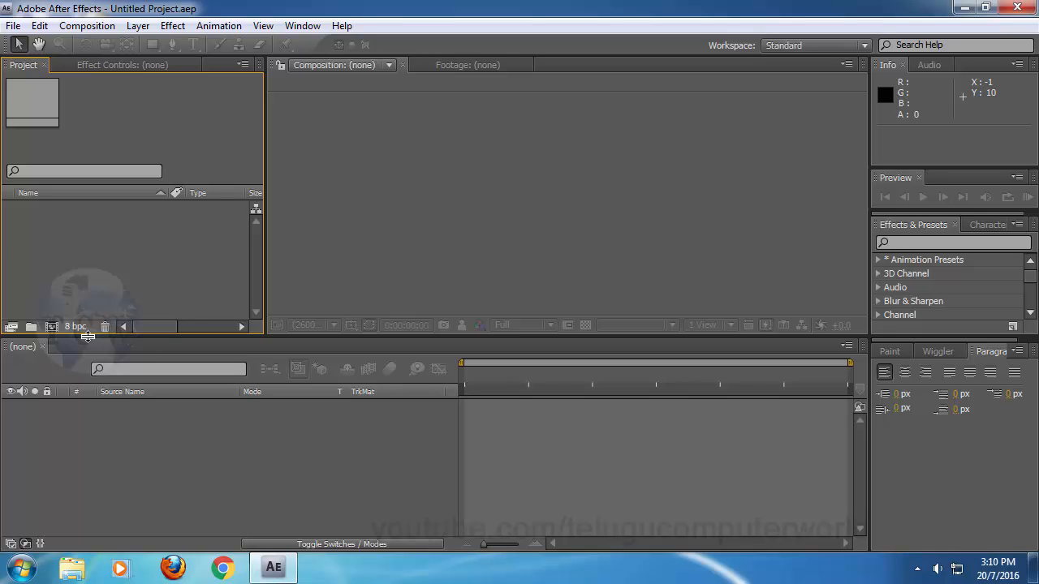
- Create a 10-second composition using the PAL D1/DV Widescreen Square Pixel preset at 1050 x 576 and 25 fps
click(51, 326)
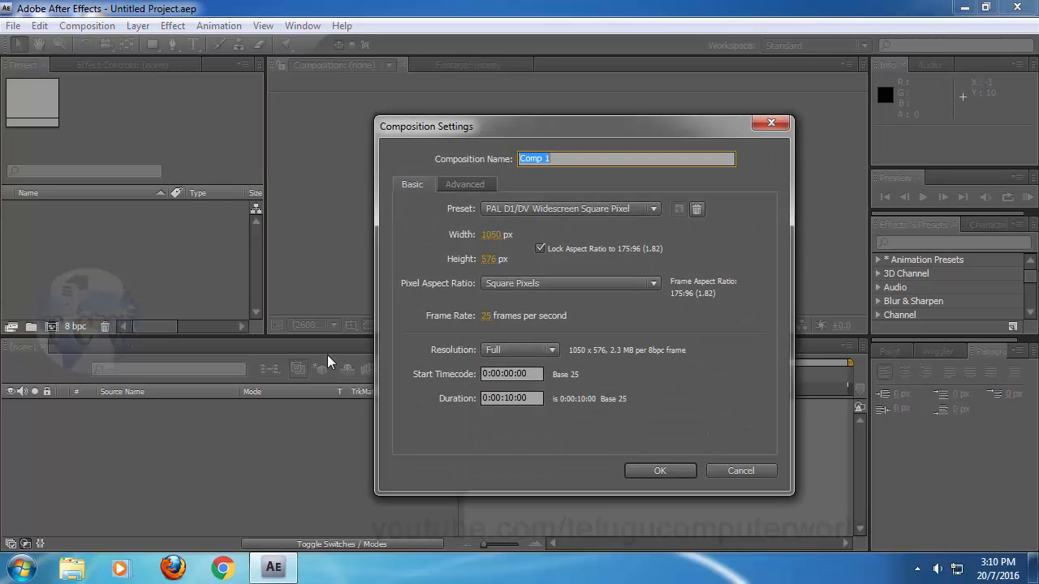
click(660, 472)
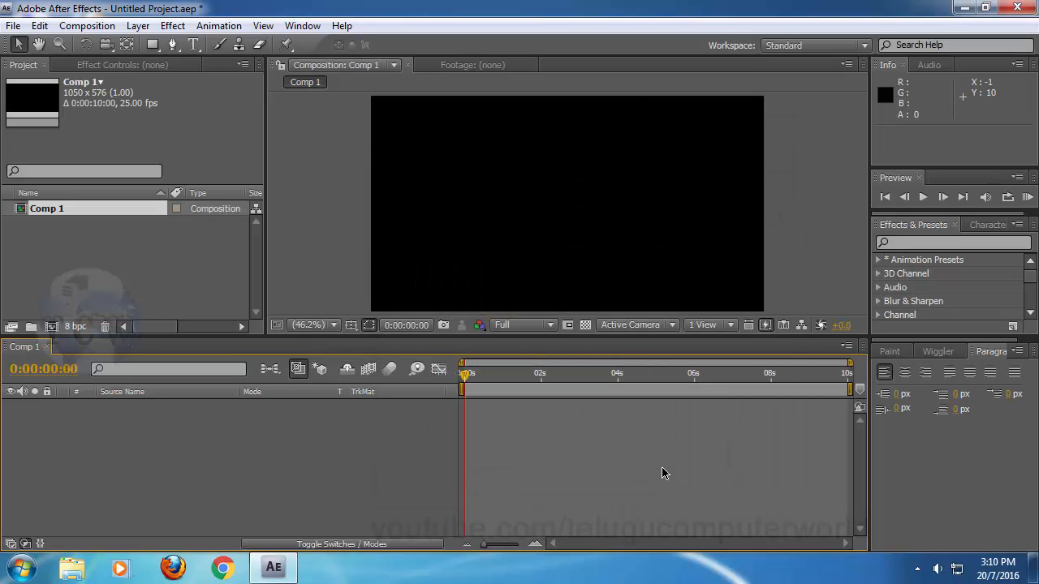
- Import the GDM_1 video from the Videos folder as footage and place it centred in the composition
double_click(91, 254)
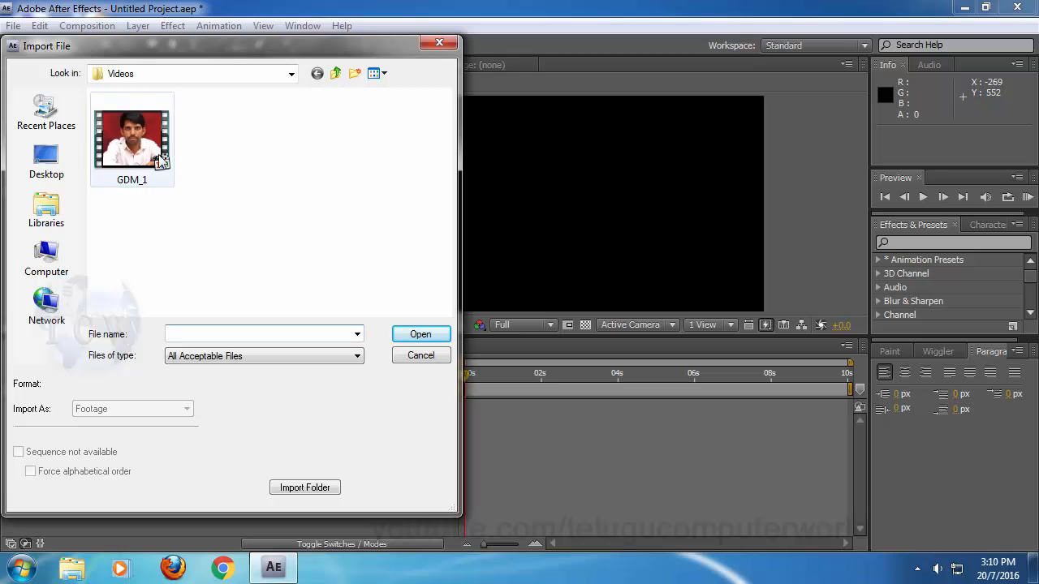
click(132, 138)
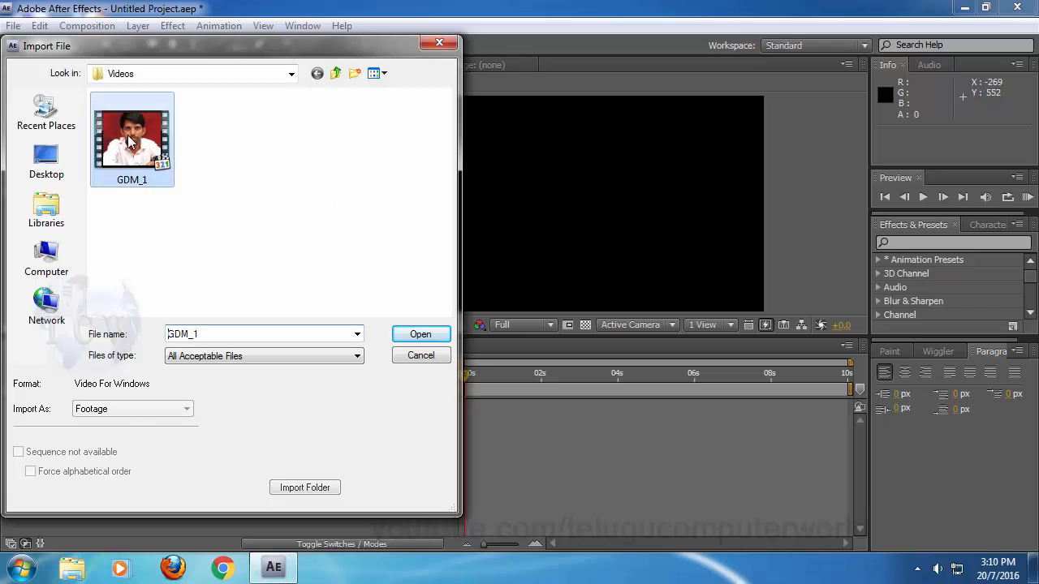
click(430, 336)
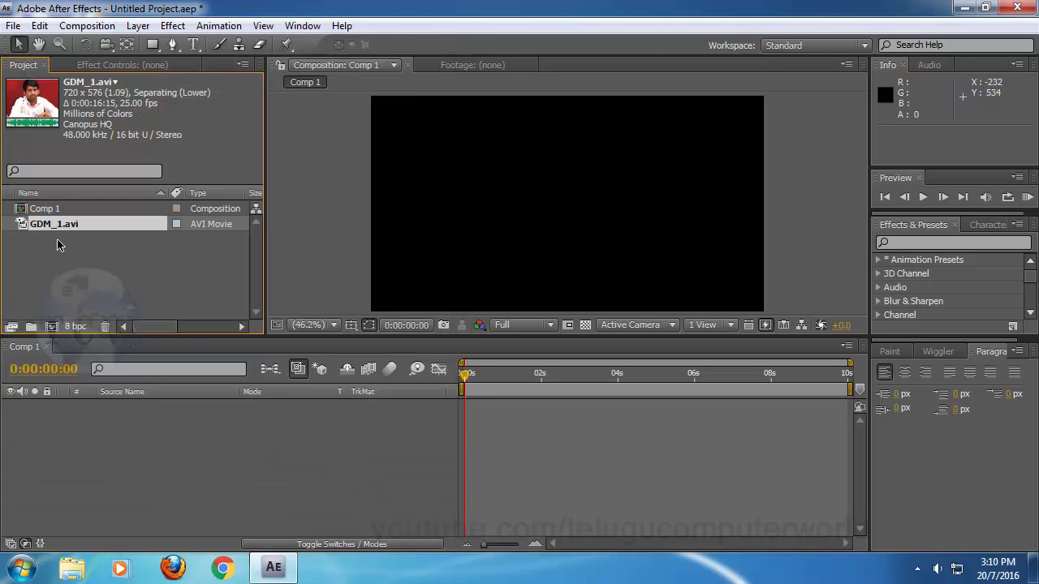
drag(36, 227, 578, 219)
drag(665, 202, 654, 194)
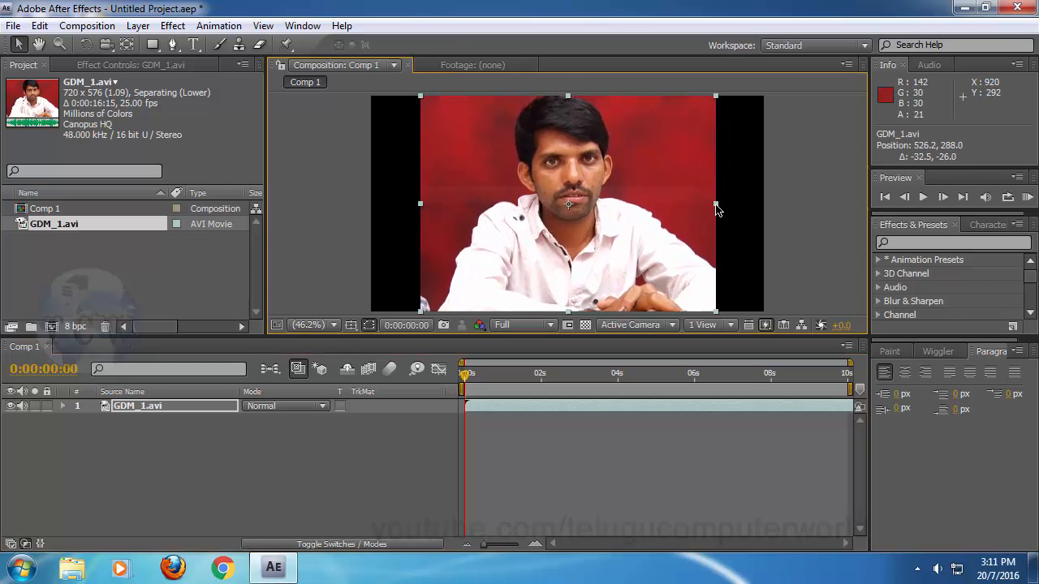
- Stretch the GDM_1.avi layer horizontally to 134% scale so it fills the frame width, keeping its height at 100%
drag(716, 209, 766, 219)
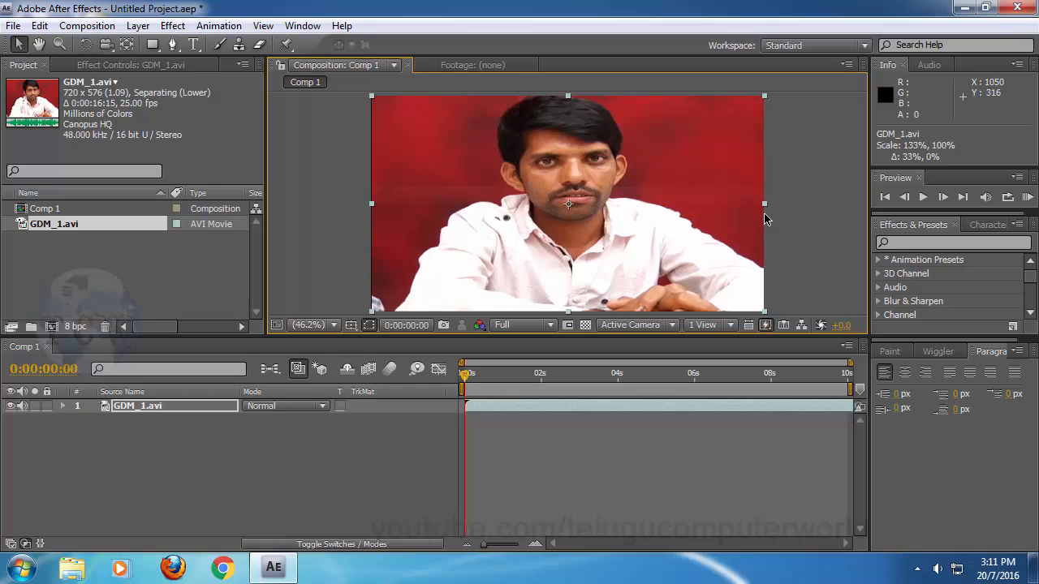
click(330, 482)
click(623, 238)
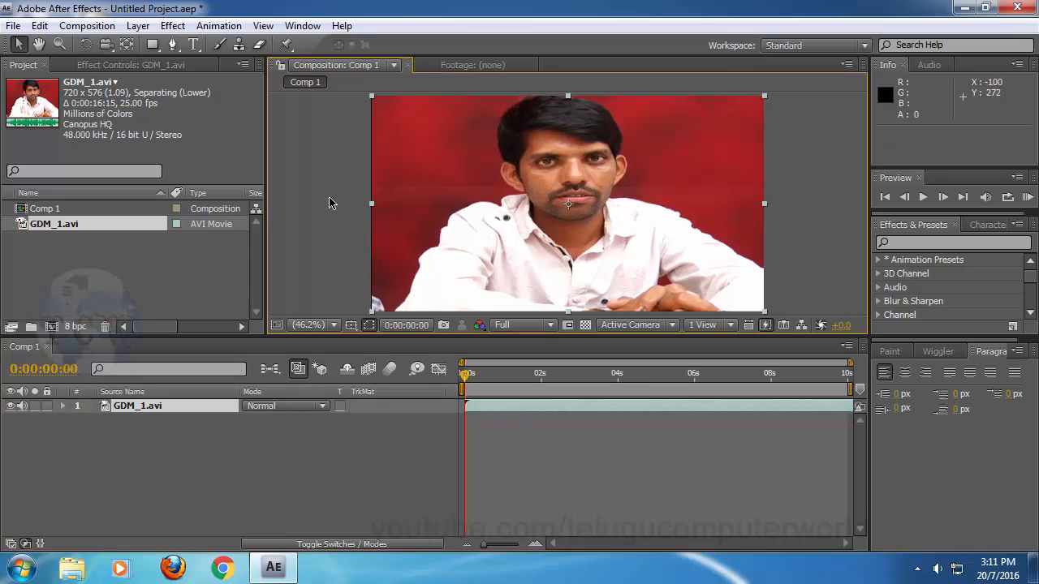
drag(371, 209, 371, 209)
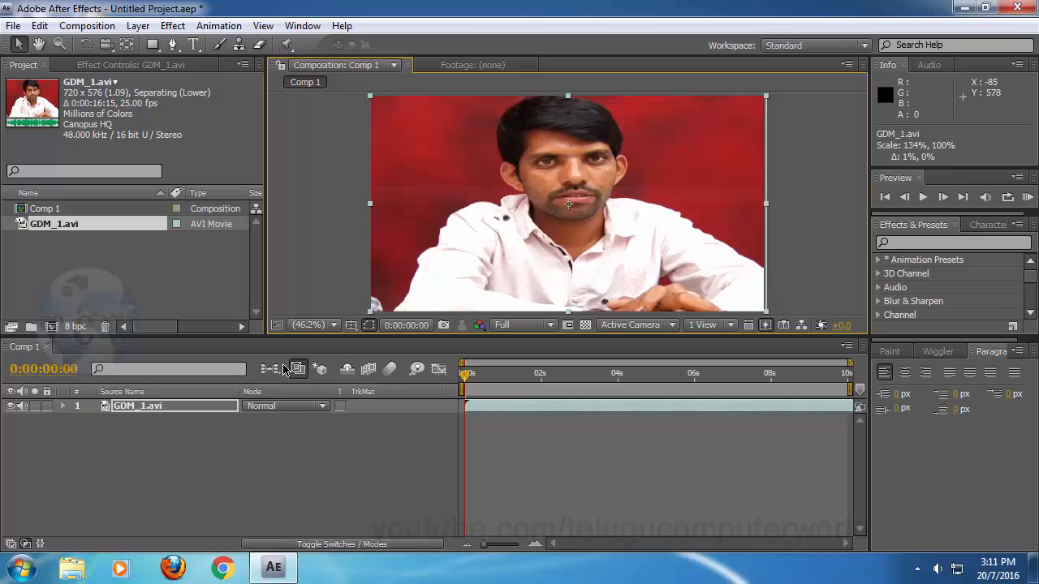
click(317, 453)
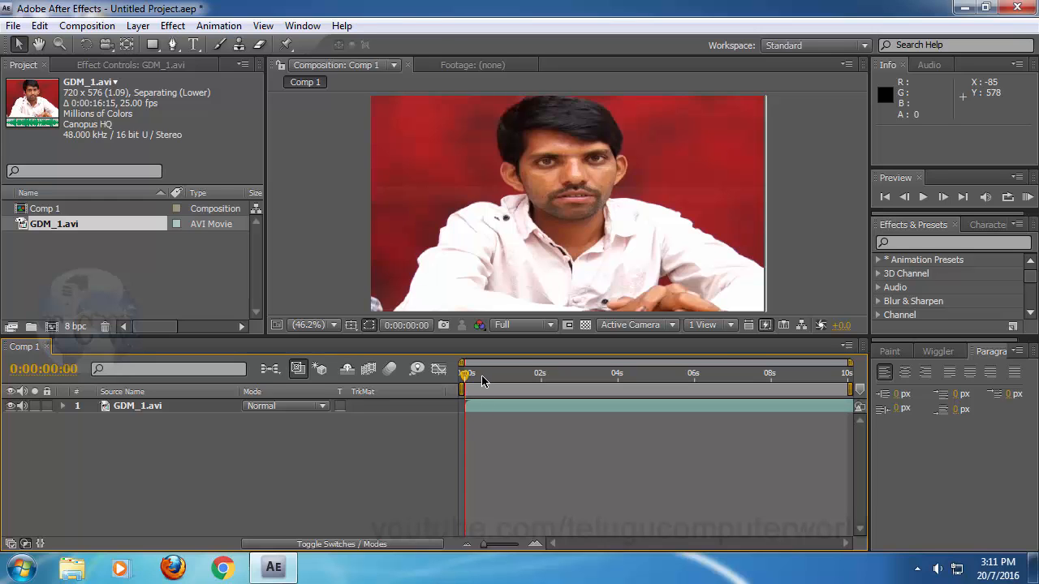
- Move the current time to 0:00:04:03 and trim the start of the GDM_1.avi layer to that point
click(613, 385)
mouse_move(613, 385)
mouse_down()
mouse_move(847, 388)
mouse_move(767, 408)
mouse_move(682, 408)
mouse_move(490, 390)
mouse_move(622, 396)
mouse_up()
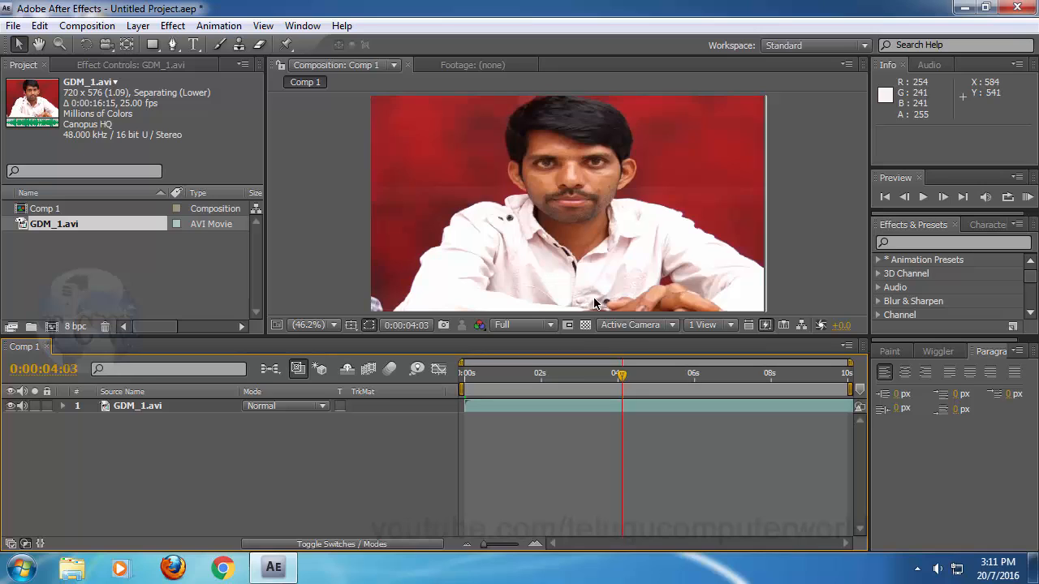
mouse_move(622, 384)
mouse_down()
mouse_move(644, 385)
mouse_move(612, 387)
mouse_move(622, 381)
mouse_up()
drag(464, 407, 622, 407)
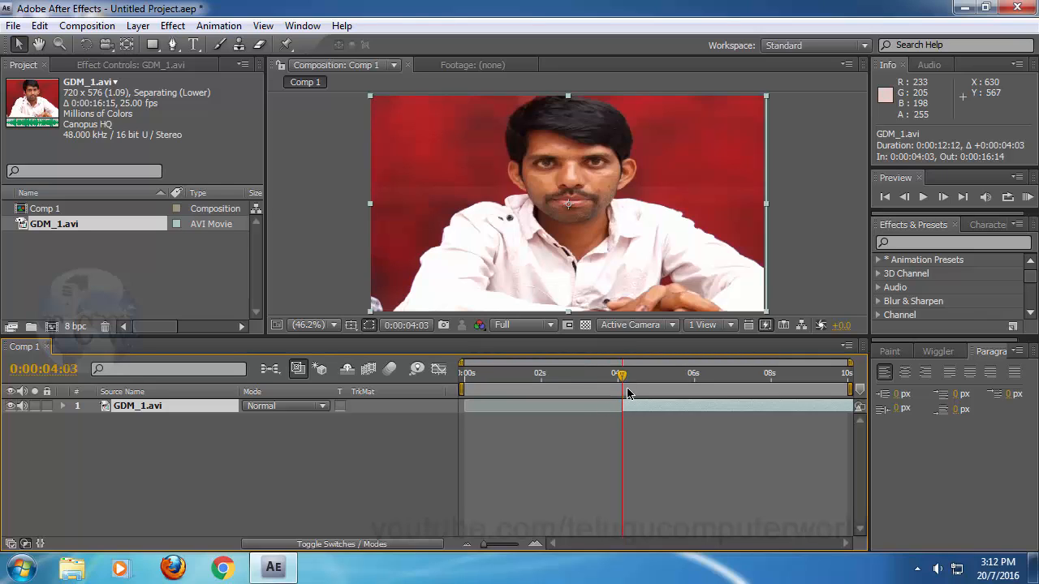
- Shift the trimmed GDM_1.avi layer so it starts at 0:00:00:00 and preview the composition
drag(622, 378, 464, 393)
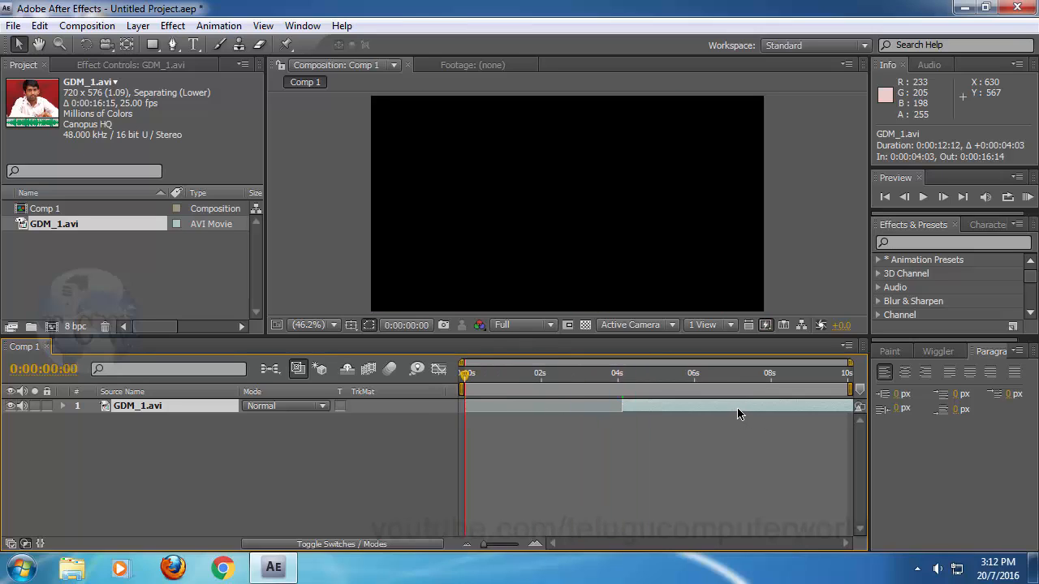
drag(738, 407, 579, 417)
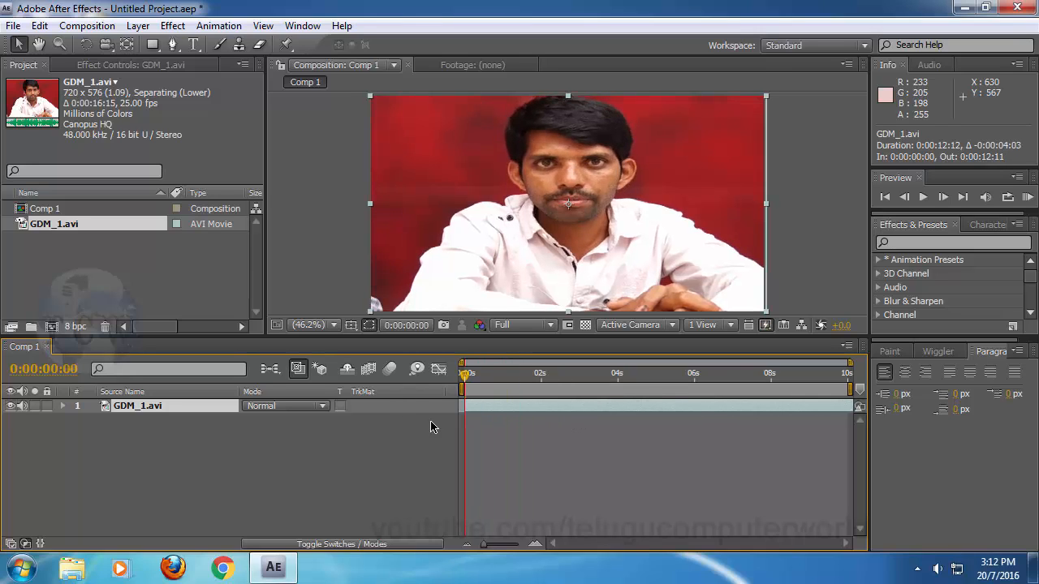
key(space)
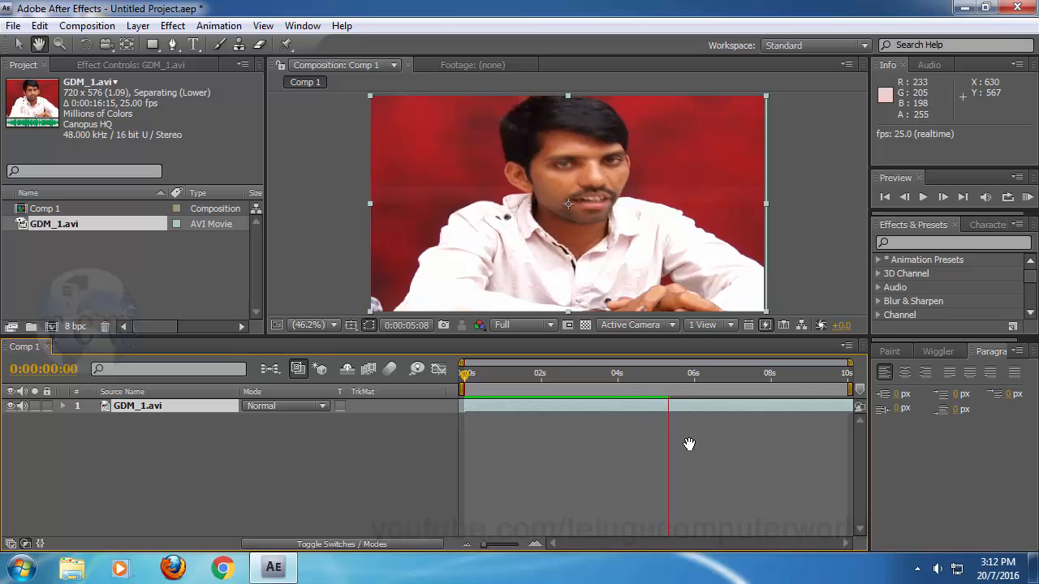
key(space)
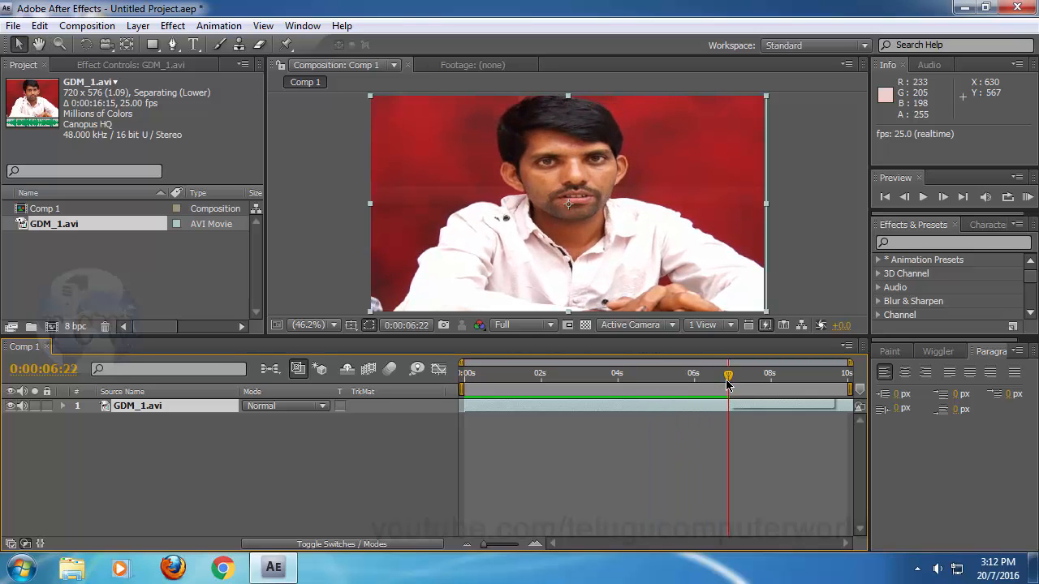
- Undo the layer's shift and the trim of its start, returning the current time to 0:00:04:03
drag(728, 384, 729, 385)
mouse_move(484, 545)
mouse_down()
mouse_move(503, 547)
mouse_move(485, 551)
mouse_up()
key(ctrl+z)
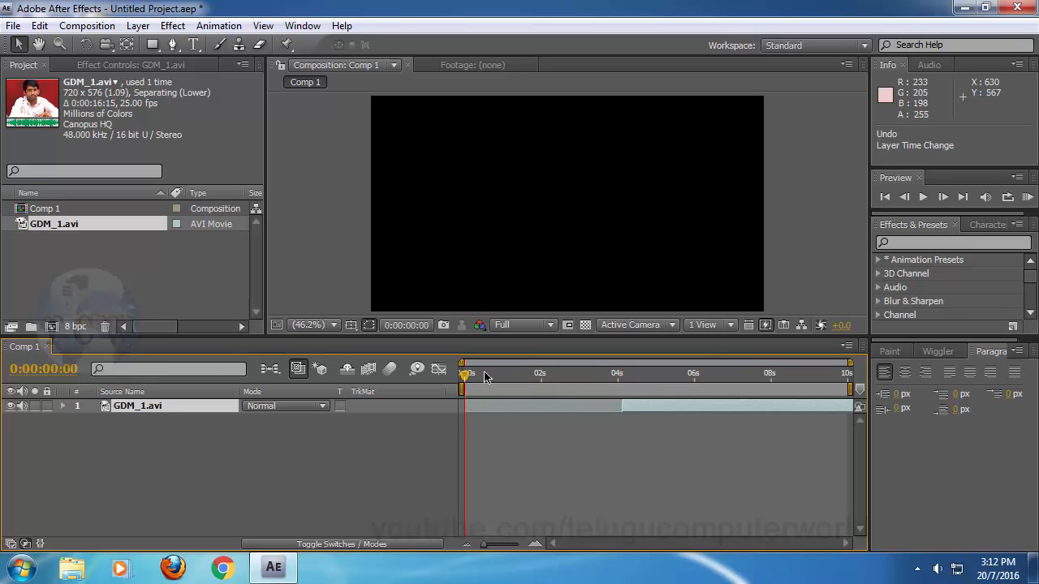
drag(465, 375, 605, 428)
key(ctrl+z)
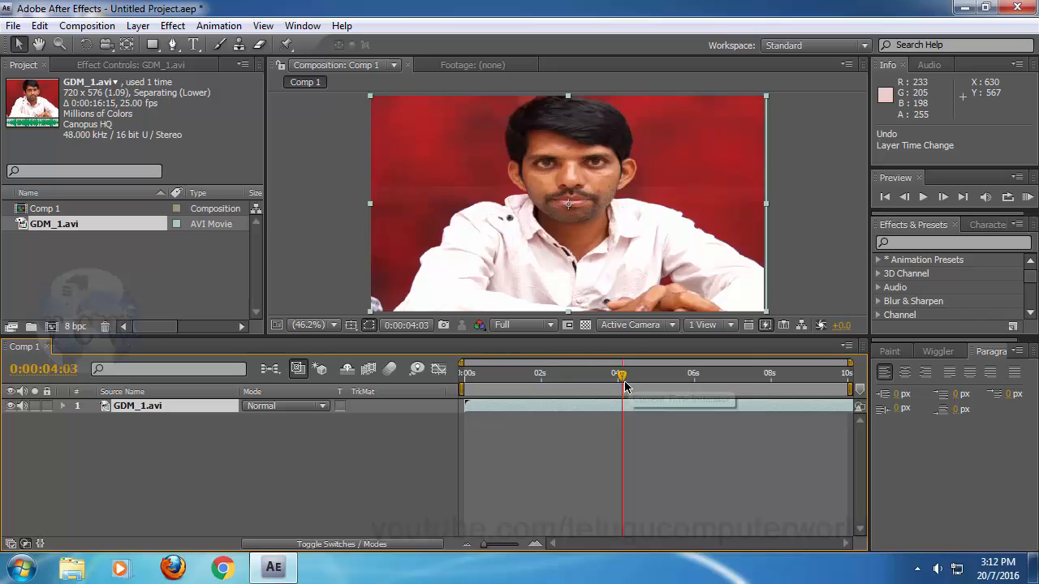
- Trim the start of the GDM_1.avi layer to the current time of 0:00:04:03 again
key(Home)
click(620, 404)
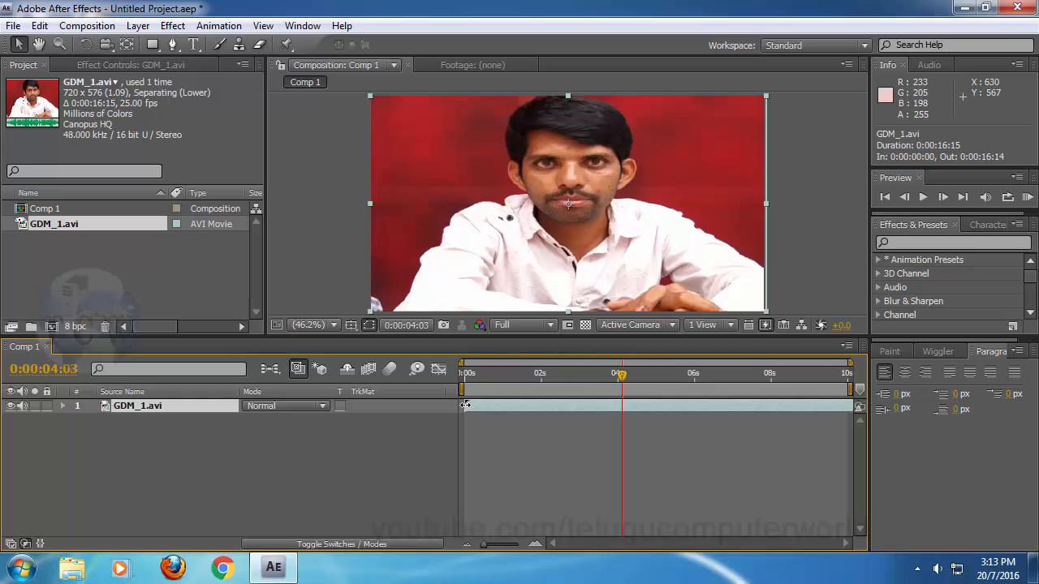
drag(465, 405, 626, 409)
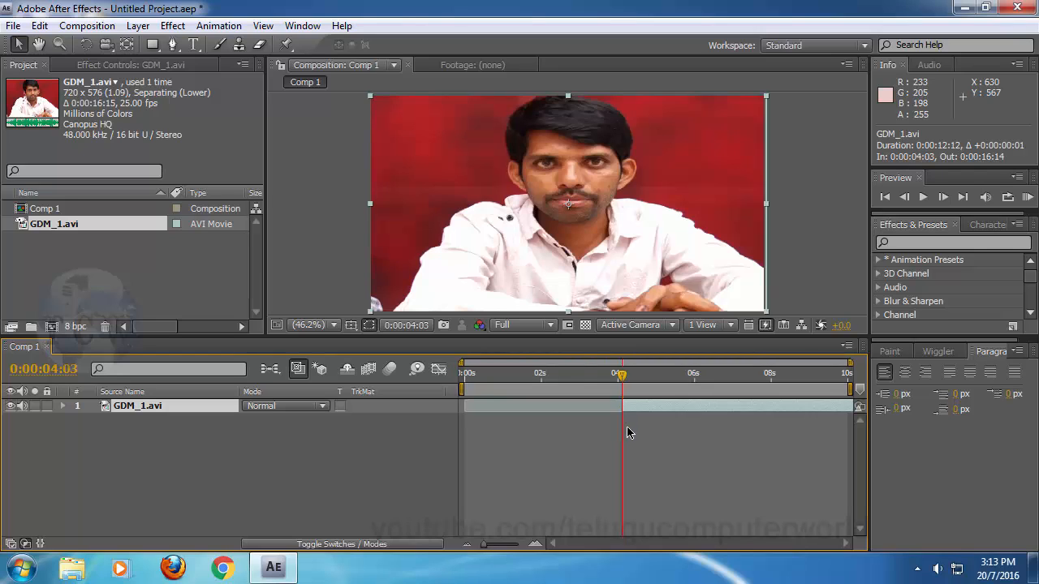
- Try shifting the trimmed layer to start at 0:00:00:00, preview it briefly, and undo the shift
drag(635, 391, 464, 390)
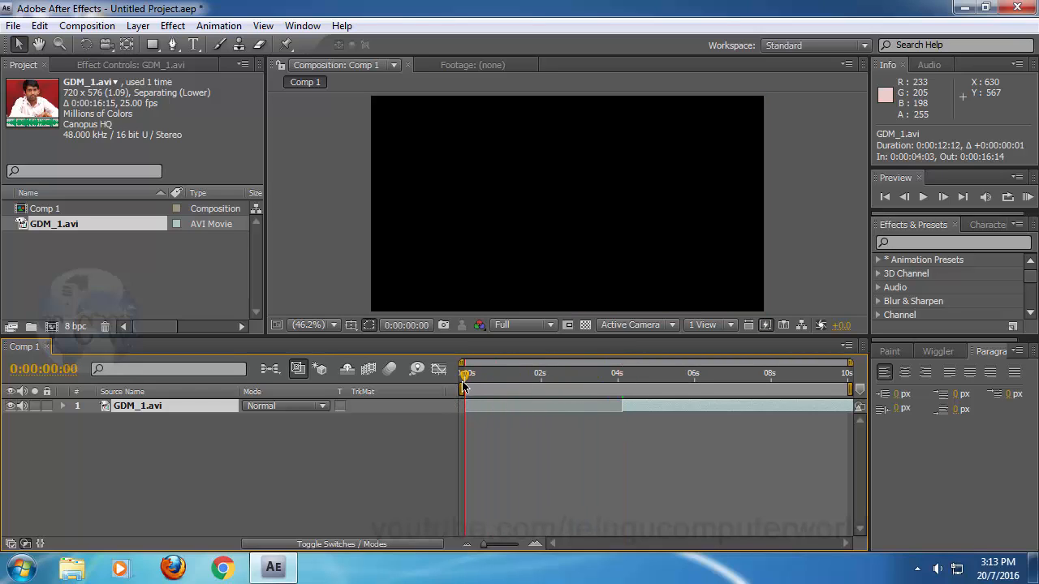
drag(677, 408, 524, 413)
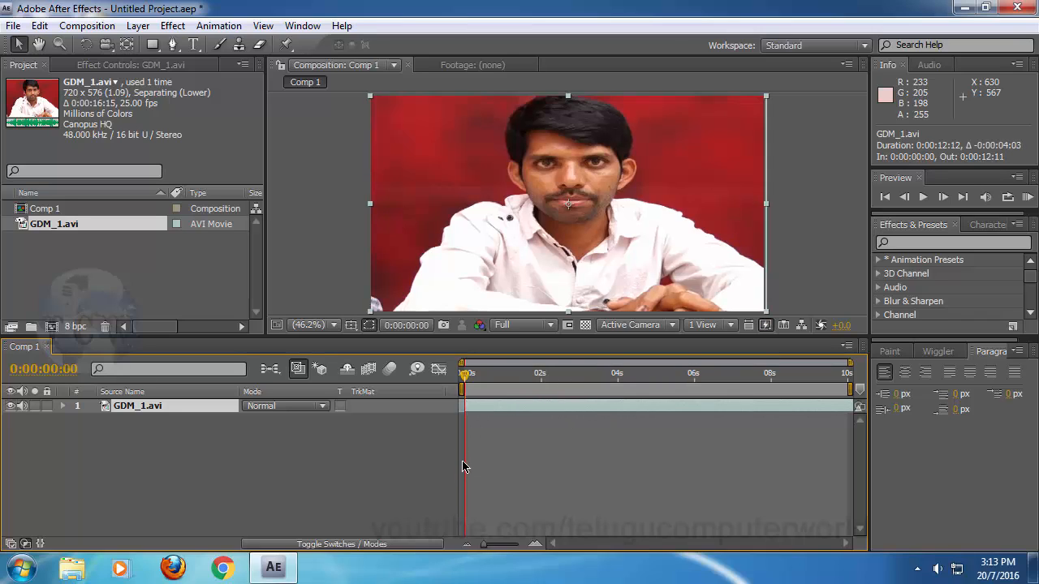
key(space)
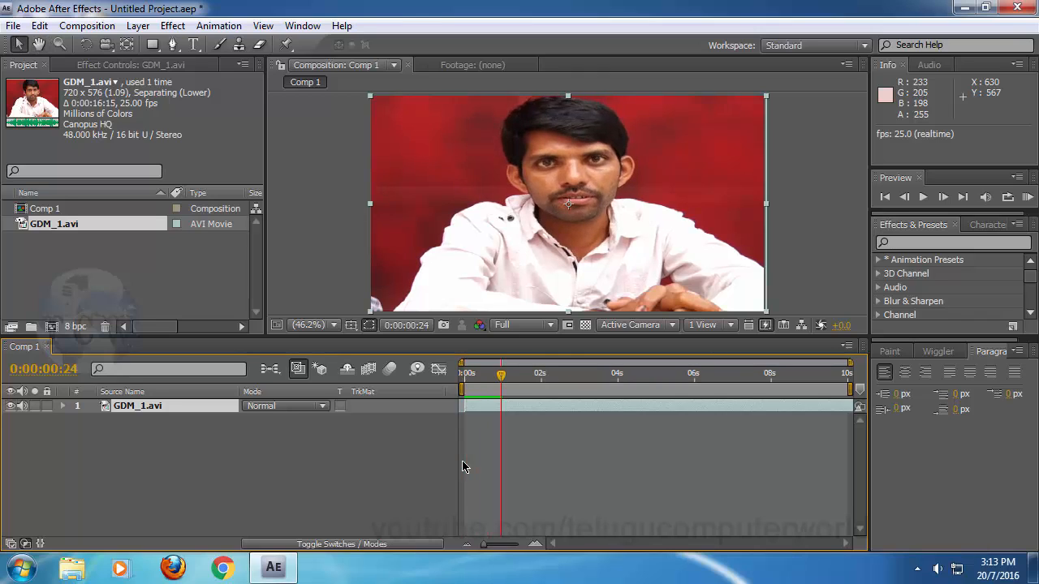
key(ctrl+z)
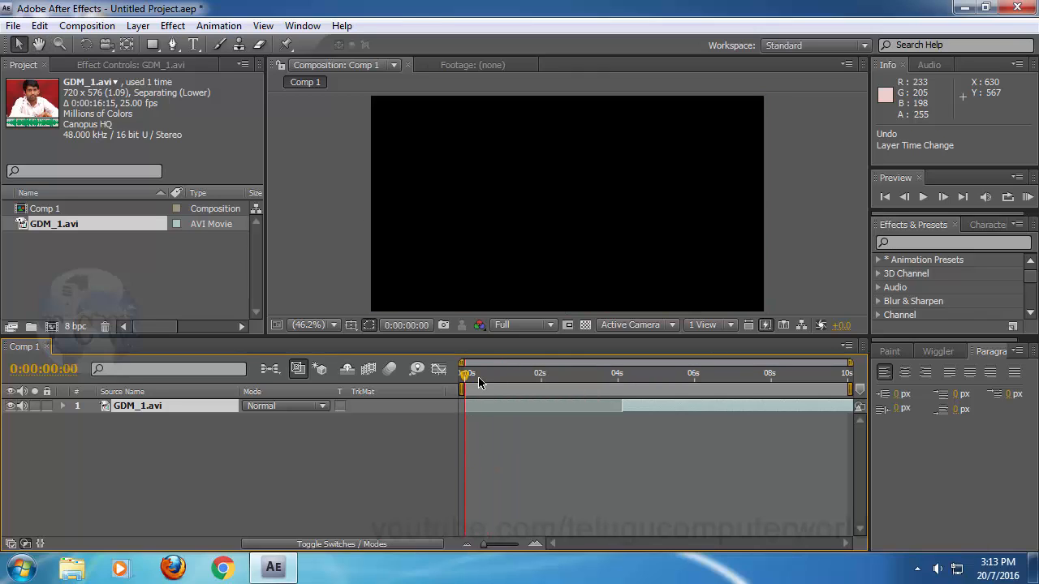
- Try extending the layer's start back to 0:00:02:01, and undo that change along with the original trim
drag(478, 377, 471, 410)
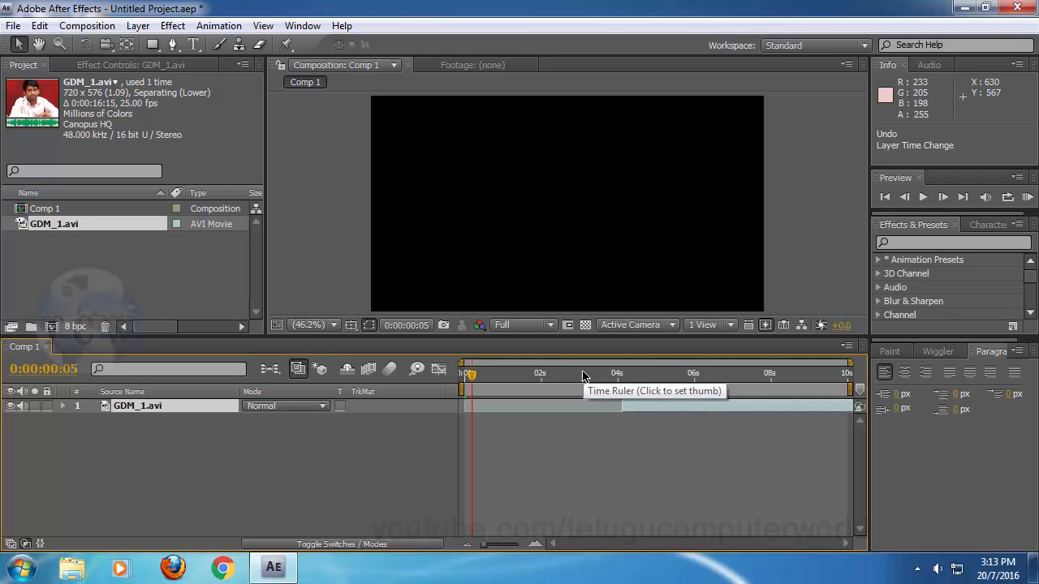
drag(627, 376, 502, 407)
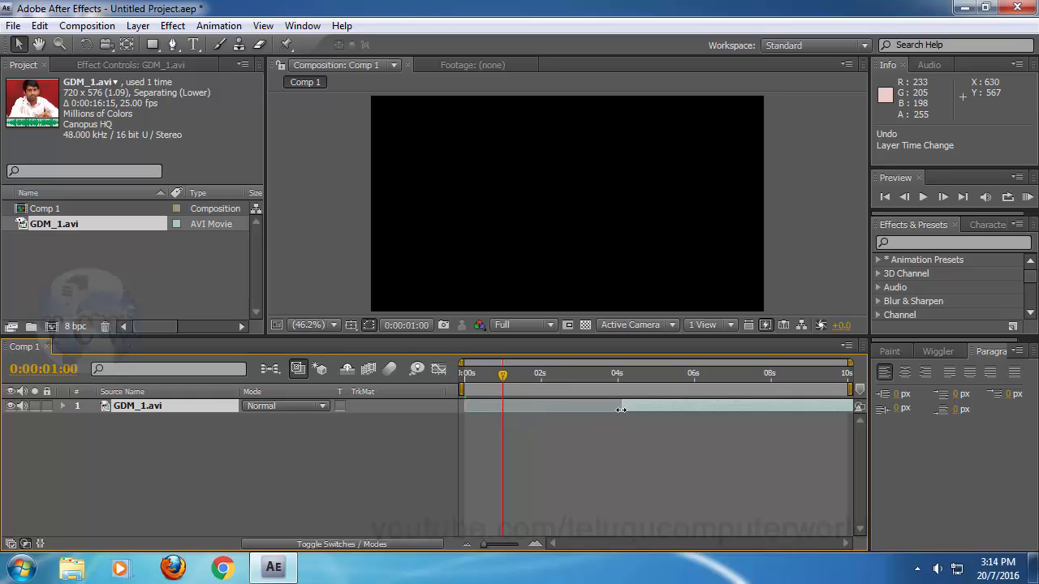
drag(621, 406, 543, 376)
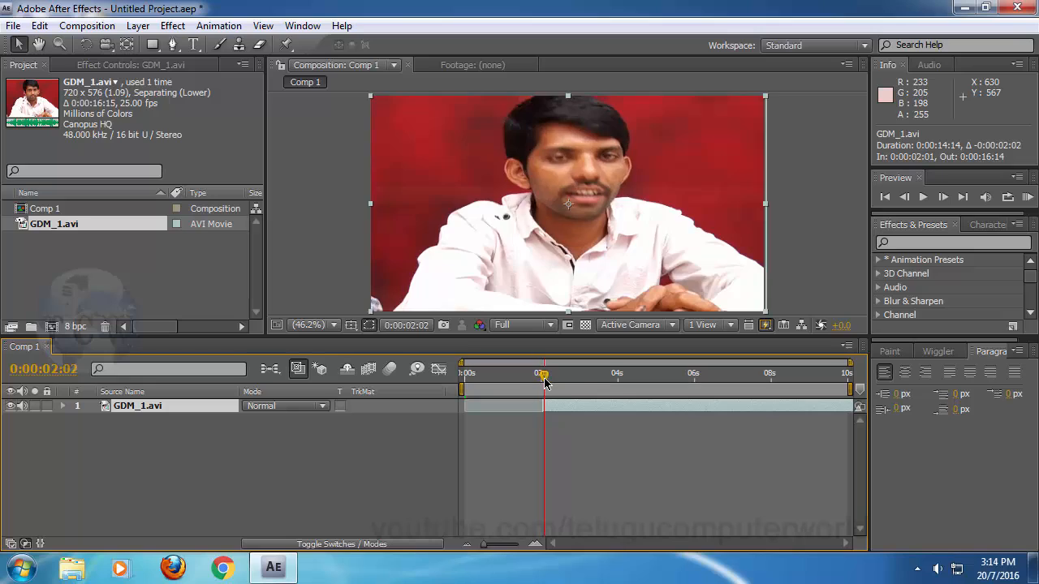
key(ctrl+z)
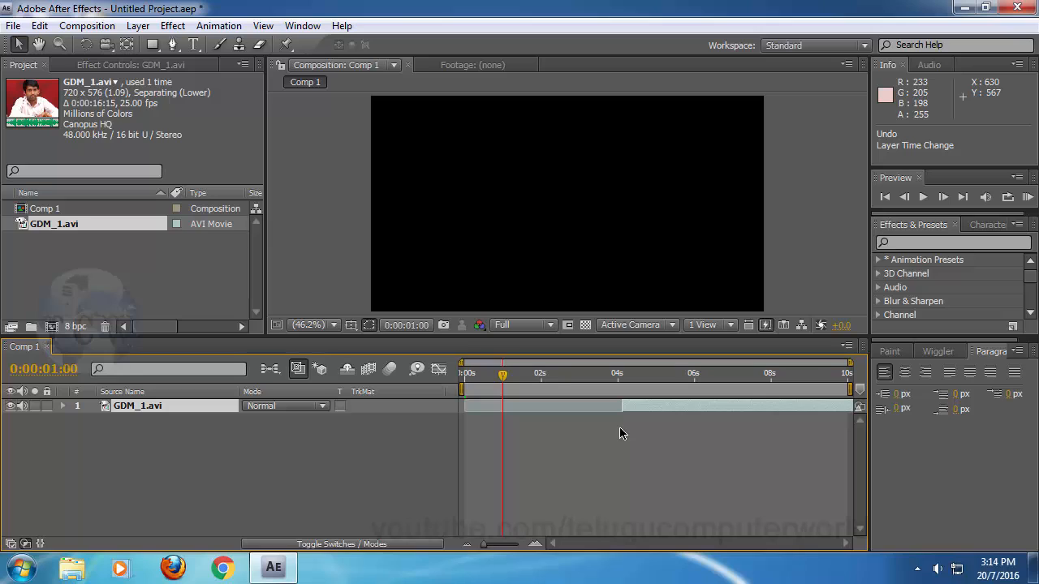
key(i)
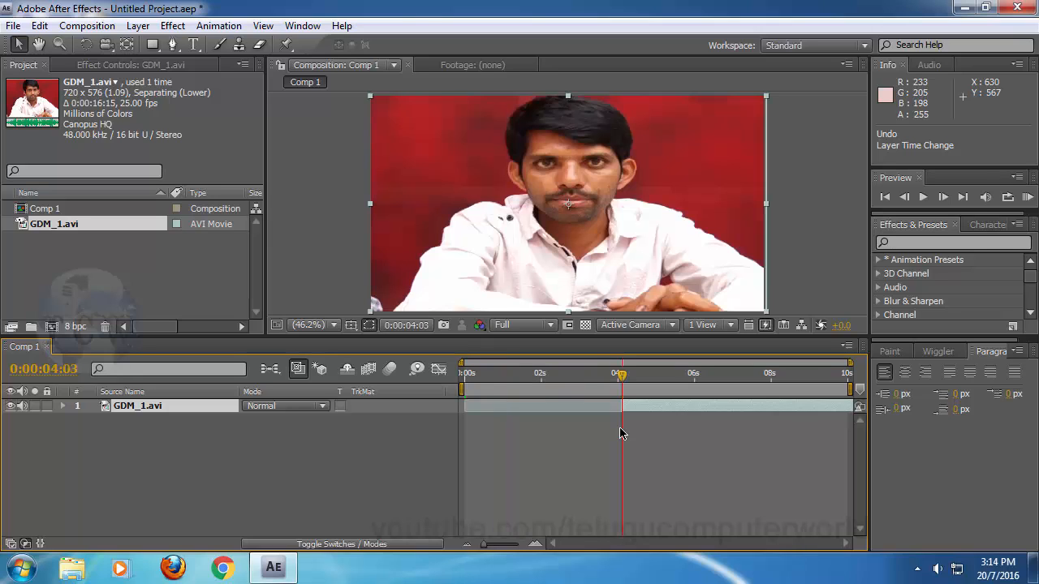
key(ctrl+z)
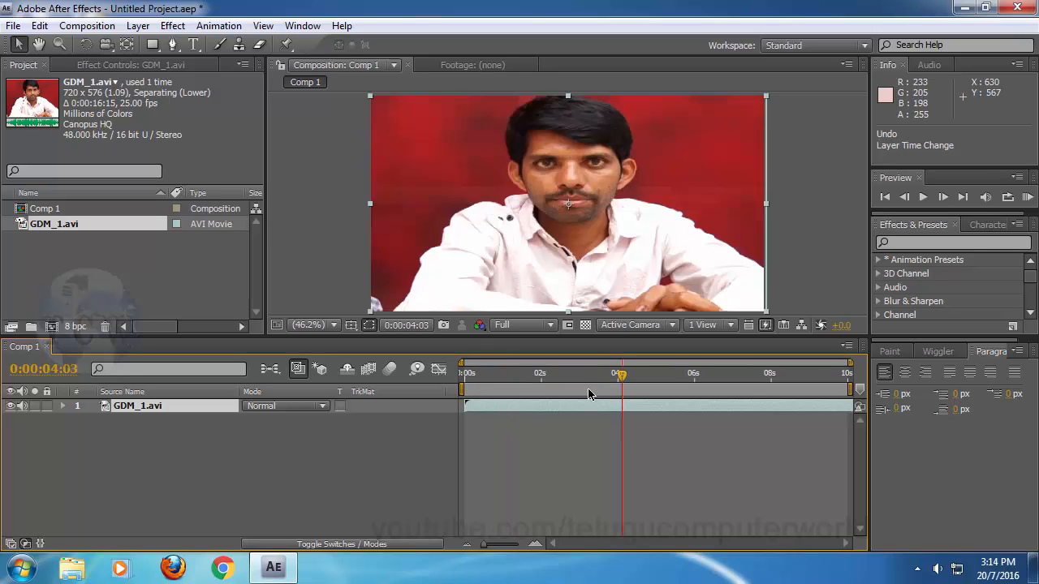
- Set the current time to 0:00:04:00 in the timeline
drag(611, 379, 617, 418)
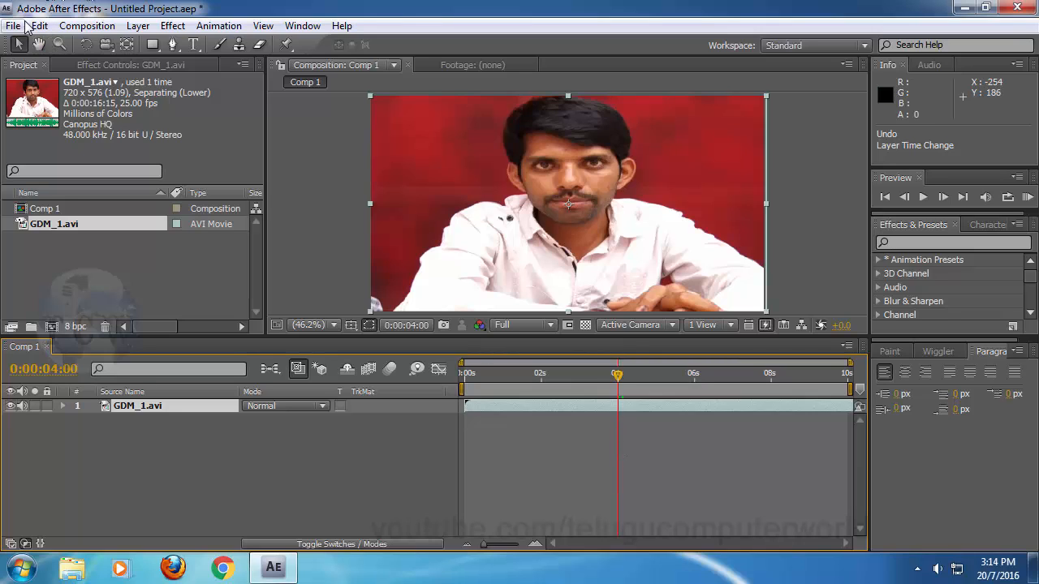
mouse_move(617, 380)
mouse_down()
mouse_move(642, 386)
mouse_move(617, 391)
mouse_up()
mouse_move(635, 383)
mouse_down()
mouse_move(609, 386)
mouse_move(631, 386)
mouse_move(617, 389)
mouse_up()
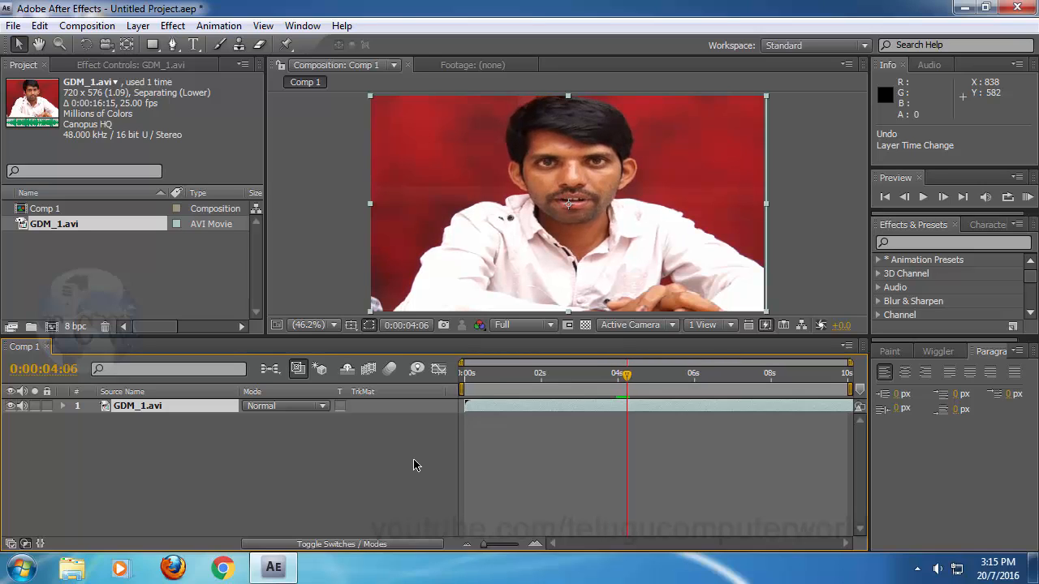
- Step back and forth frame by frame between 0:00:04:04 and 0:00:04:06 to examine the footage around the cut point
key(Page_Up)
key(Page_Up)
key(Page_Down)
key(Page_Down)
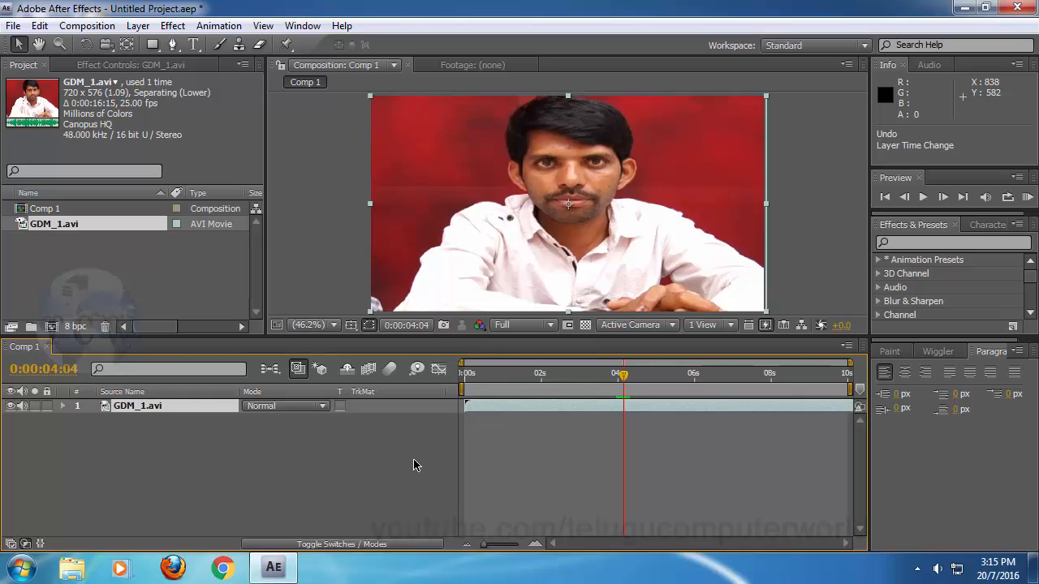
key(Page_Up)
key(Page_Down)
key(Page_Down)
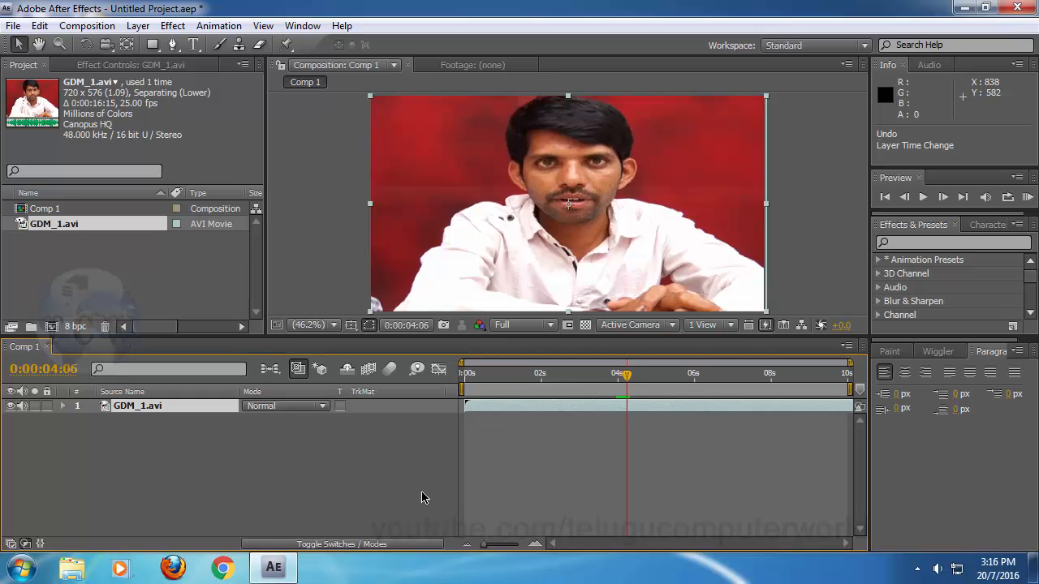
key(Page_Up)
key(Page_Up)
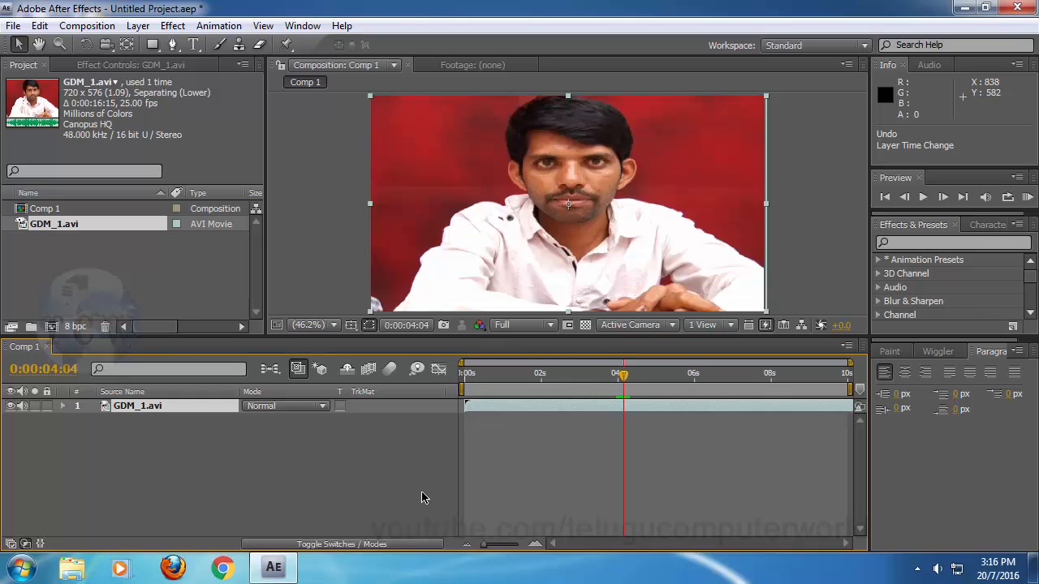
- Split the GDM_1.avi layer at 0:00:04:04 and select each of the two segments in turn
key(Page_Down)
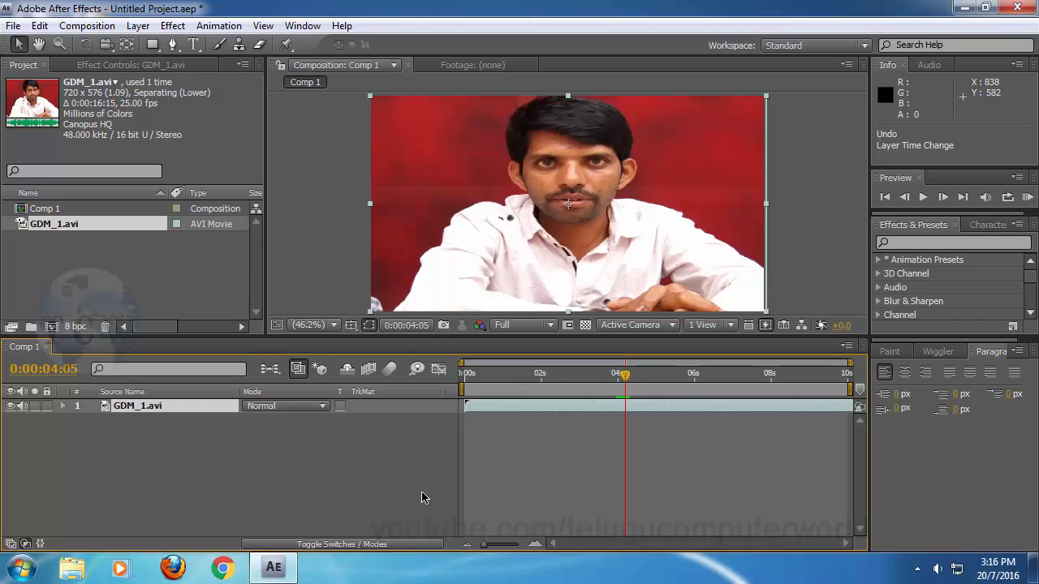
key(Page_Up)
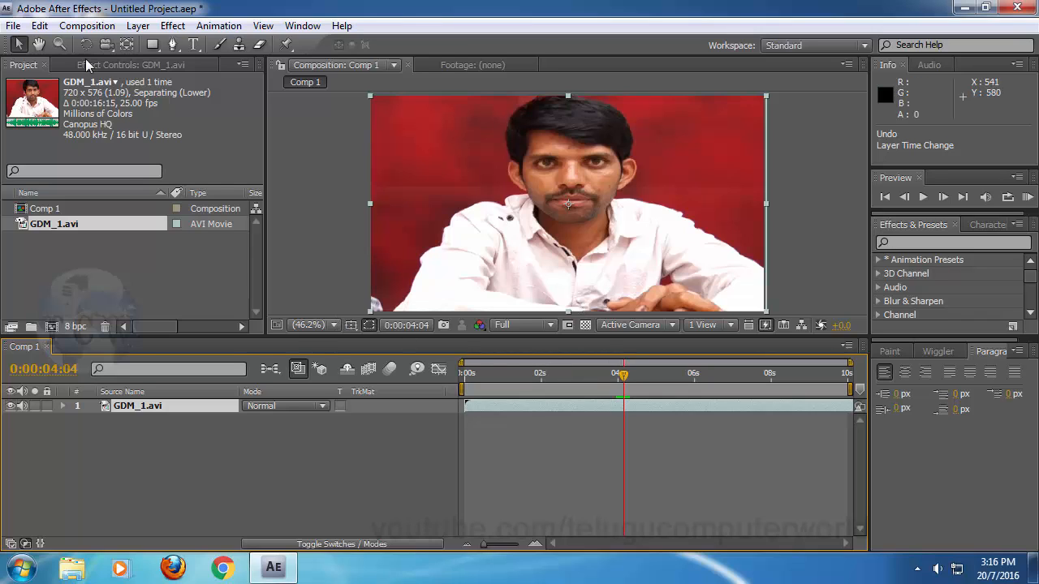
click(40, 26)
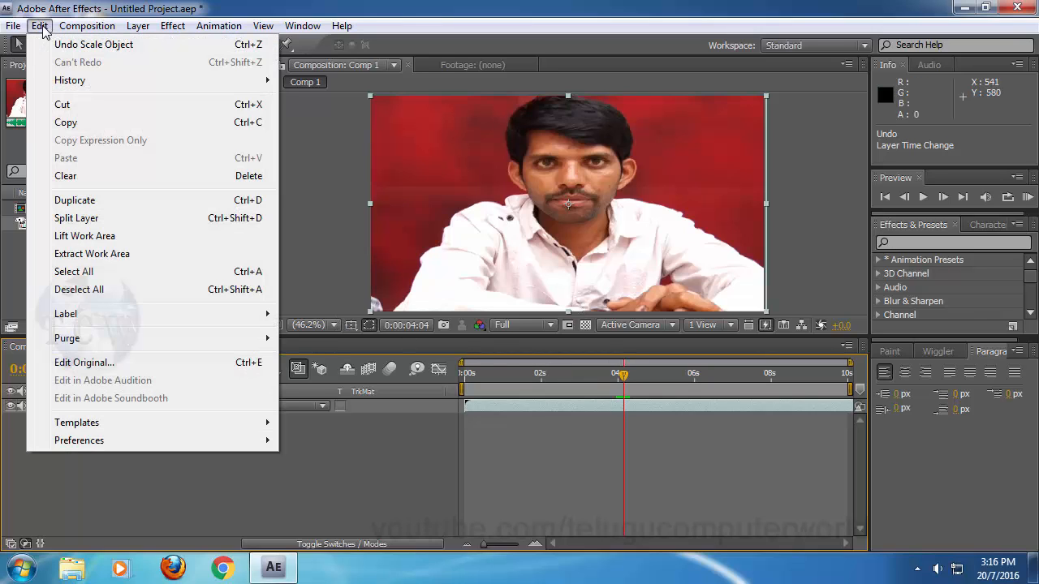
click(112, 227)
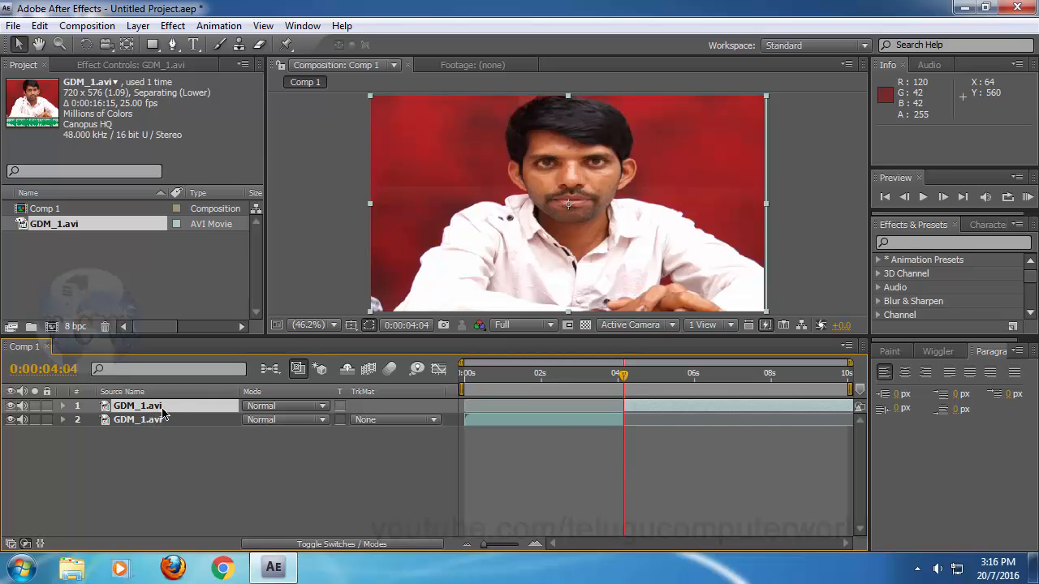
click(560, 425)
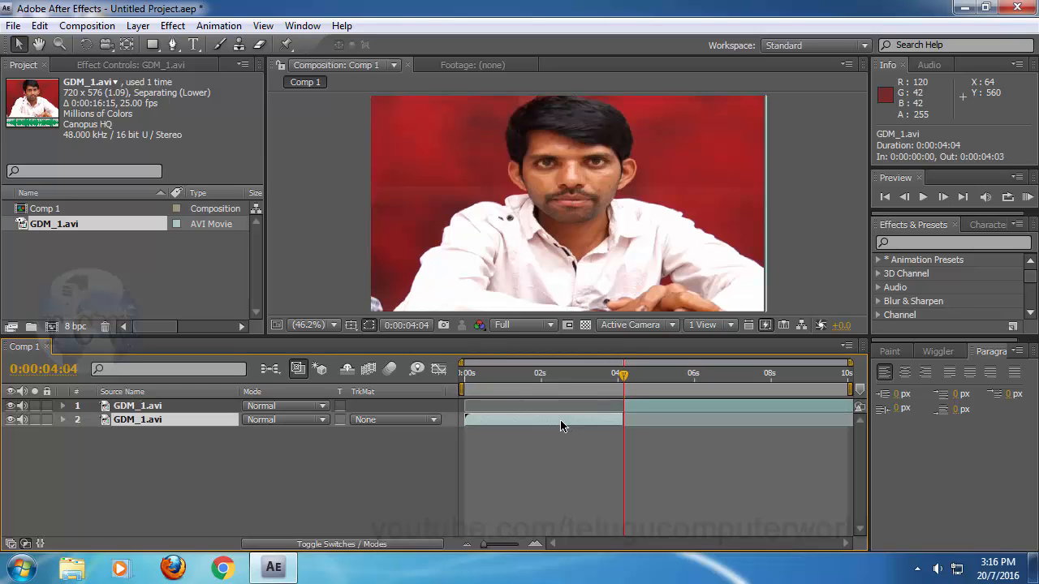
click(655, 406)
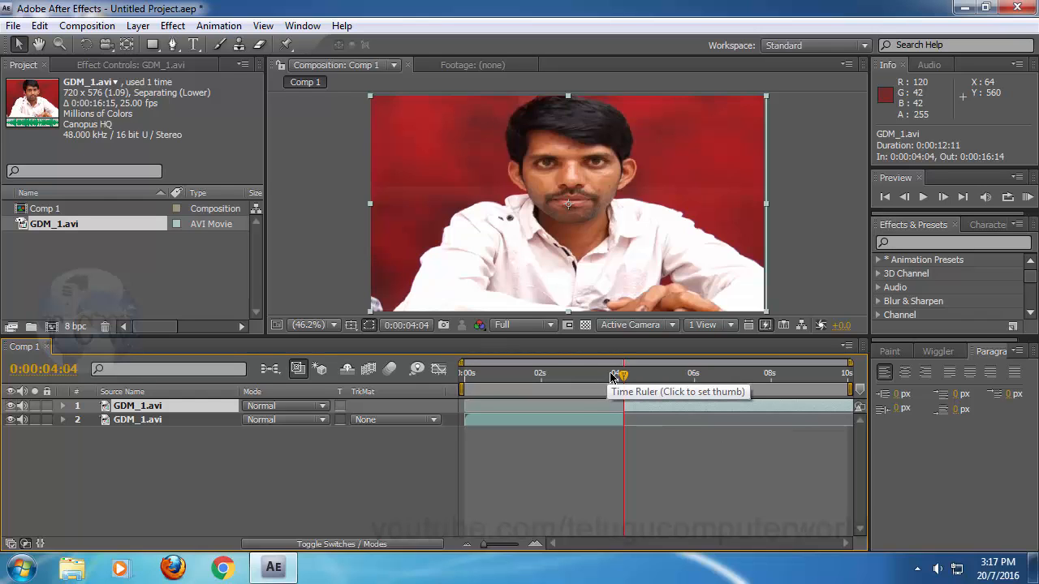
drag(601, 378, 623, 416)
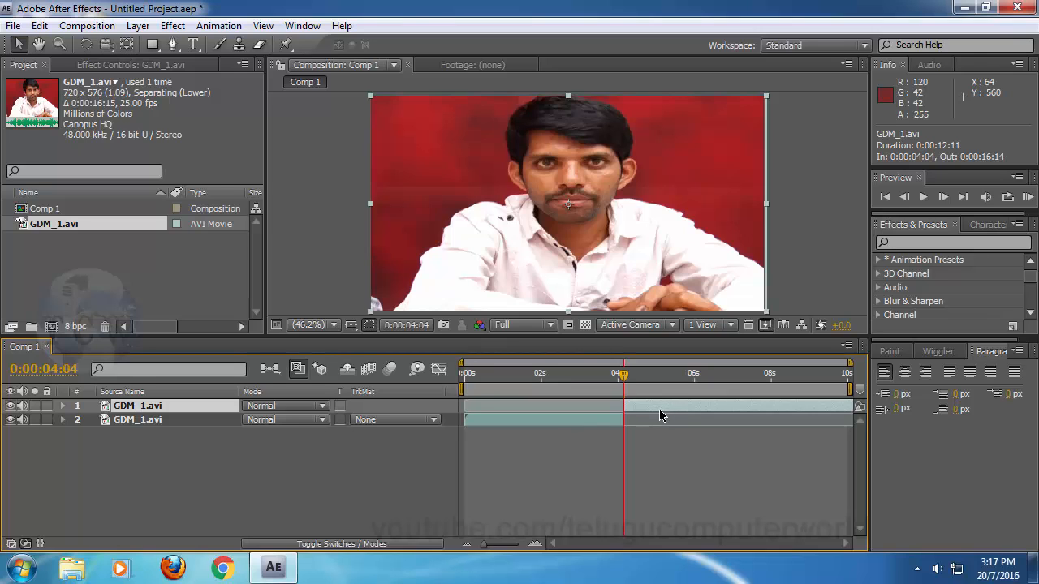
drag(607, 374, 623, 390)
- Delete the GDM_1.avi segment before 0:00:04:04 from the composition
click(481, 422)
key(alt+bracketright)
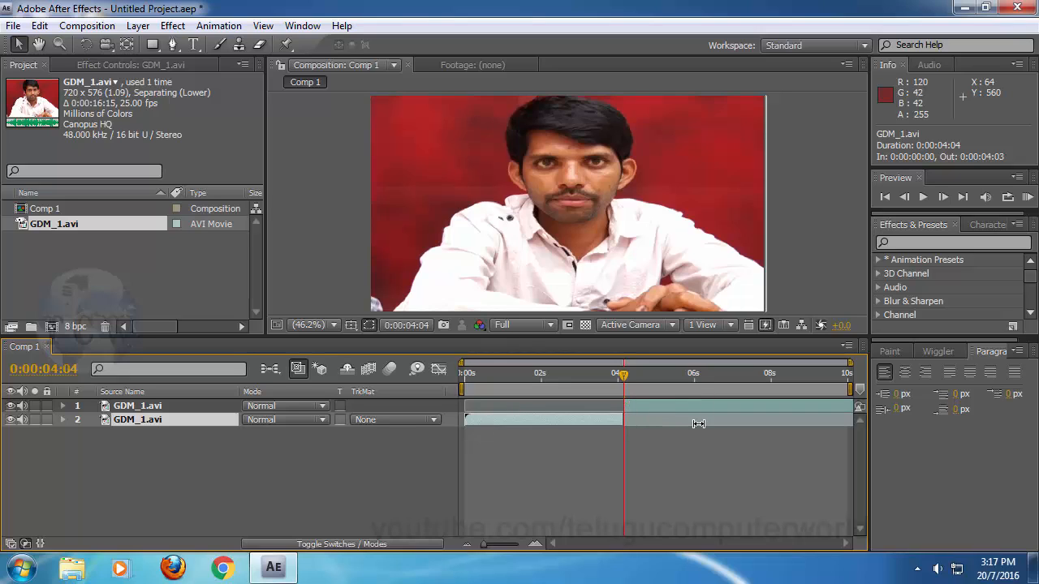
key(Delete)
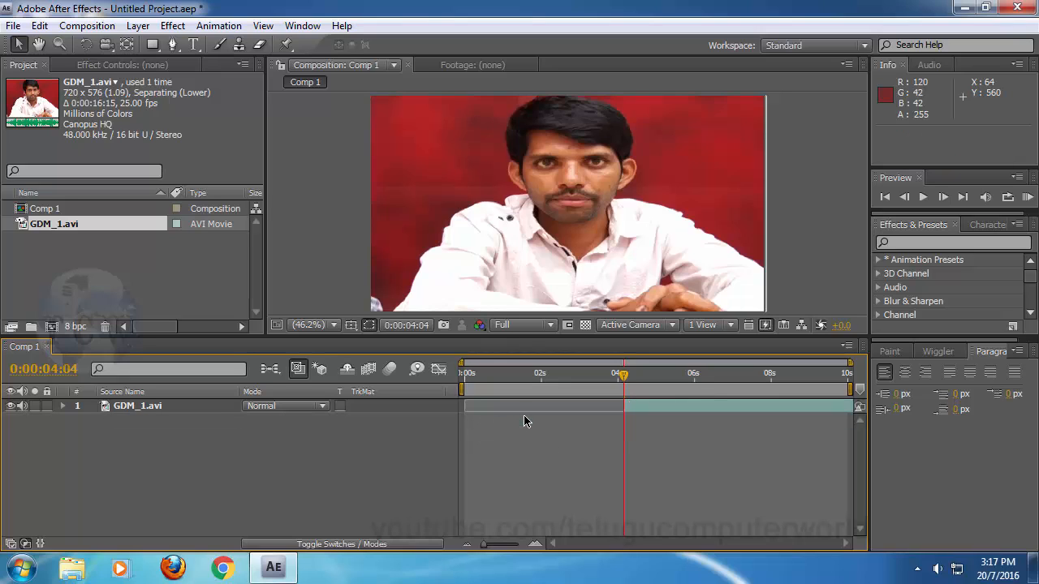
- Try moving the remaining segment to start at 0:00:00:00, preview it briefly, and undo both the move and the deletion
key(Home)
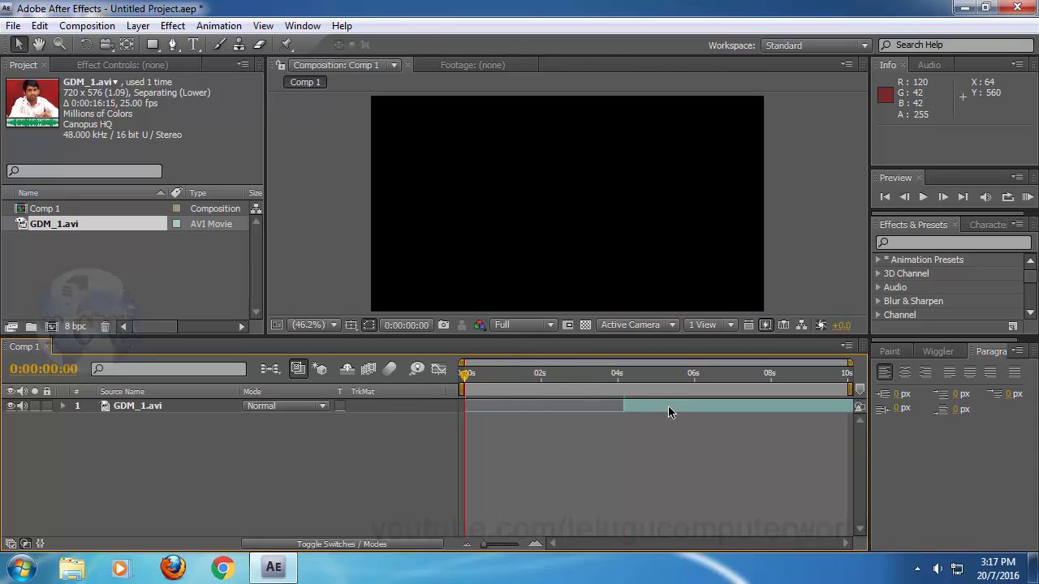
drag(668, 406, 520, 408)
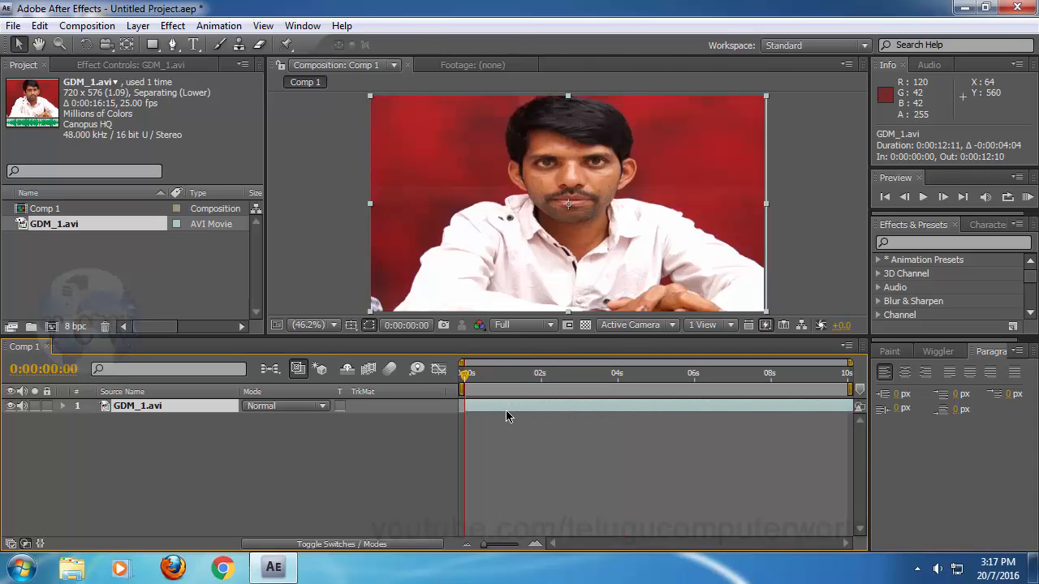
key(space)
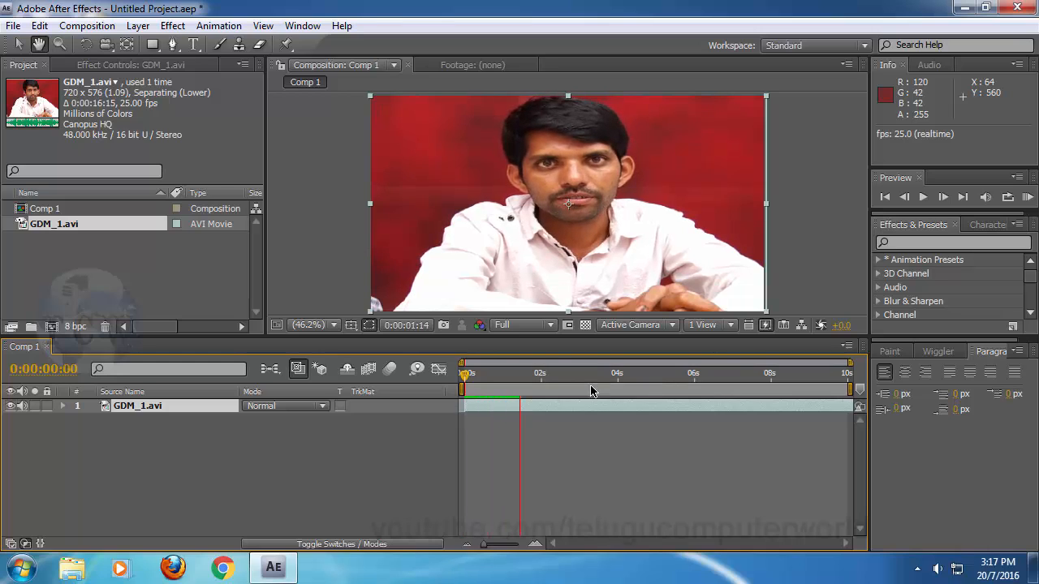
key(space)
key(ctrl+z)
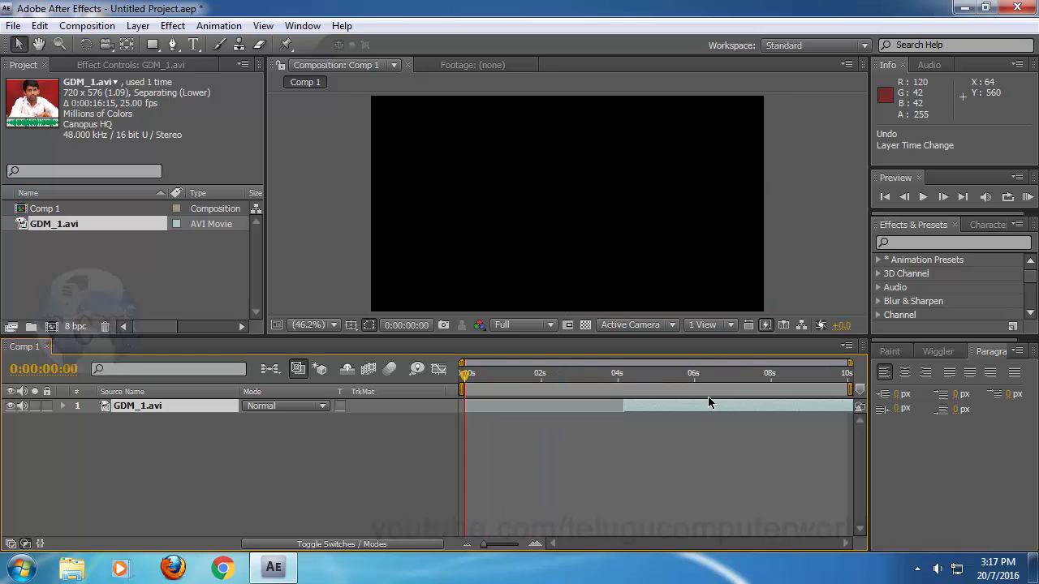
key(ctrl+z)
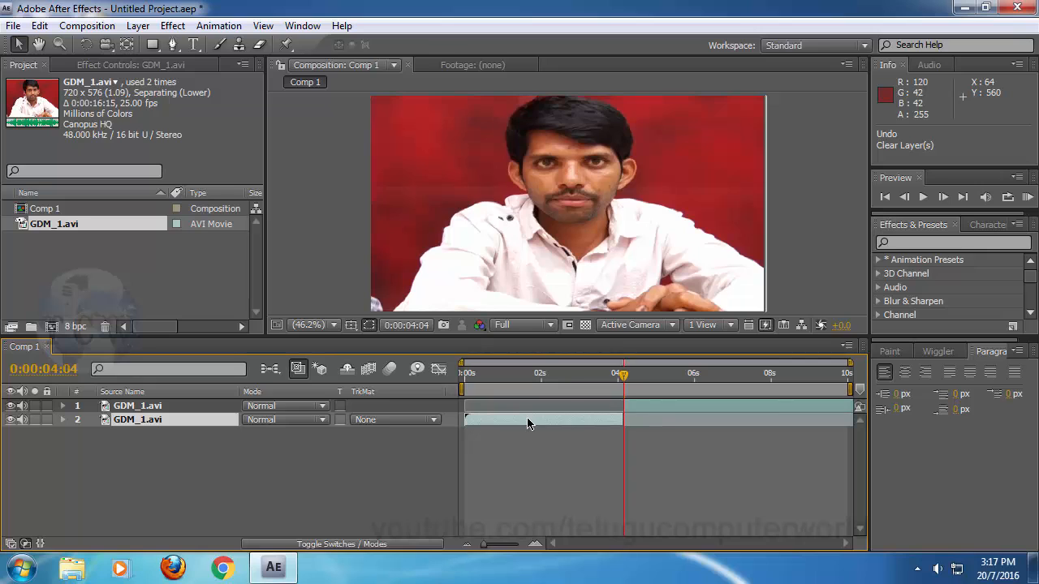
- Delete the GDM_1.avi segment that follows the split point
click(530, 388)
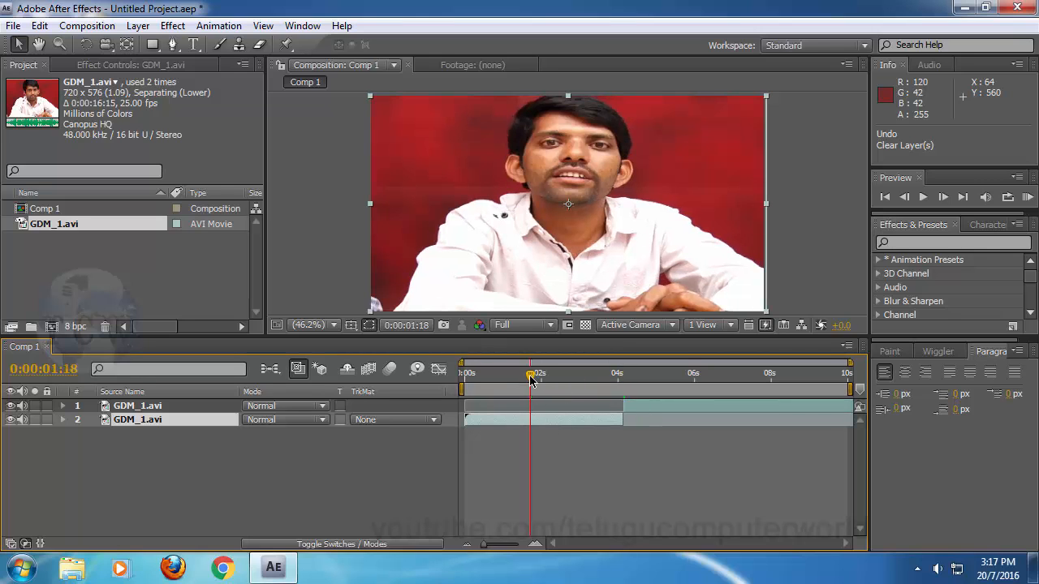
drag(532, 380, 619, 395)
click(639, 404)
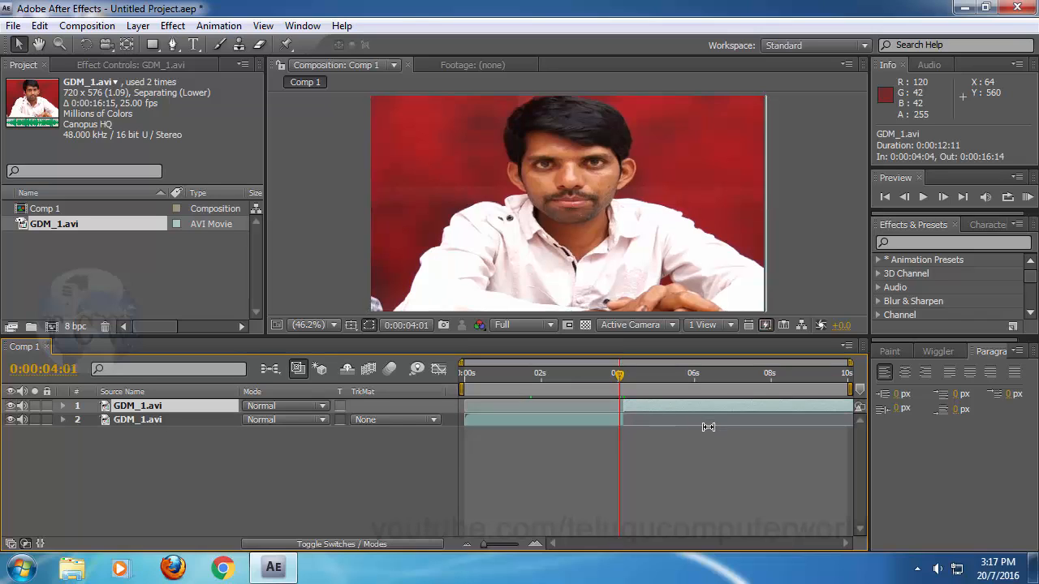
key(Delete)
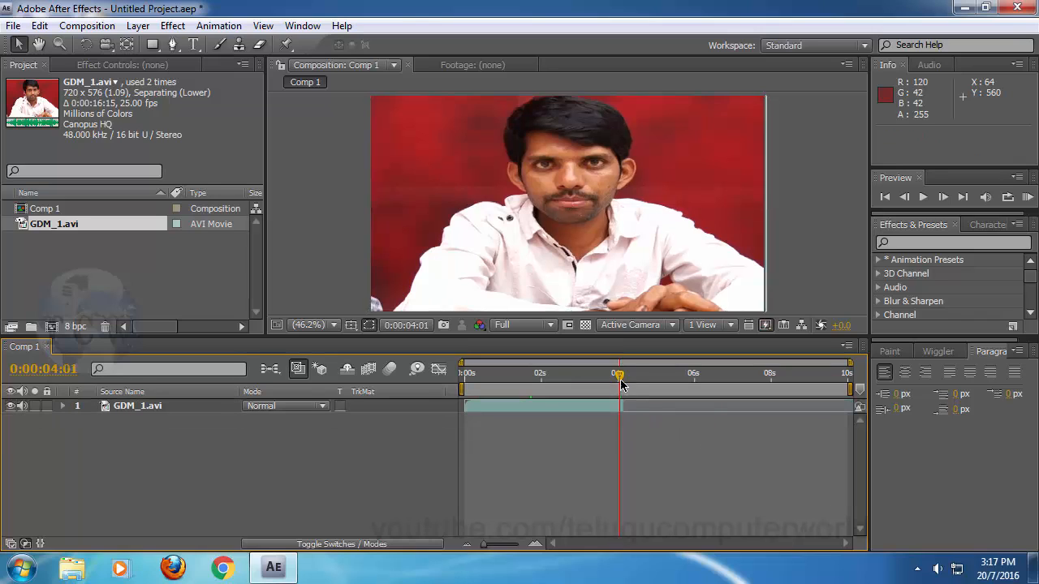
- Play the remaining segment from the beginning, scrub back to 0:00:01:12 and step one frame forward and back
key(Home)
key(space)
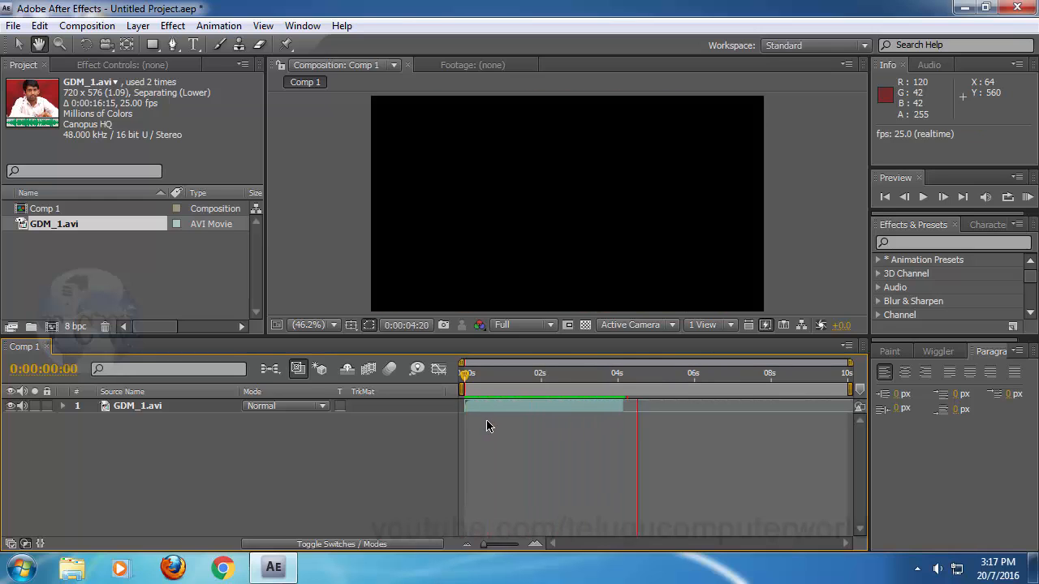
drag(682, 372, 599, 375)
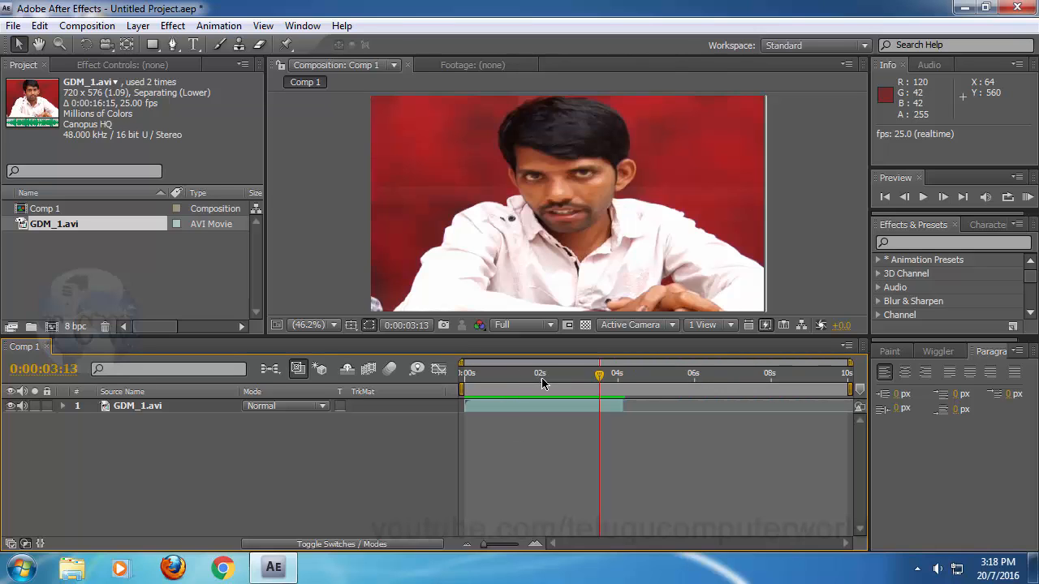
drag(541, 377, 522, 395)
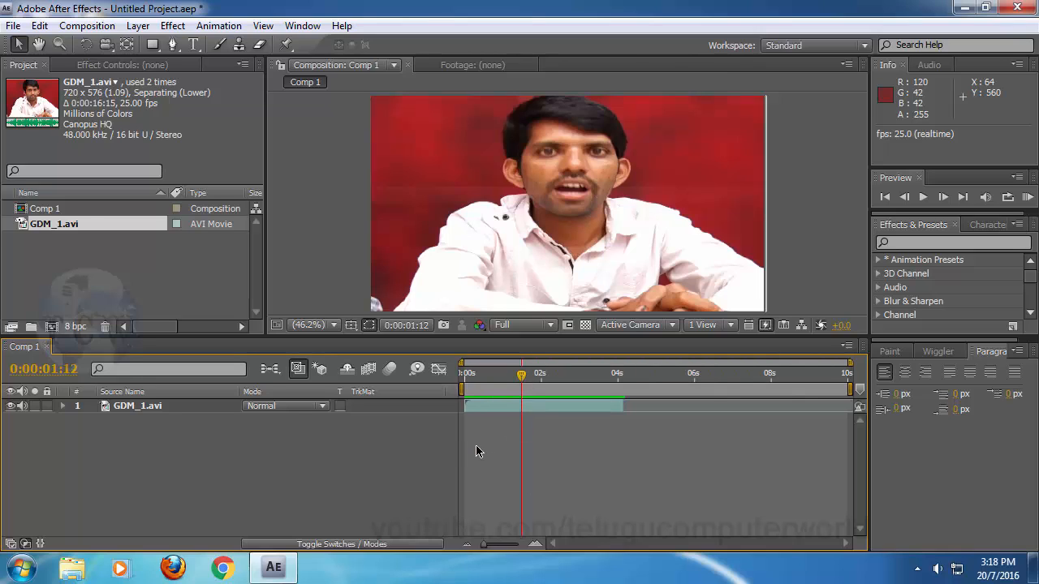
key(Page_Down)
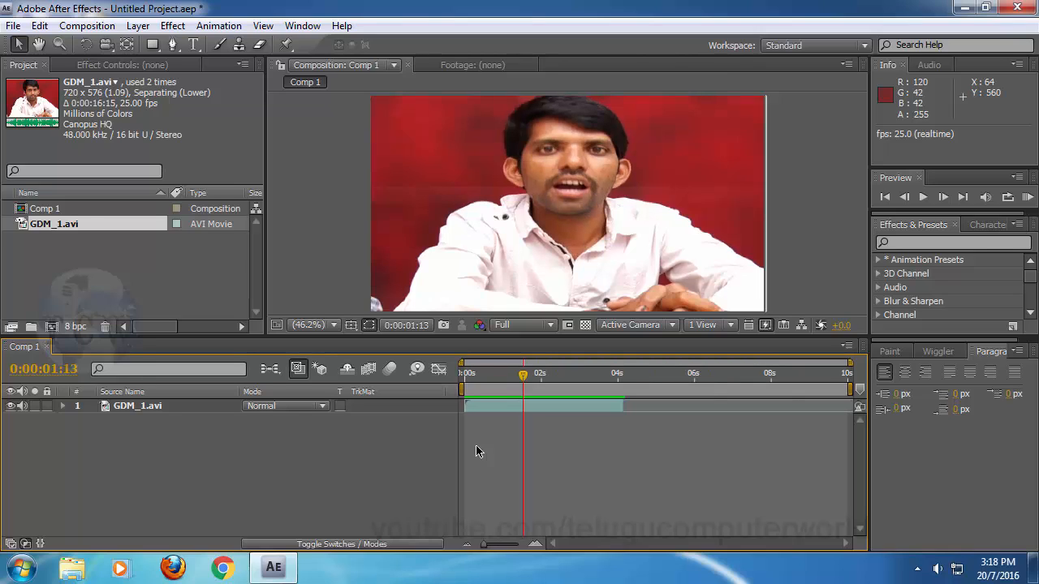
key(Page_Up)
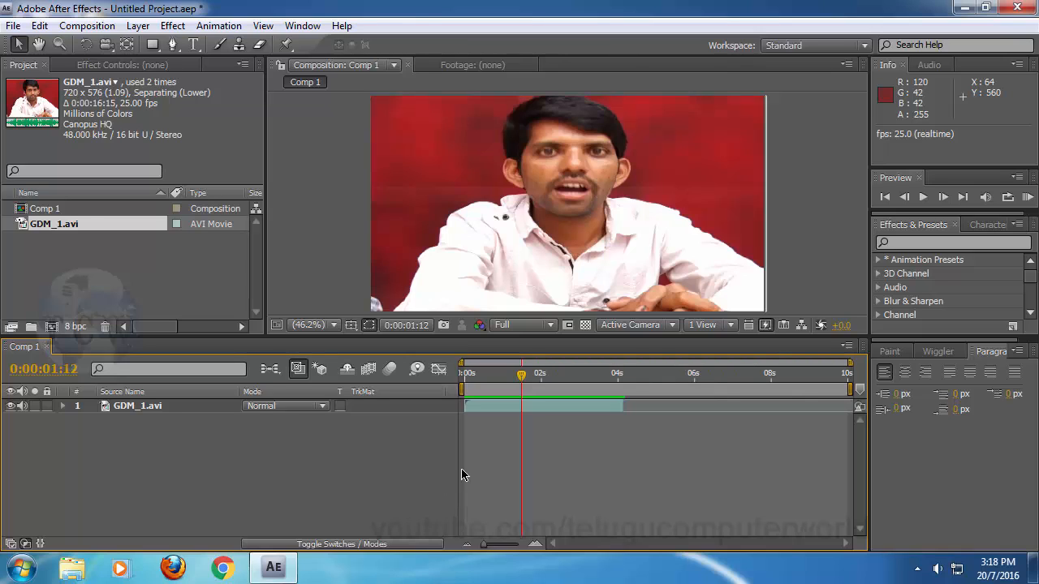
- Delete the remaining GDM_1.avi layer from the composition
click(123, 410)
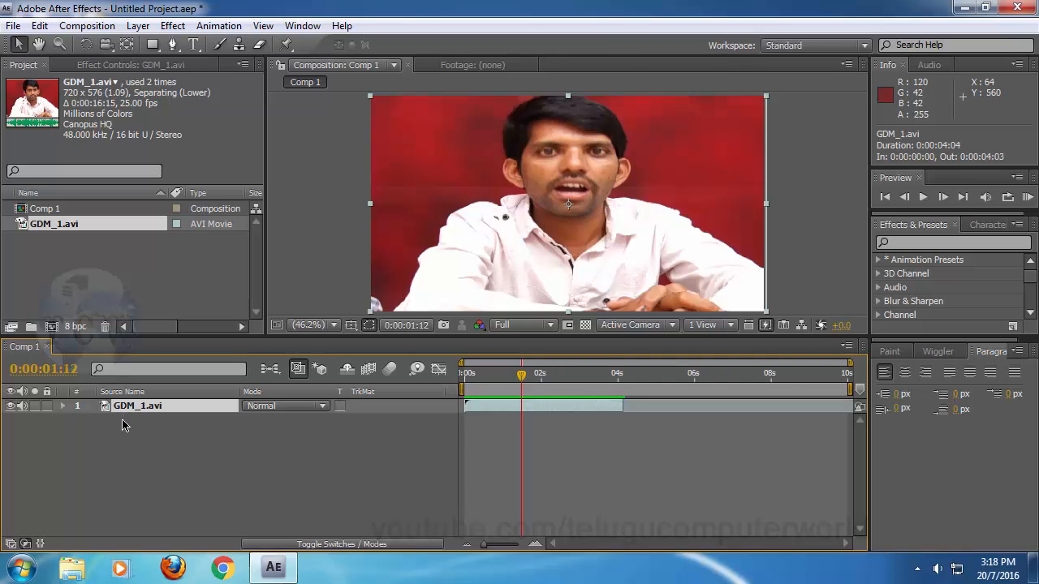
key(Delete)
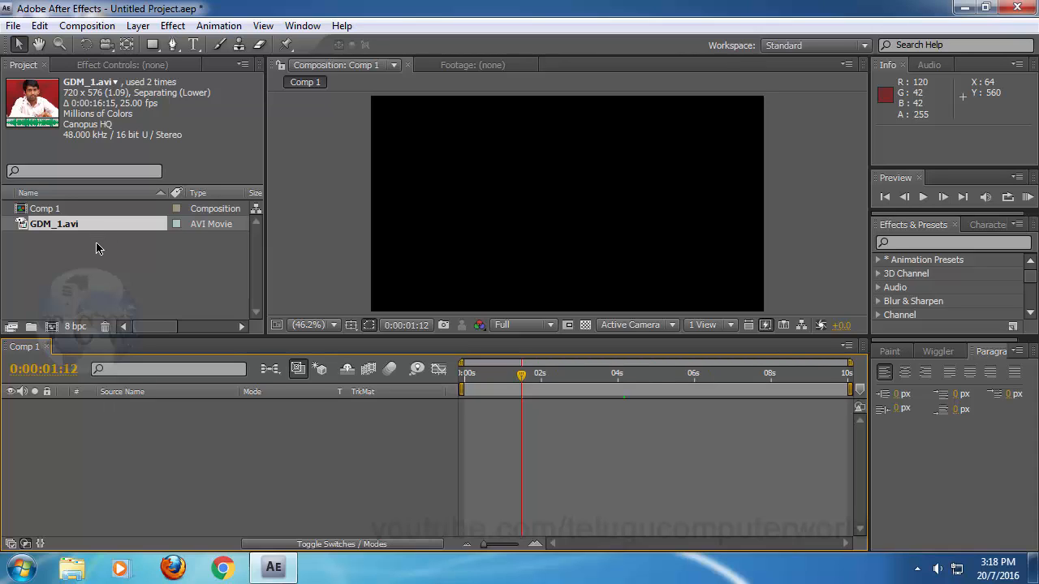
click(49, 241)
click(42, 227)
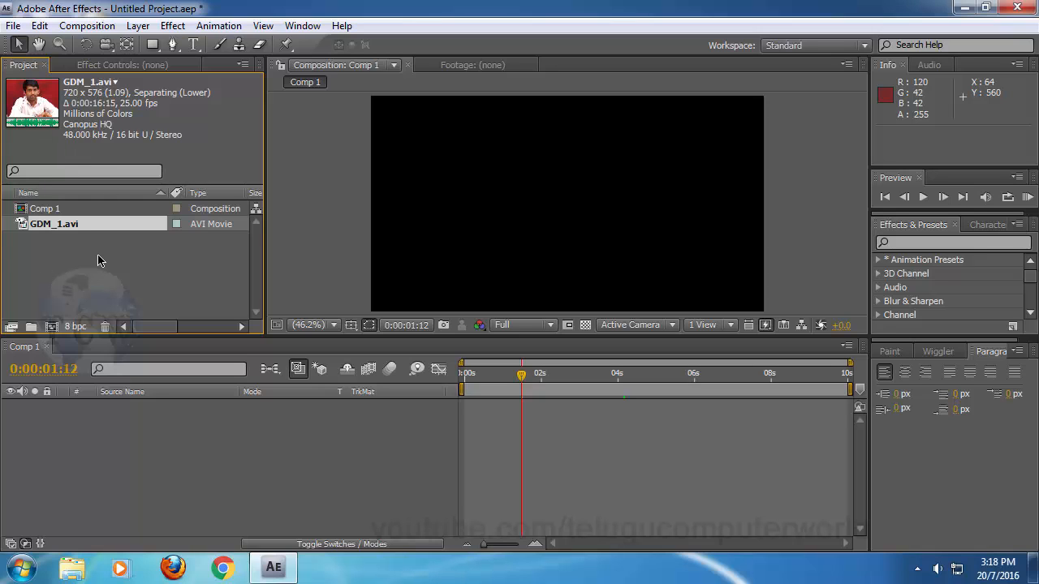
- Import the background video BgSm.f4v from the folder above Videos into the project
double_click(97, 260)
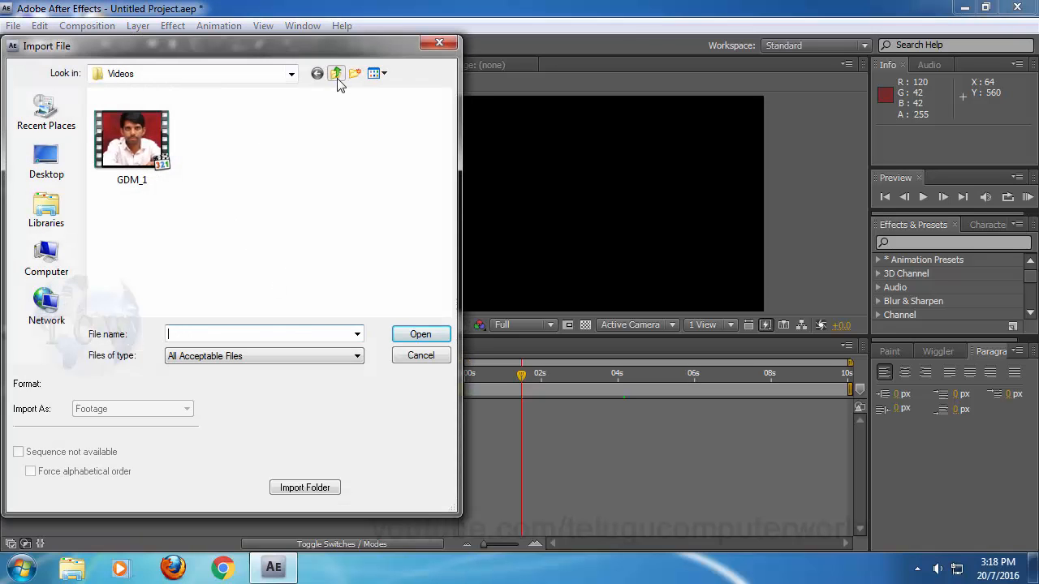
click(337, 75)
click(126, 178)
click(418, 334)
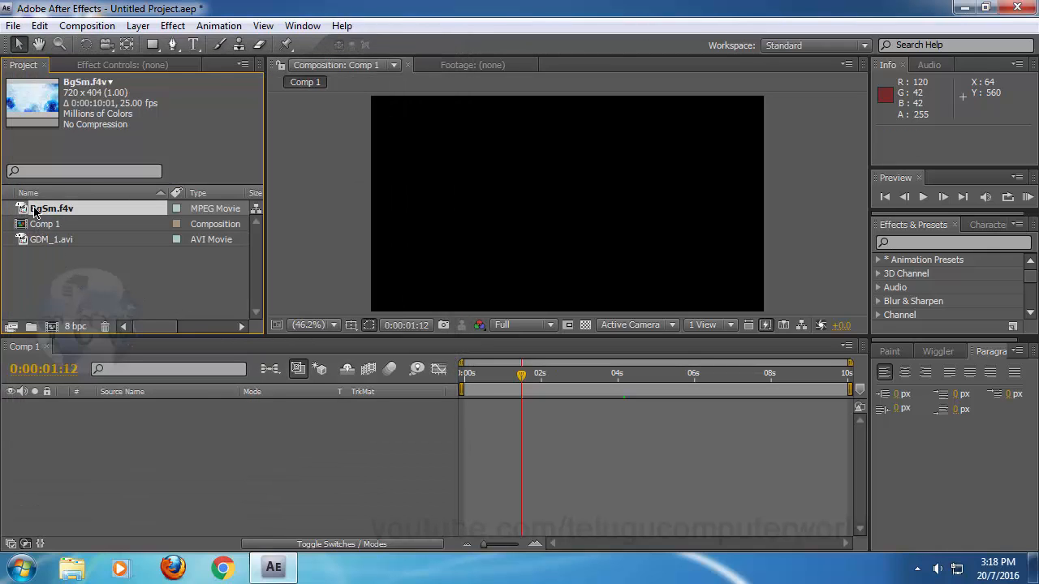
- Place BgSm.f4v in the composition, enlarge it and move it to about position 463, 327 against the frame's left edge
drag(33, 209, 590, 211)
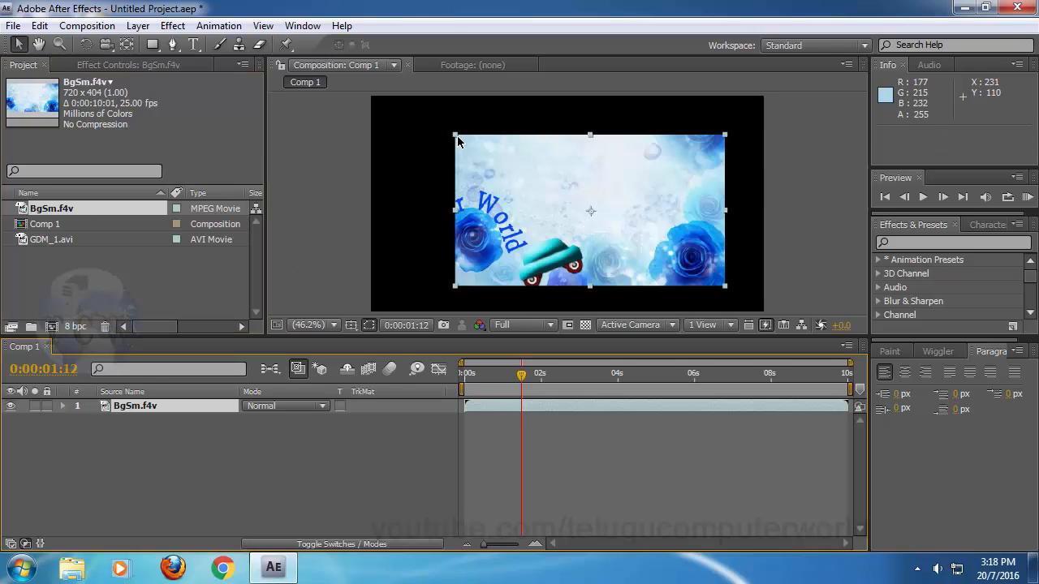
drag(454, 139, 395, 118)
mouse_move(648, 168)
mouse_down()
mouse_move(640, 172)
mouse_move(654, 174)
mouse_up()
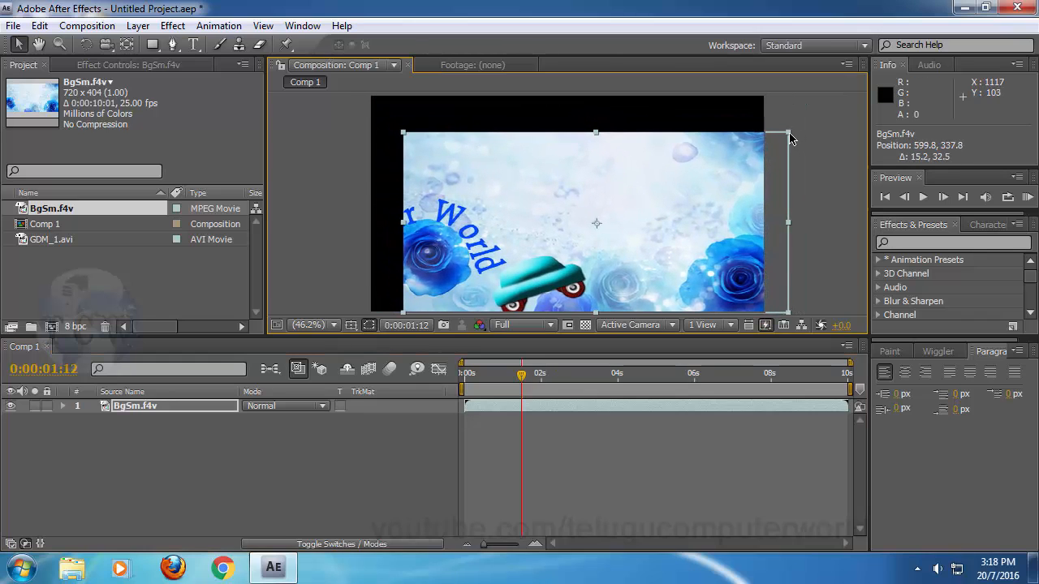
drag(793, 136, 770, 137)
drag(678, 165, 631, 167)
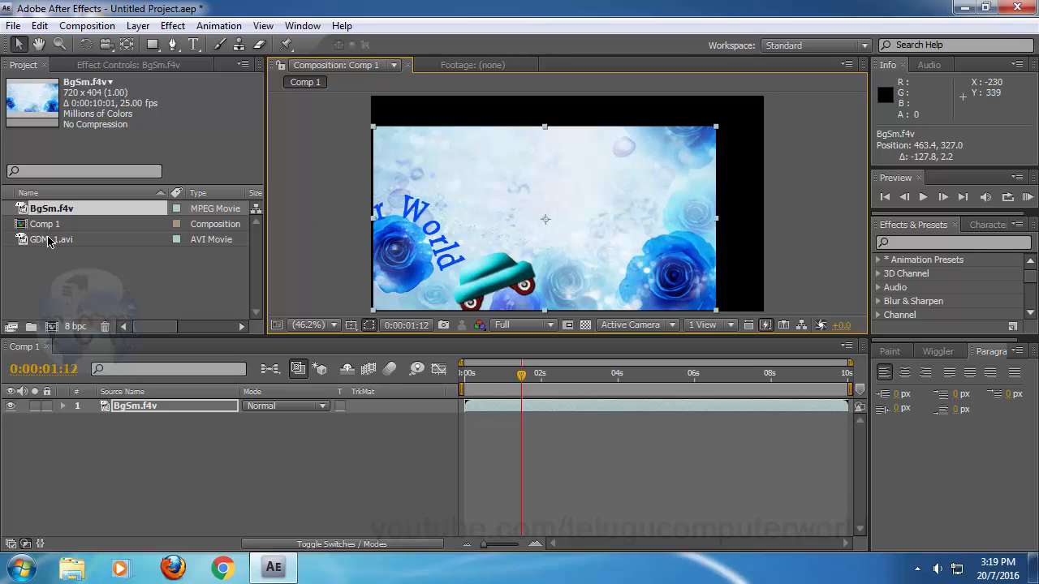
- Place GDM_1.avi above the BgSm.f4v layer, aligned with the right edge of the composition frame
drag(48, 239, 617, 208)
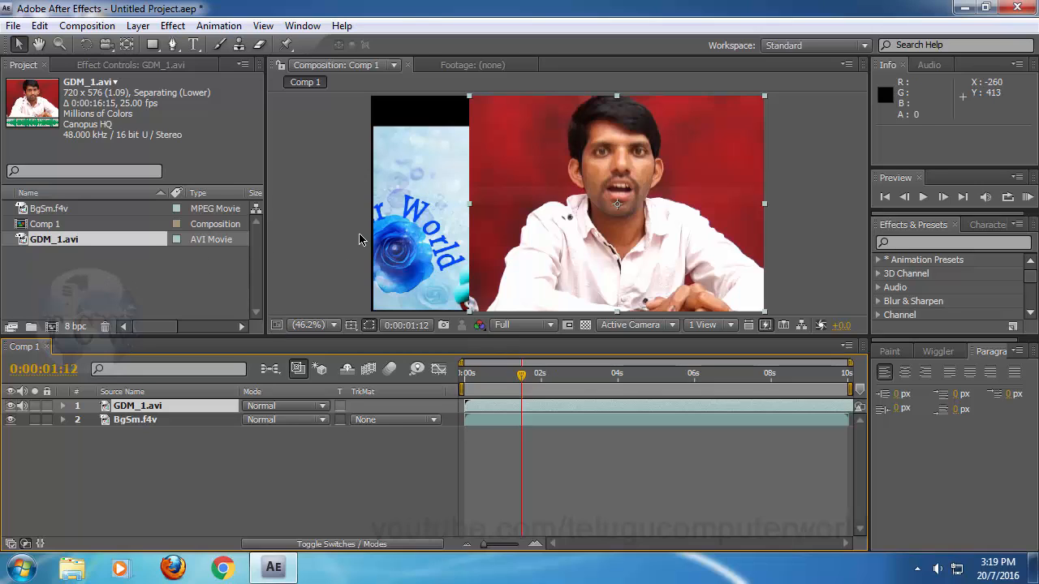
click(441, 184)
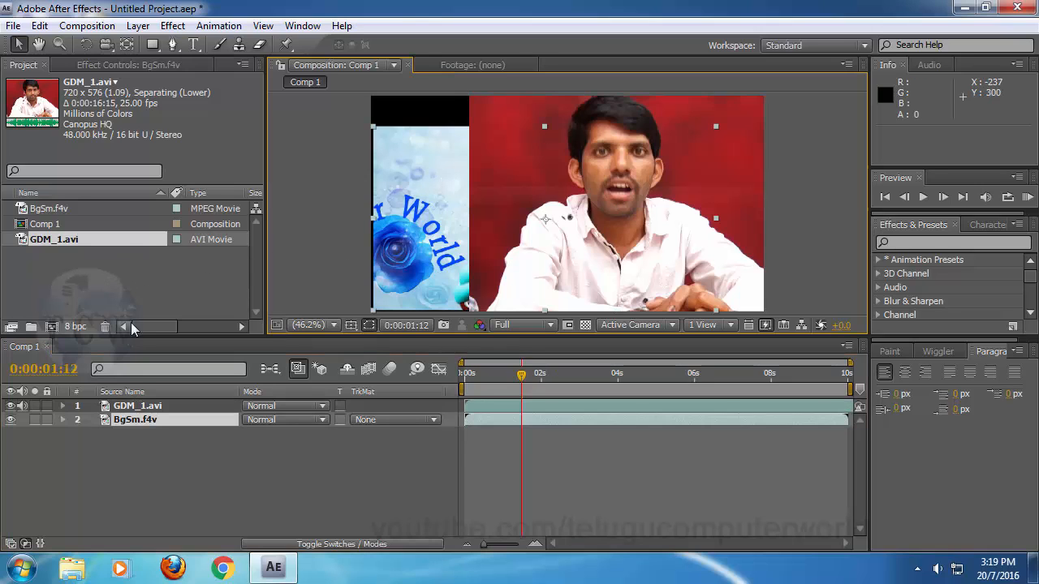
click(252, 487)
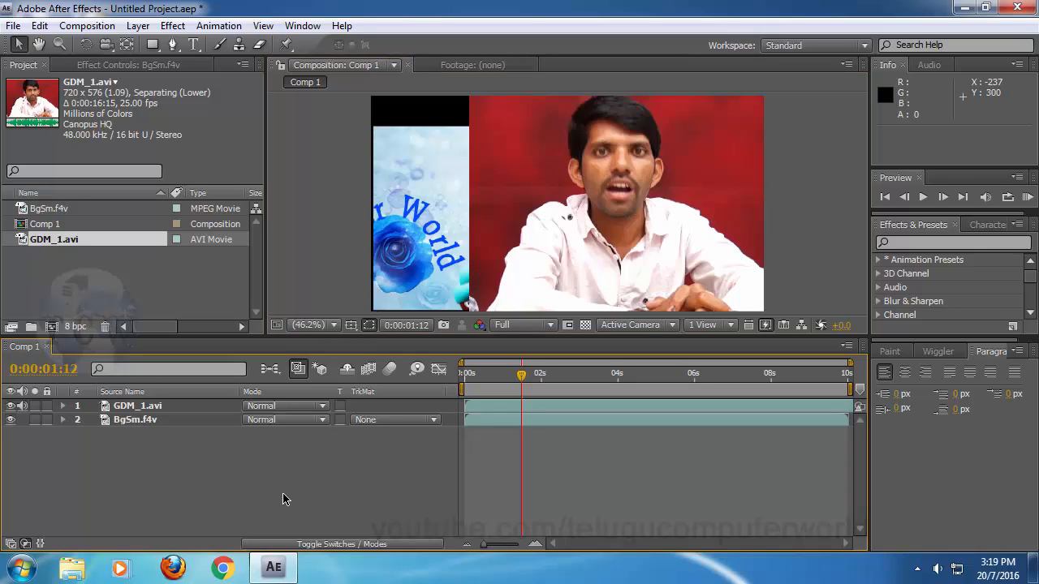
- Adjust the BgSm.f4v background to about 117% by 164% scale and about position 422, 325 to cover the frame's left side
click(412, 220)
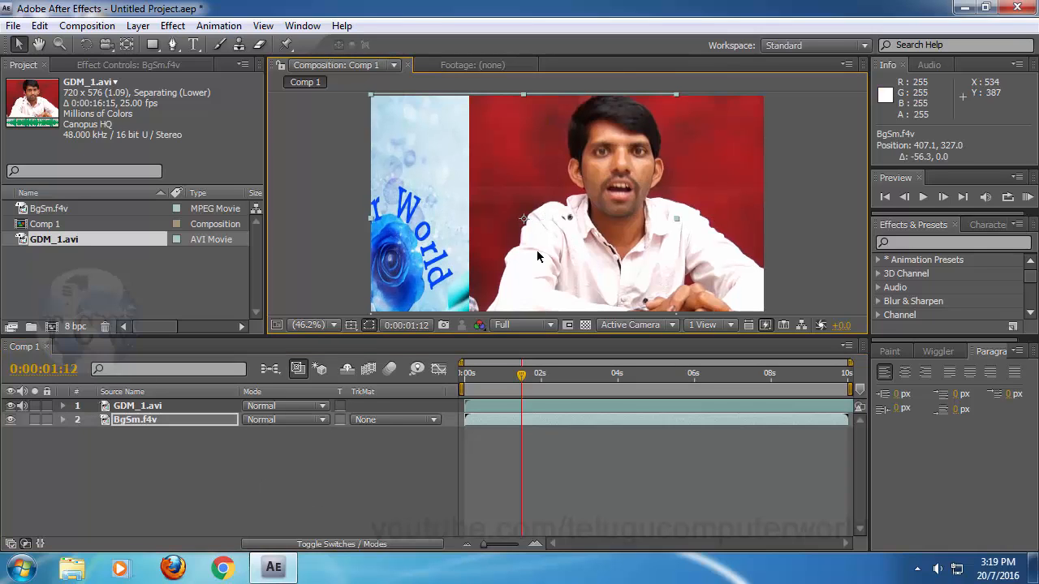
drag(676, 219, 680, 221)
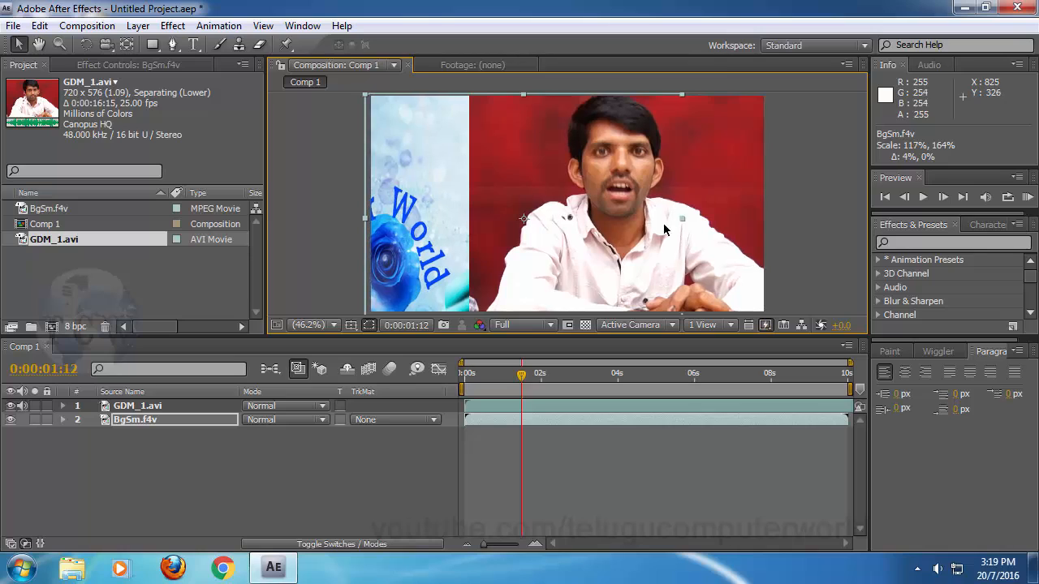
drag(569, 246, 573, 245)
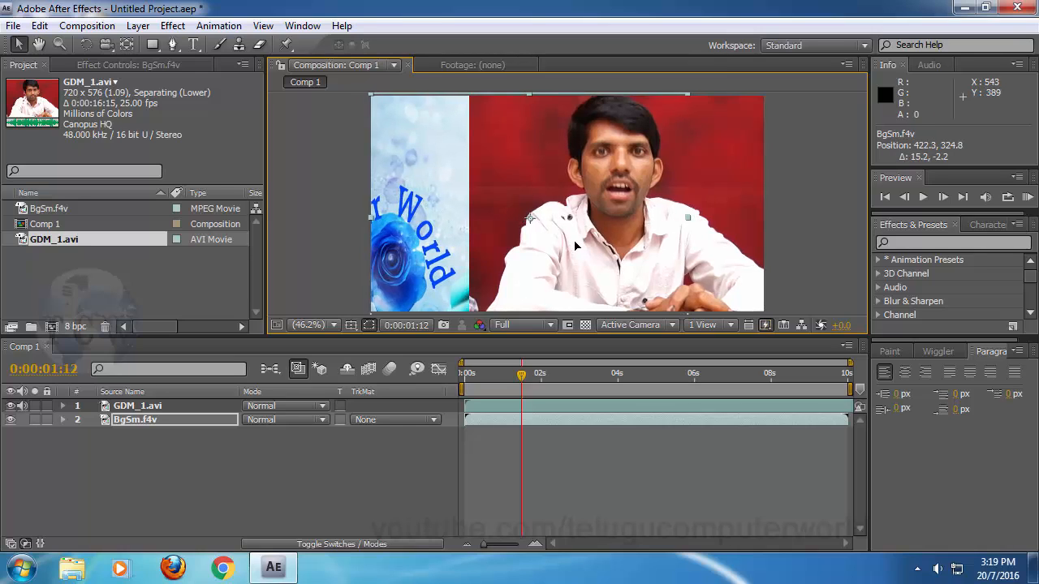
click(307, 492)
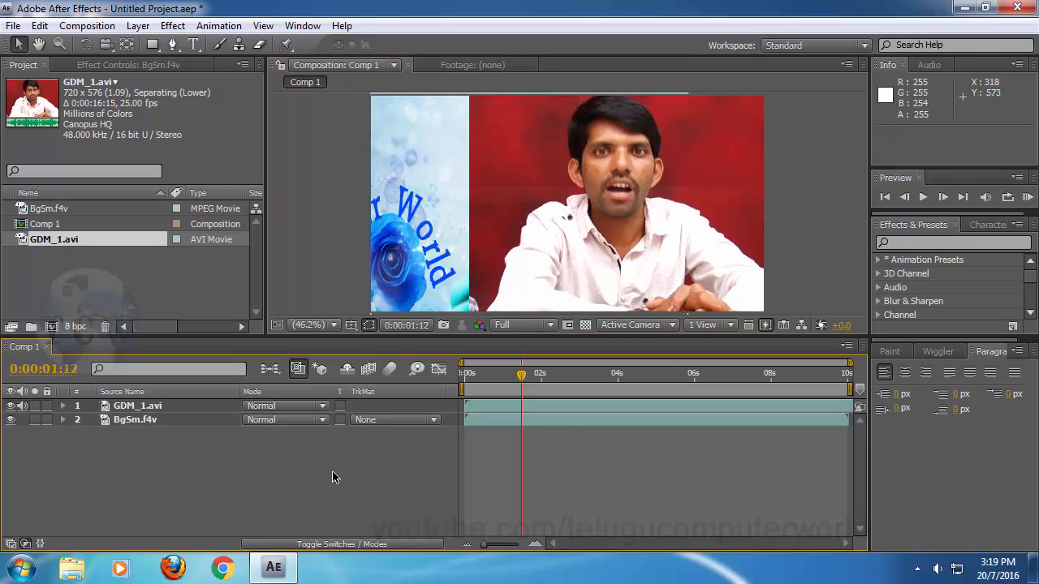
- Select the GDM_1.avi layer and toggle the timeline from the Modes columns to the Switches column and back
click(130, 421)
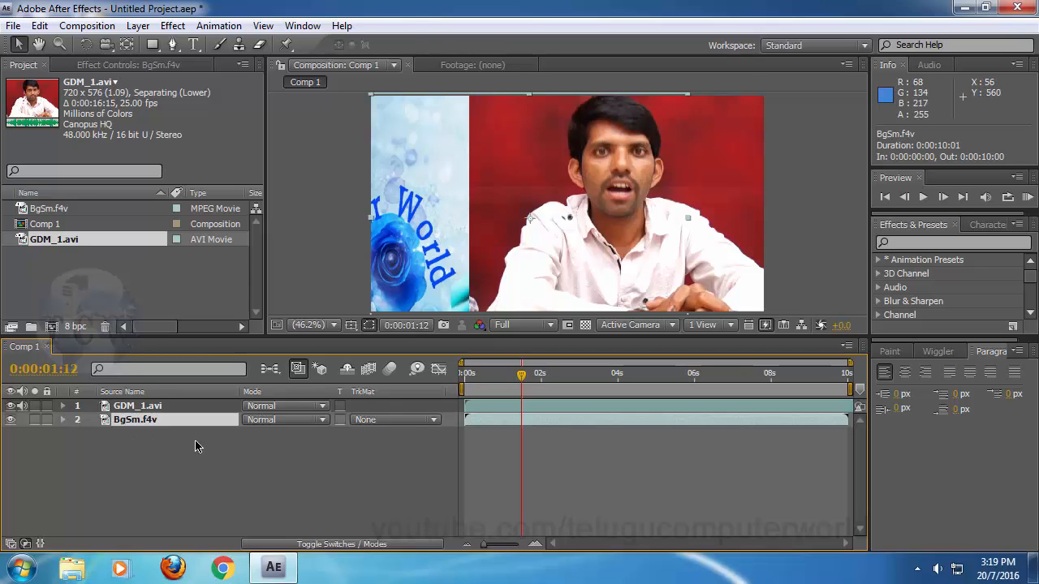
click(136, 406)
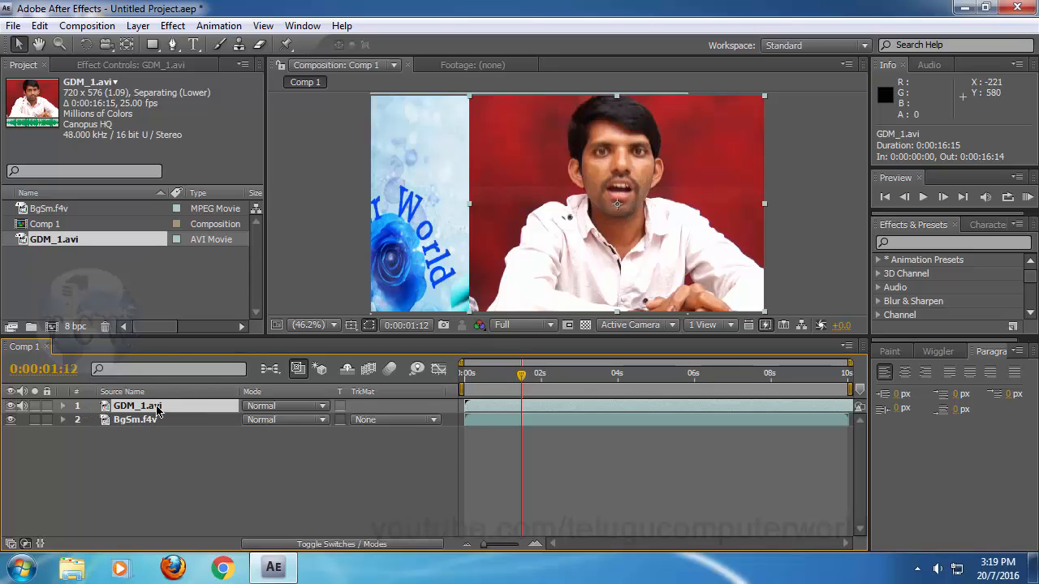
drag(160, 412, 188, 408)
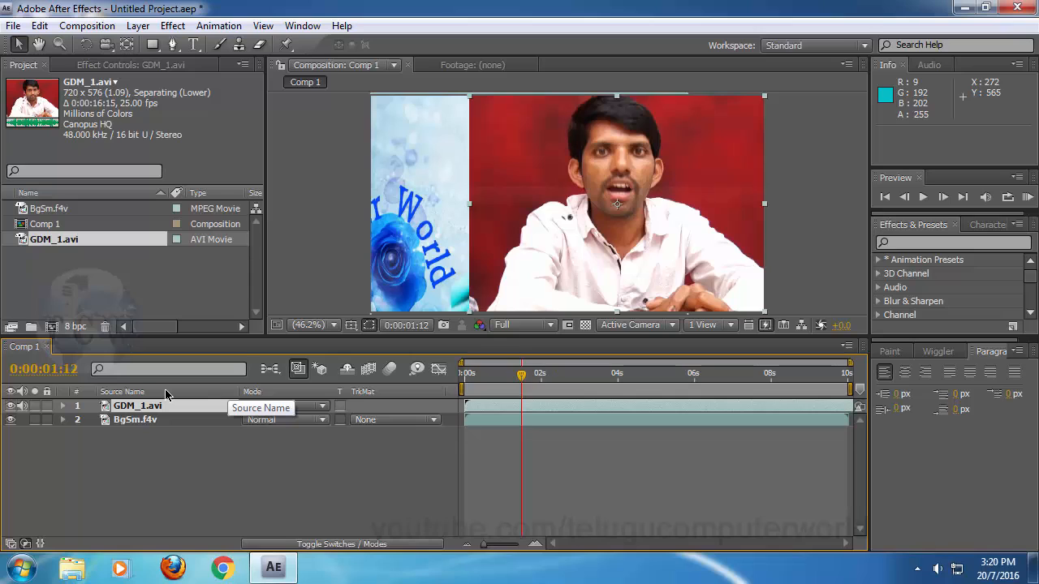
key(F4)
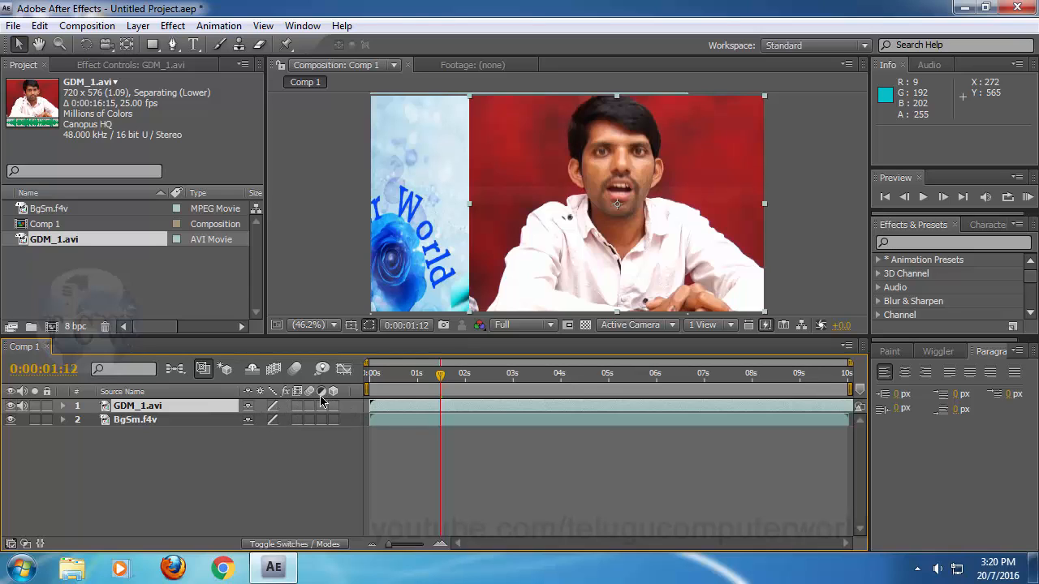
key(F4)
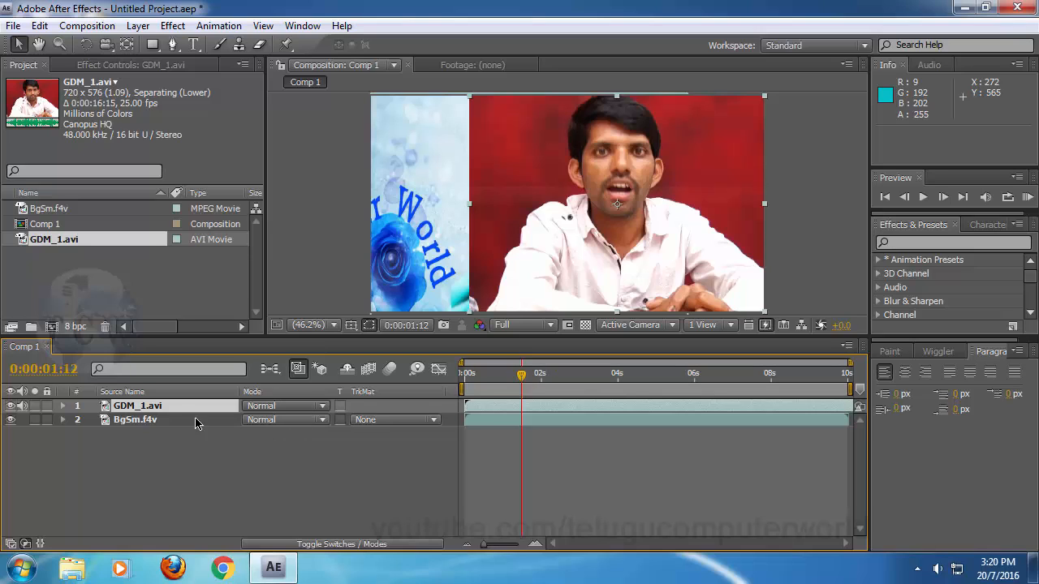
- Hide the Modes column in the timeline and show it again
right_click(160, 397)
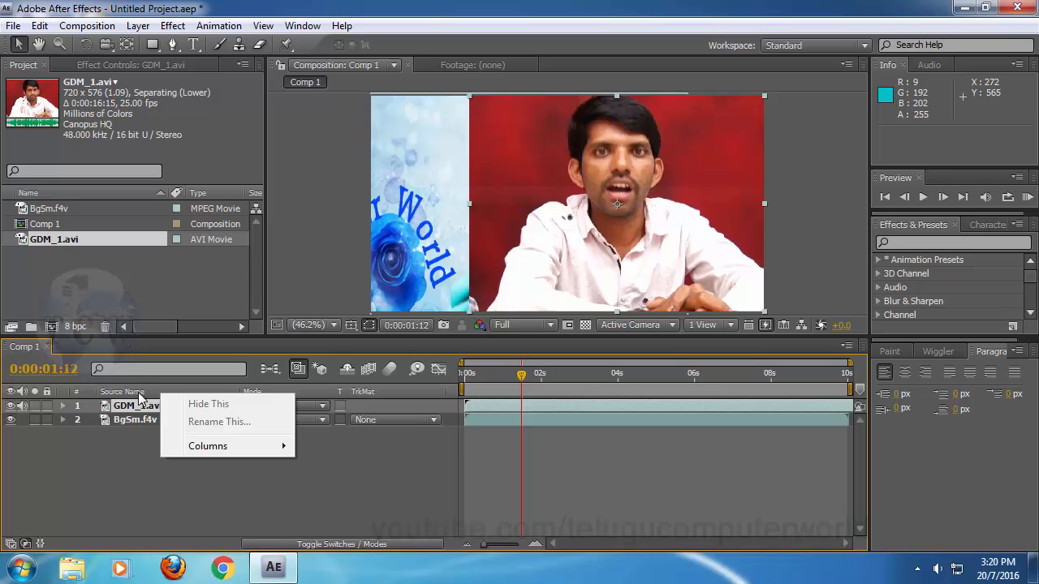
mouse_move(216, 454)
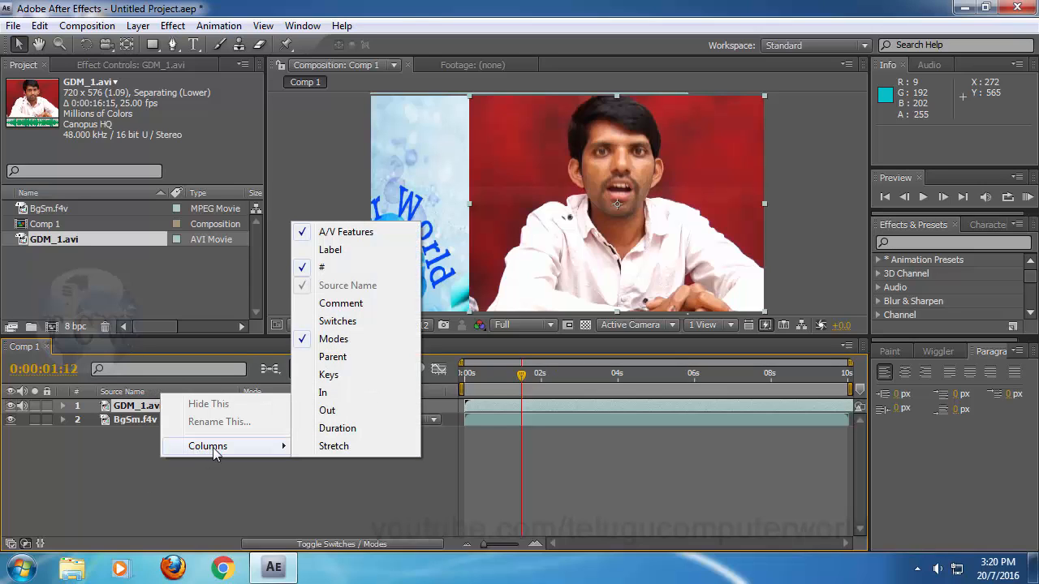
click(333, 339)
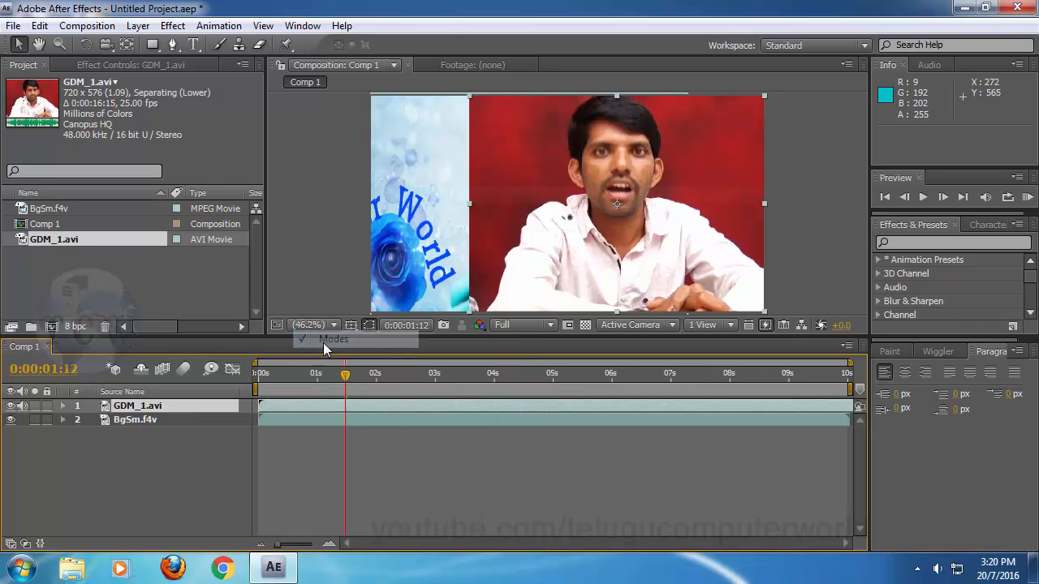
right_click(150, 398)
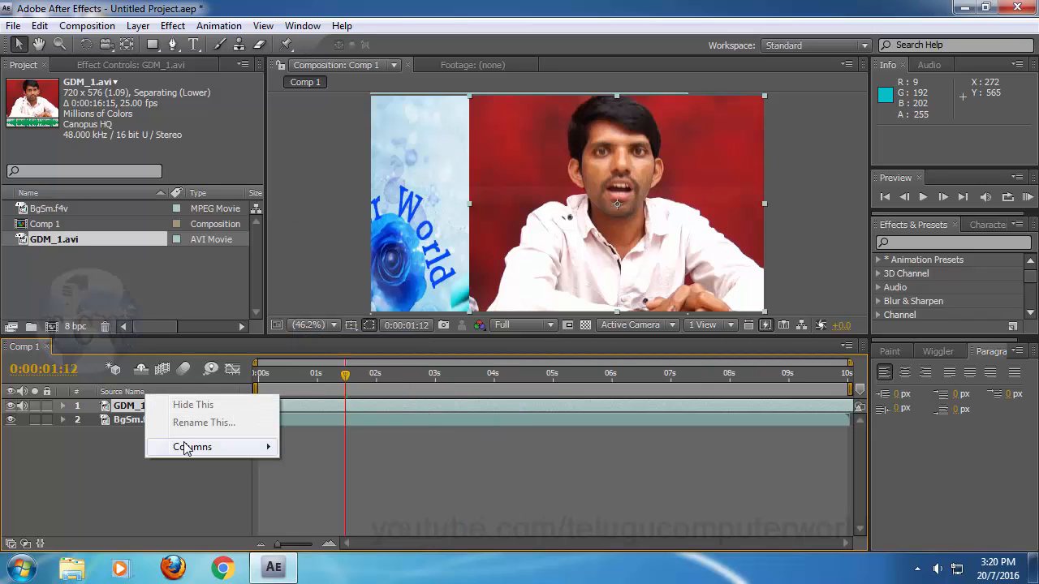
mouse_move(254, 449)
click(353, 345)
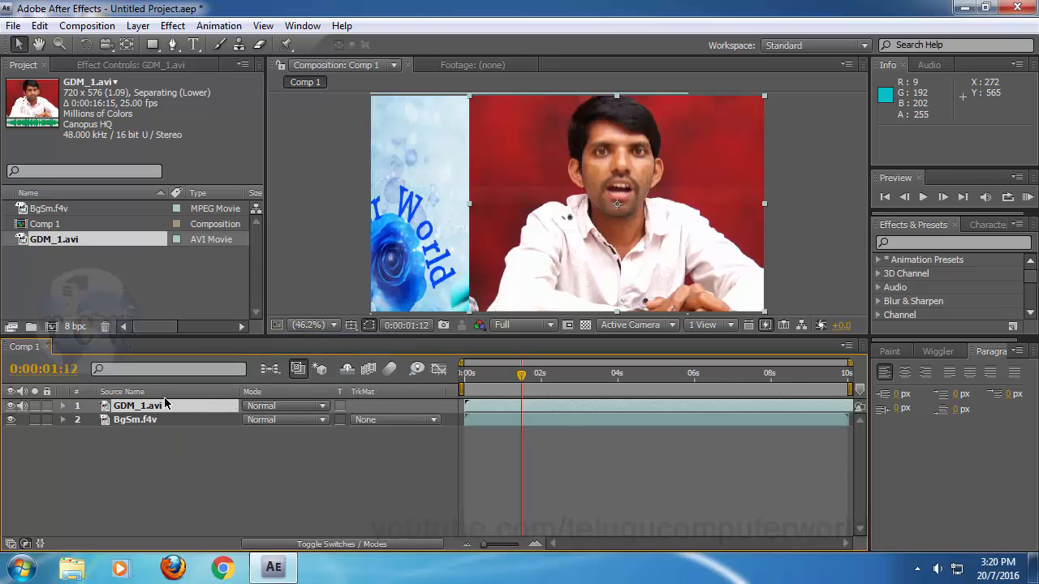
- Set the blending mode of the GDM_1.avi layer to Multiply
click(293, 405)
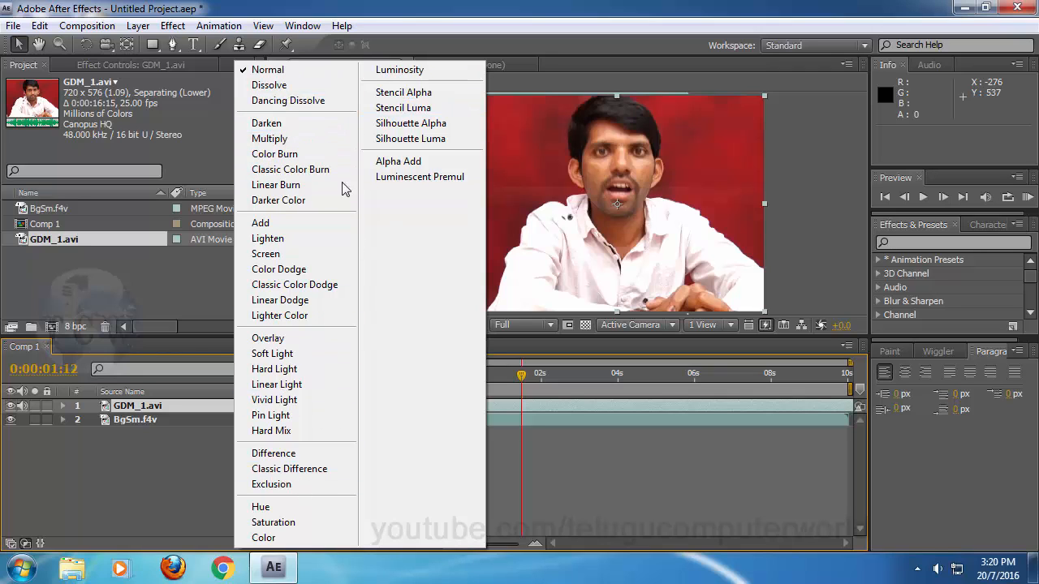
click(284, 141)
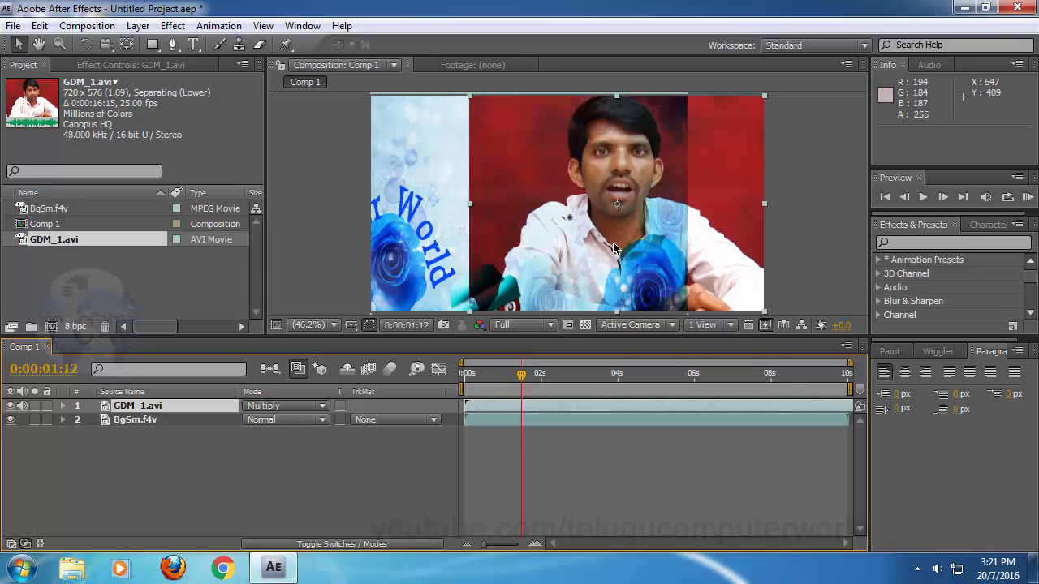
click(379, 451)
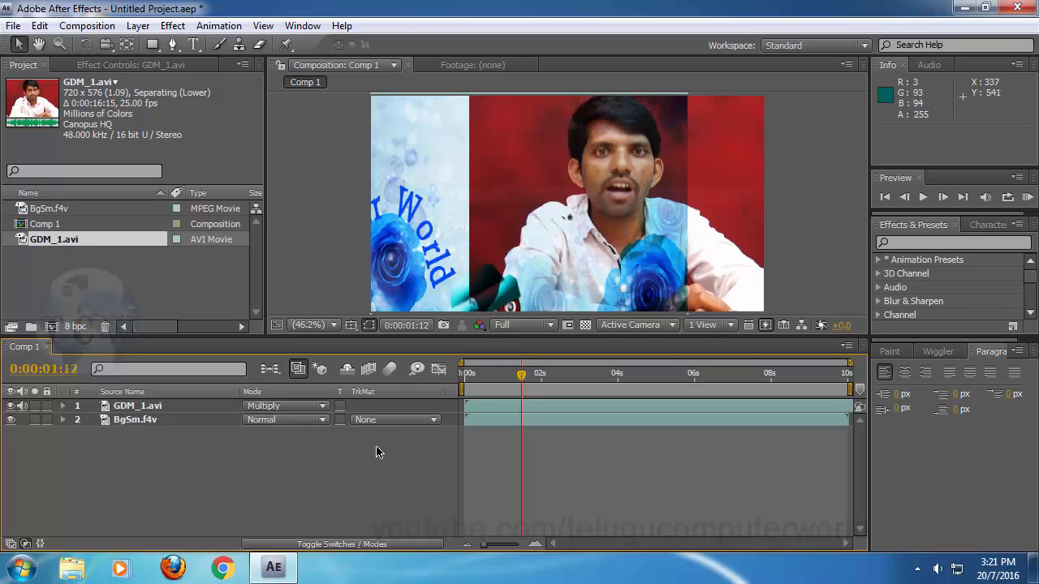
- Preview the Multiply blend over the moving background from the composition's start, and return to the first frame
drag(522, 377, 357, 391)
key(space)
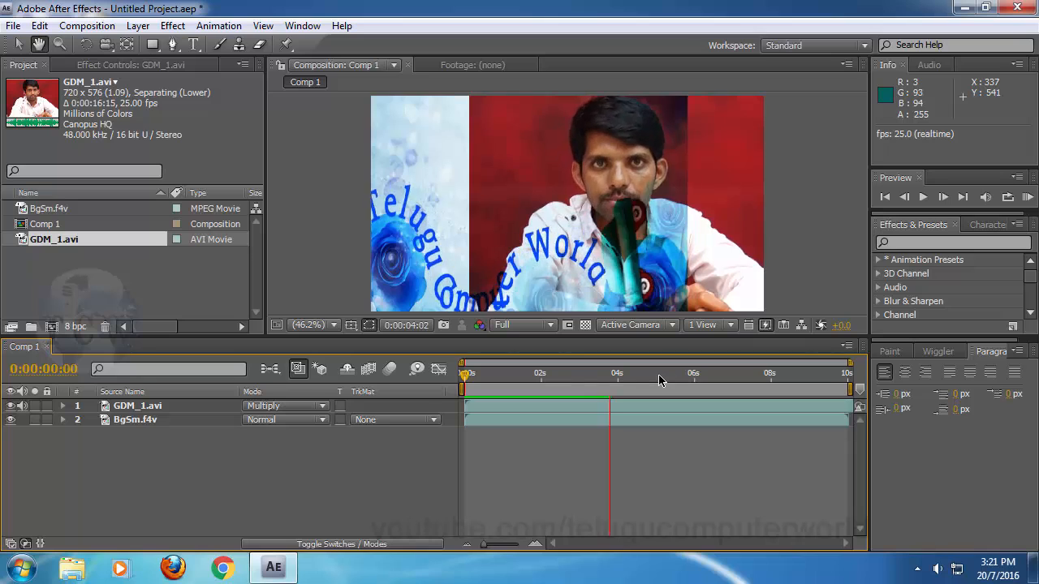
click(658, 375)
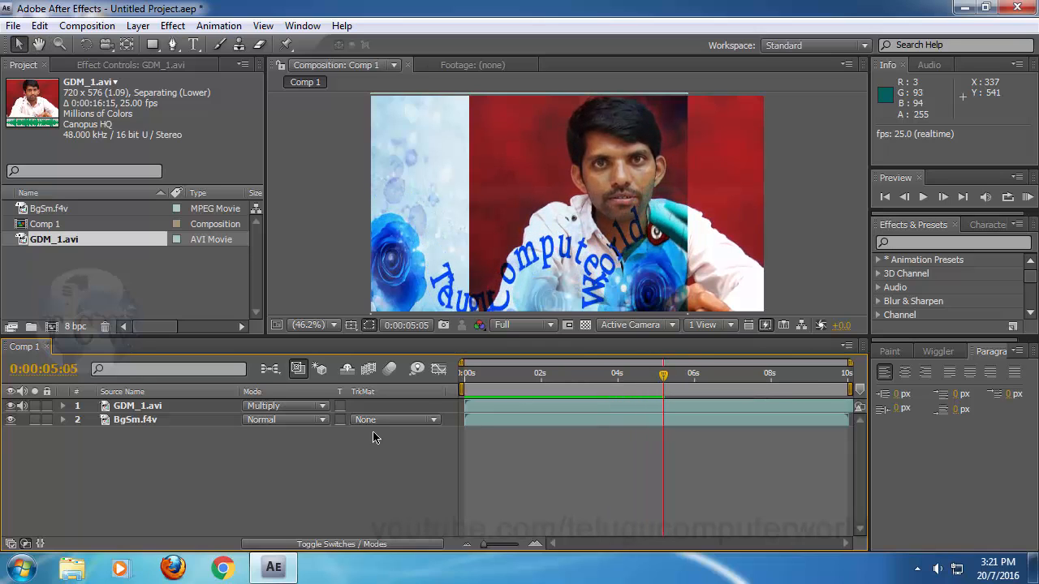
key(space)
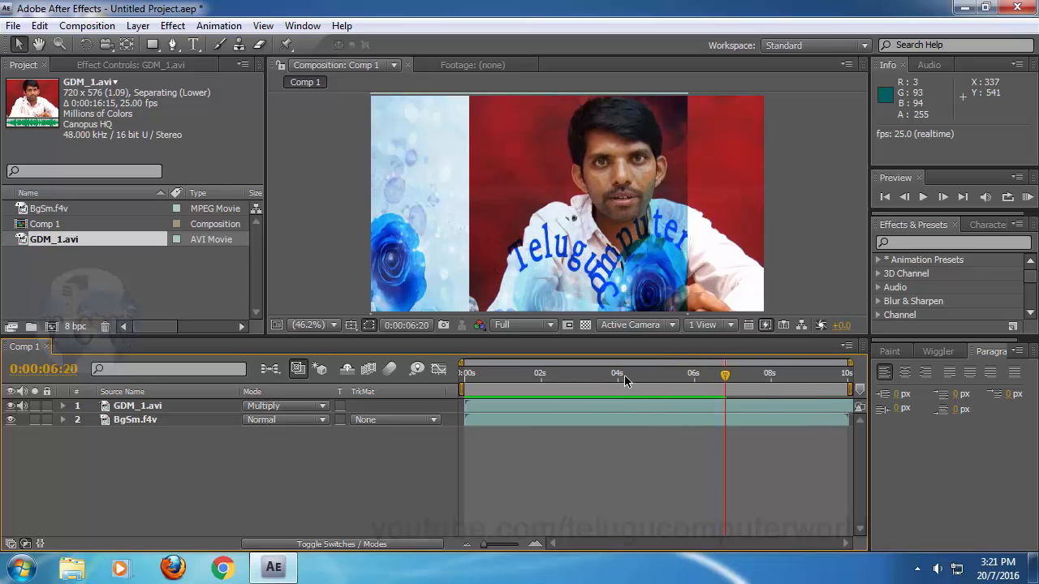
key(Home)
drag(465, 377, 395, 399)
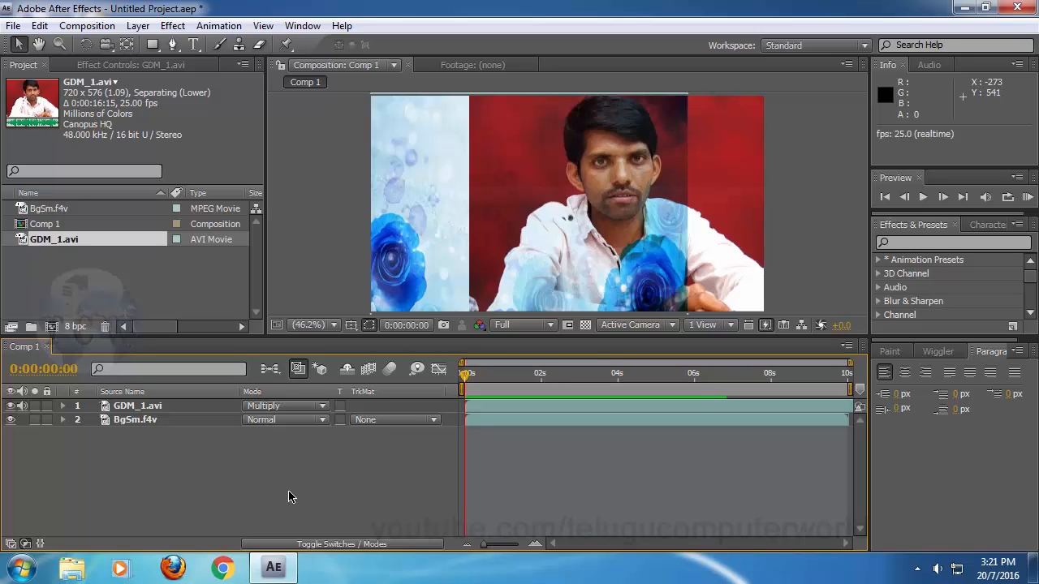
- Try the Color Burn and Stencil Luma blending modes on the GDM_1.avi layer
click(280, 410)
click(276, 157)
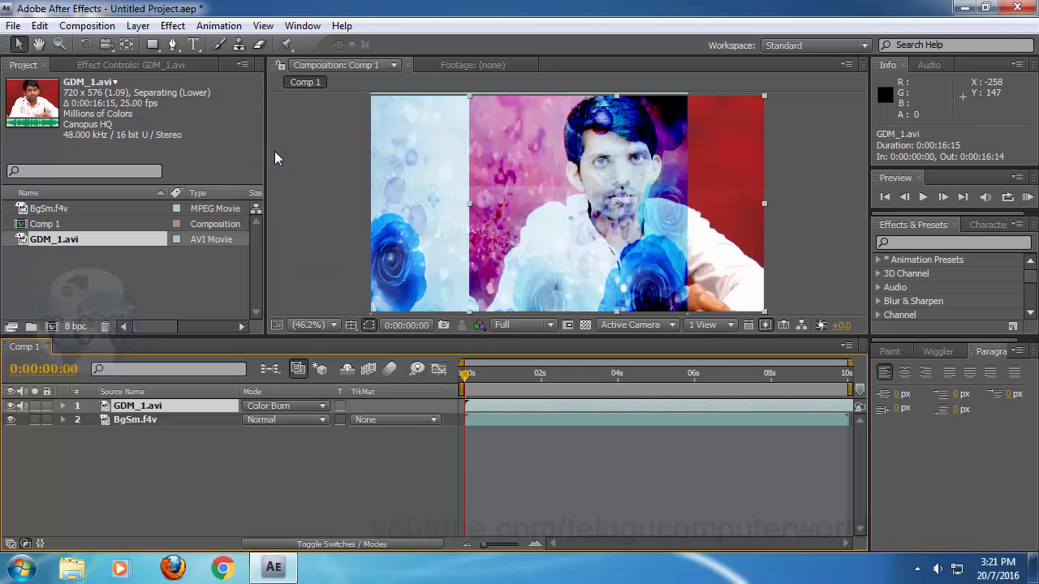
click(289, 407)
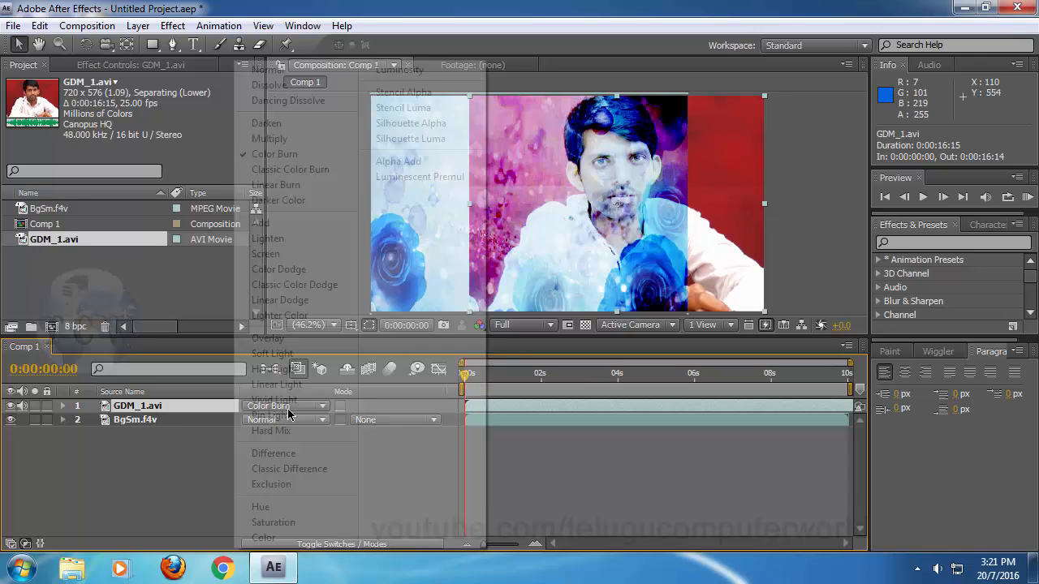
click(430, 110)
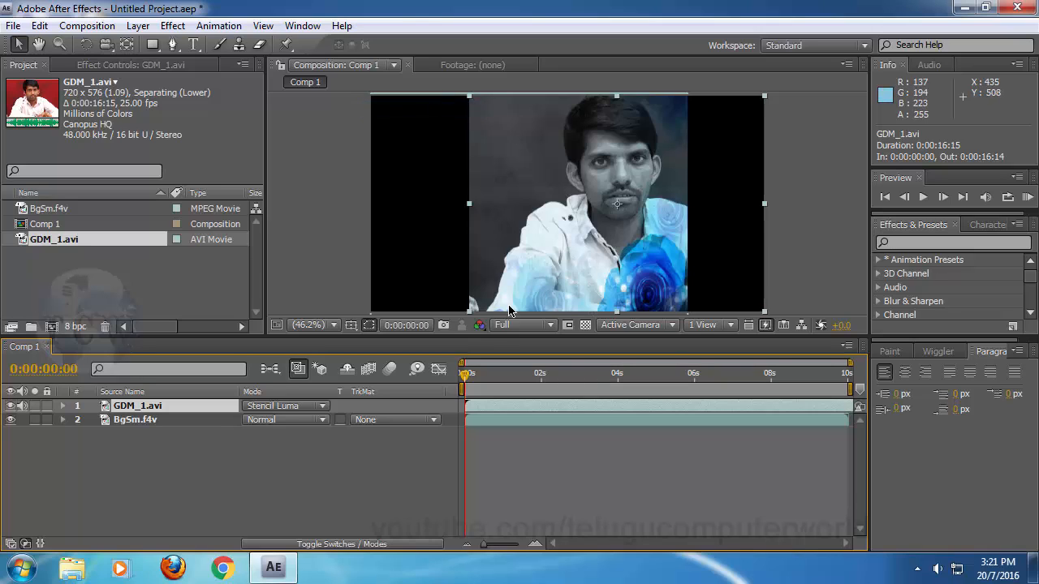
click(384, 492)
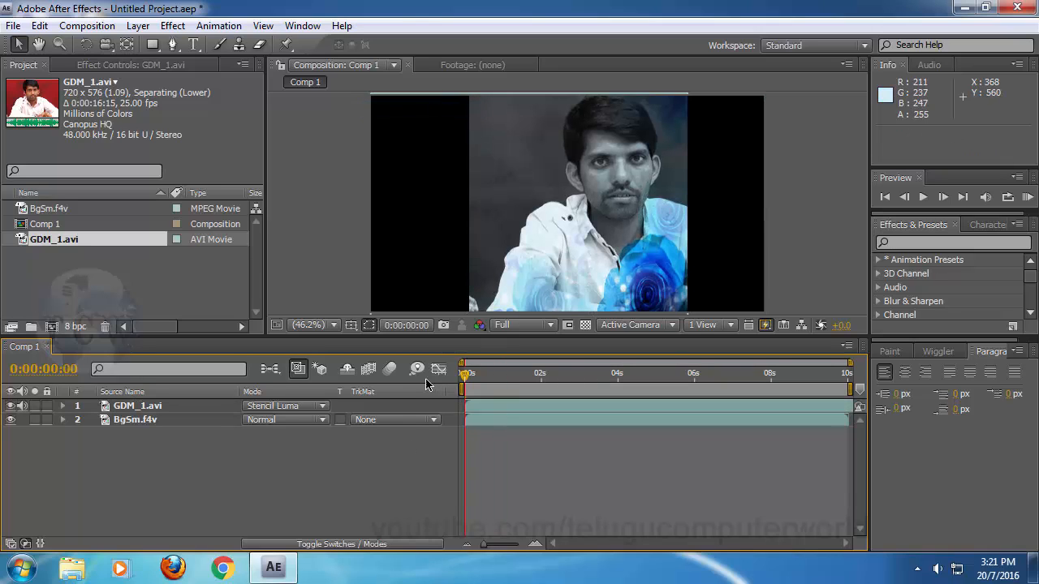
- Widen the BgSm.f4v layer horizontally until it reaches the composition frame's right edge
click(152, 423)
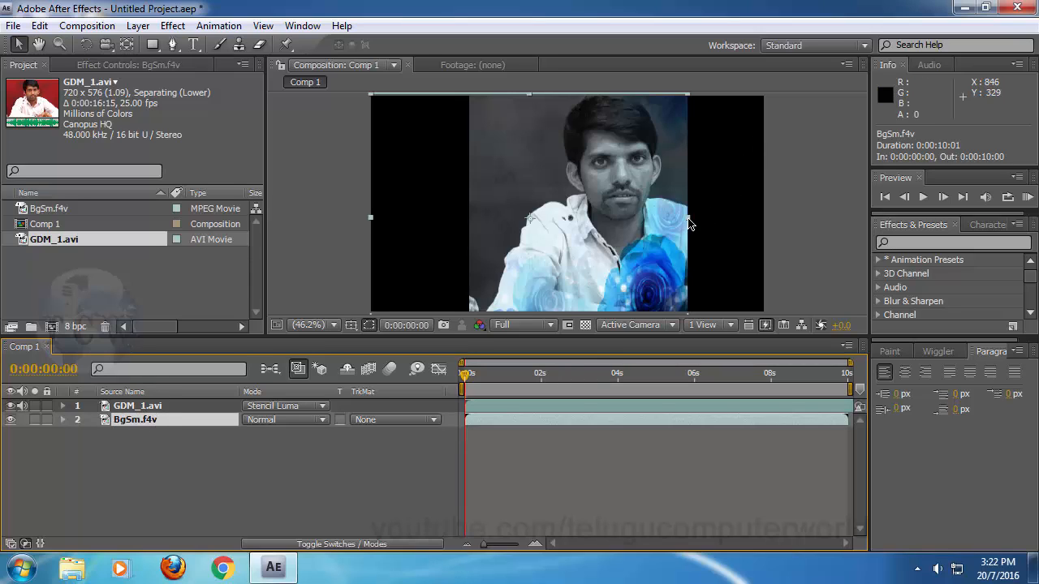
drag(689, 224, 765, 226)
click(373, 503)
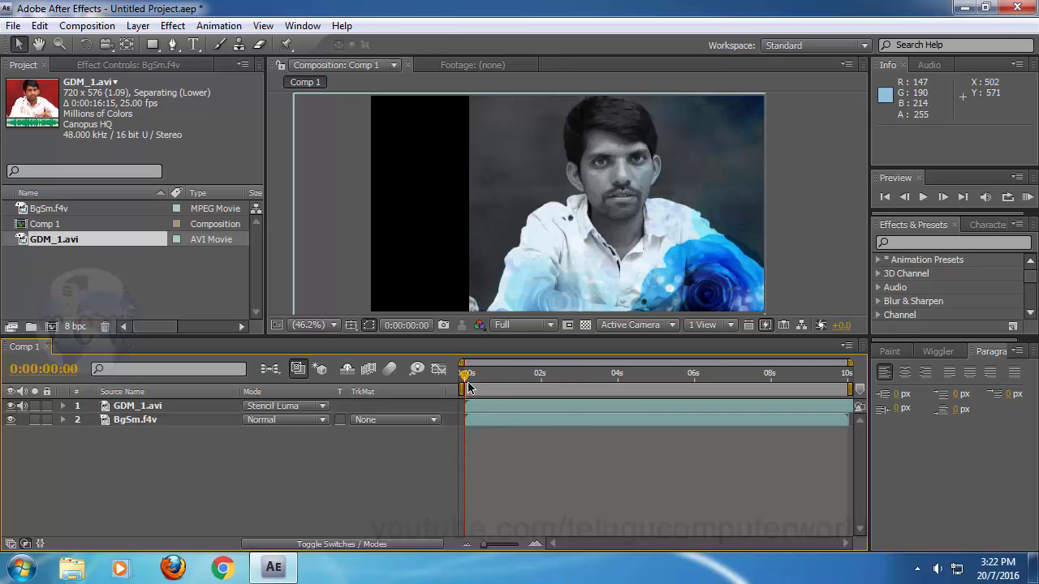
- Preview the Stencil Luma result from the start of the composition
drag(466, 375, 390, 475)
key(space)
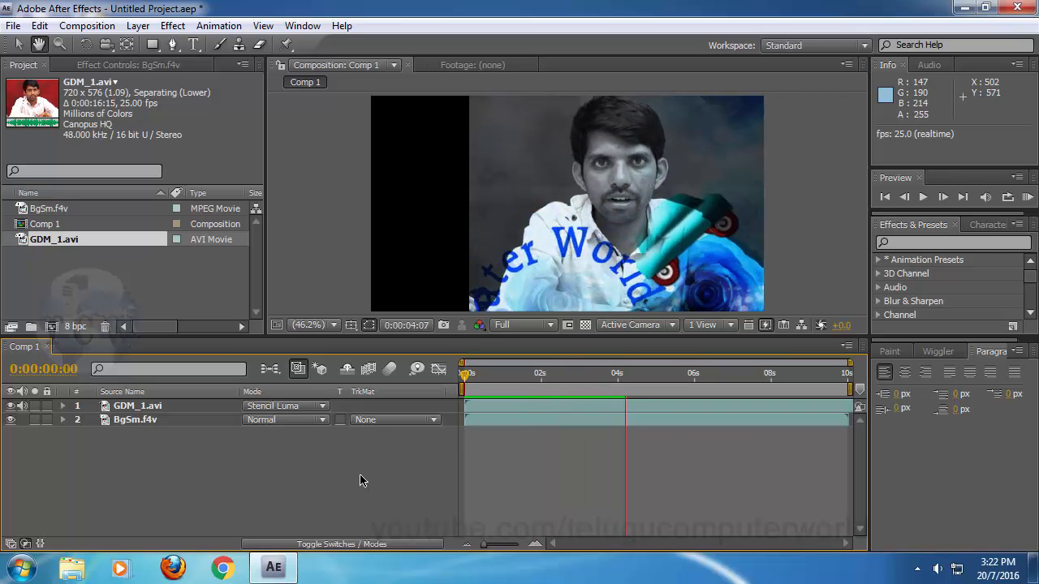
key(space)
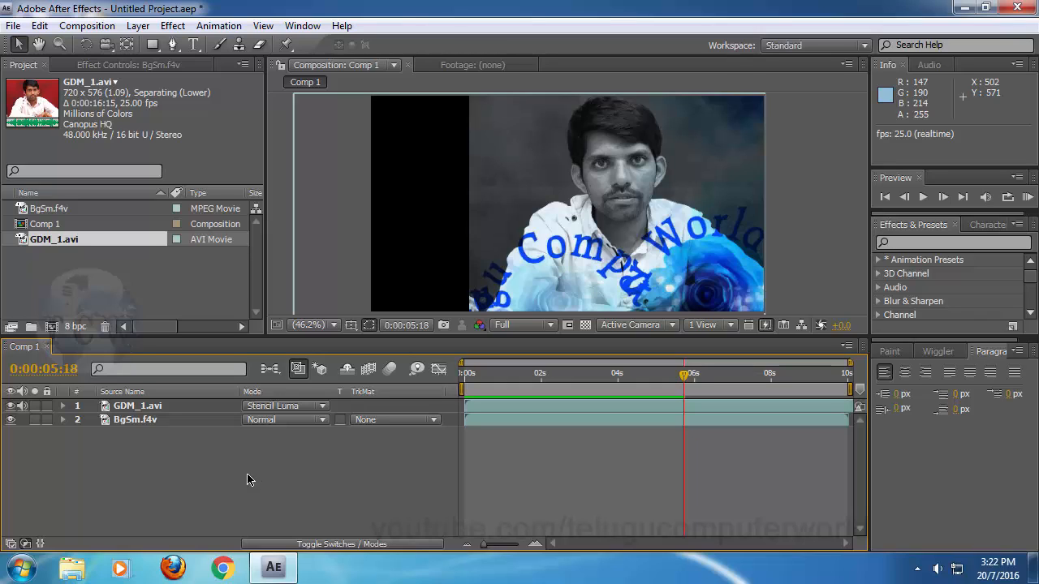
- Delete the BgSm.f4v layer and set the GDM_1.avi layer's blending mode to Normal
click(138, 425)
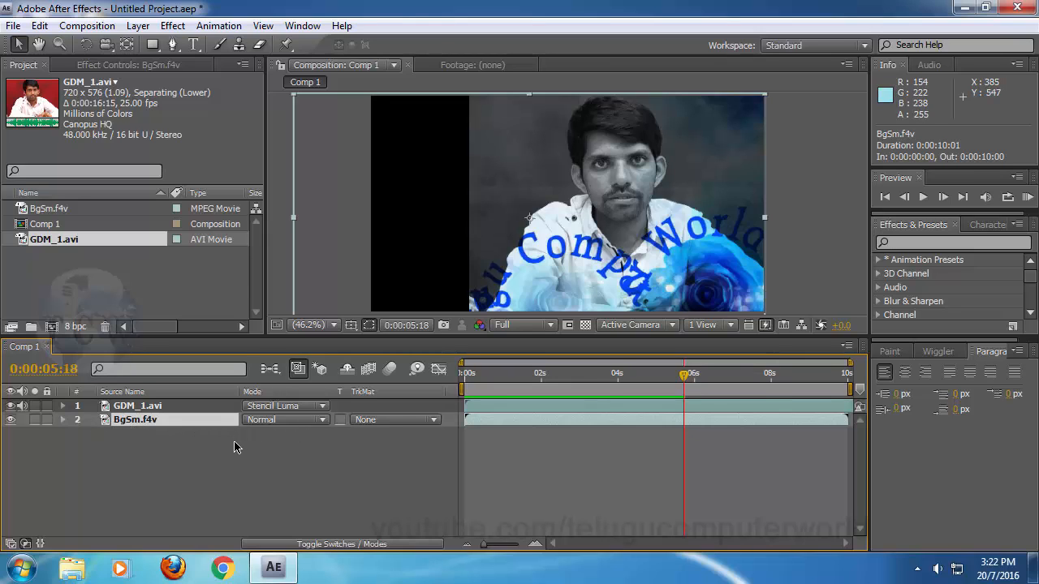
key(Delete)
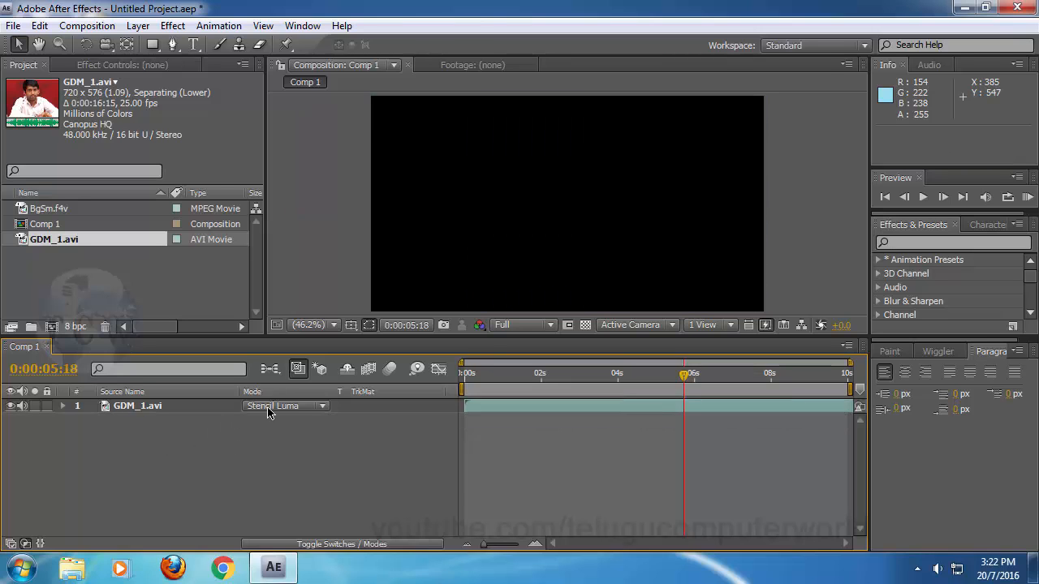
click(297, 407)
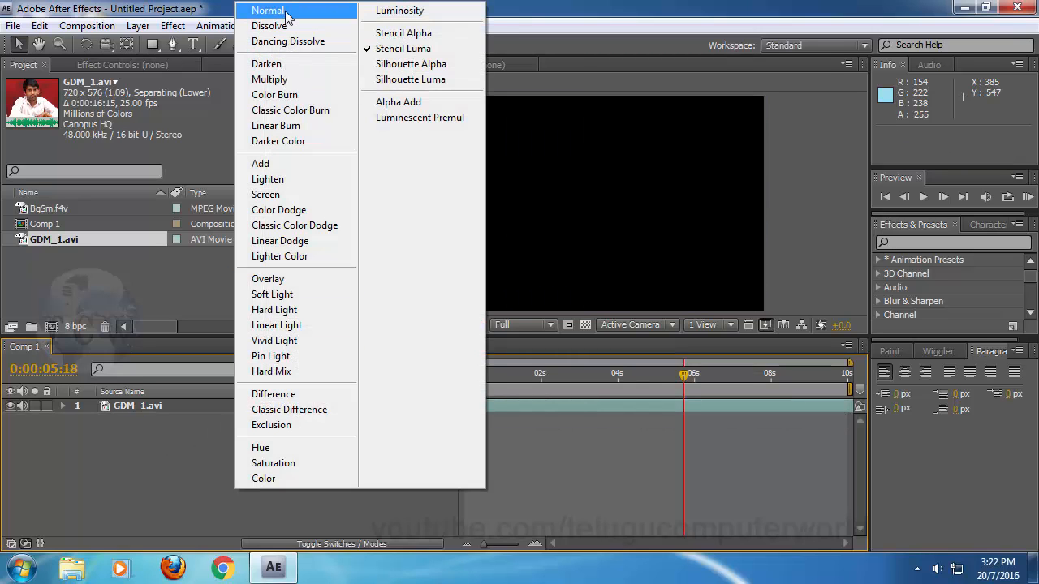
click(268, 10)
- Return the current time to 0:00:00:00 and move GDM_1.avi to about position 535, 288 near the frame's centre
click(482, 375)
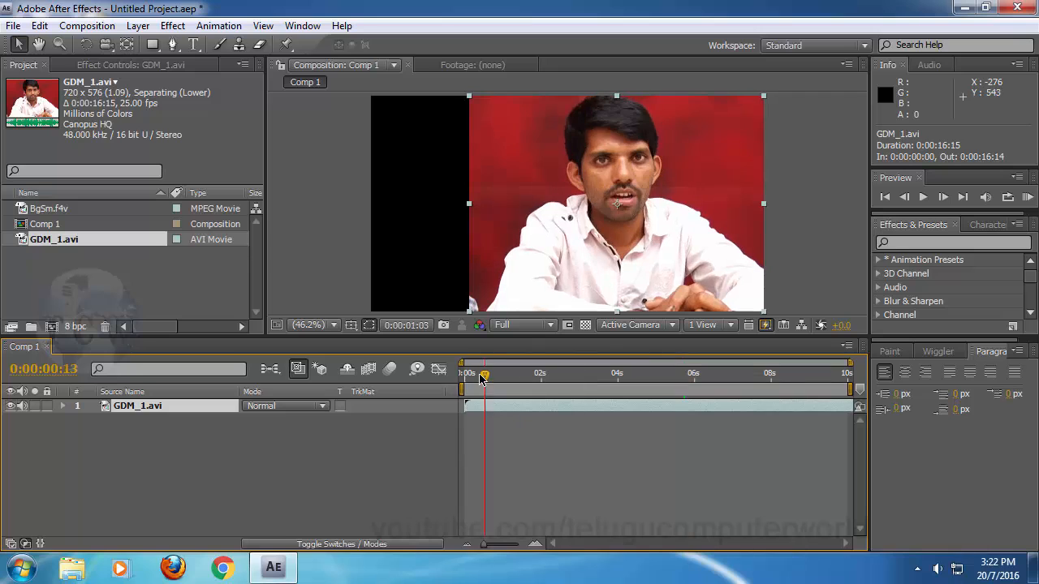
drag(482, 377, 464, 375)
drag(685, 238, 634, 237)
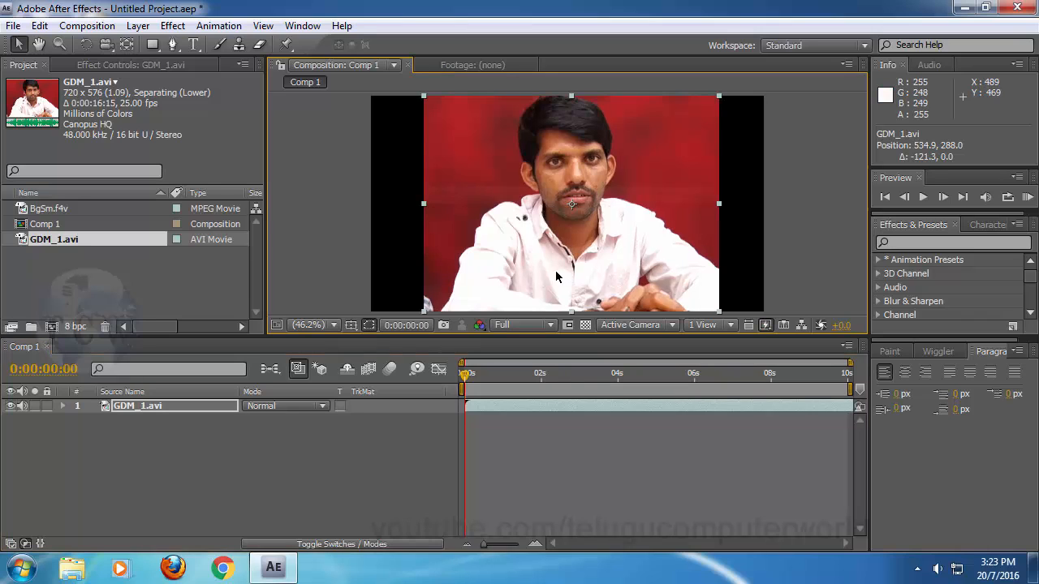
click(146, 482)
click(112, 287)
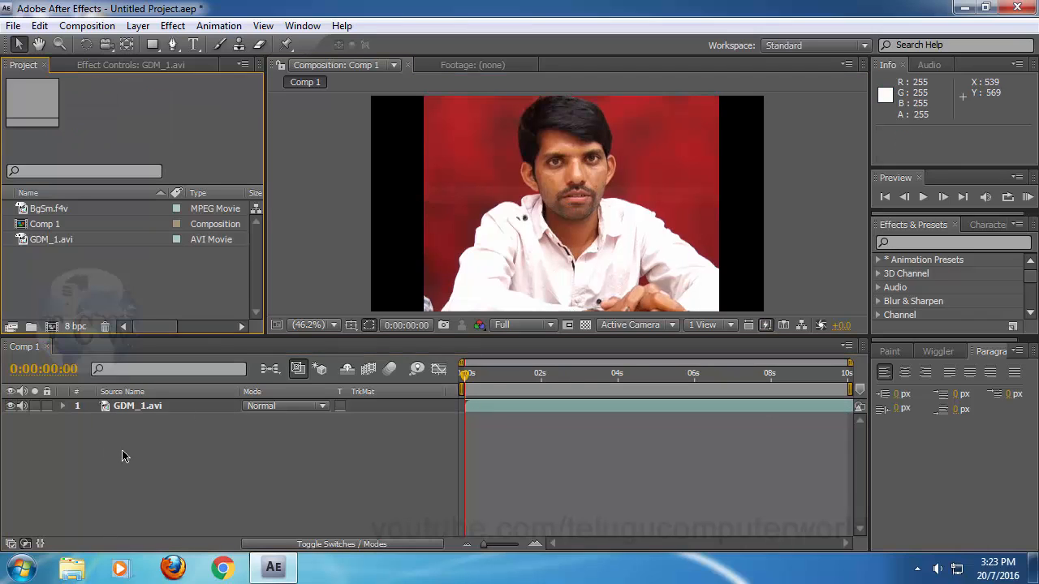
click(129, 456)
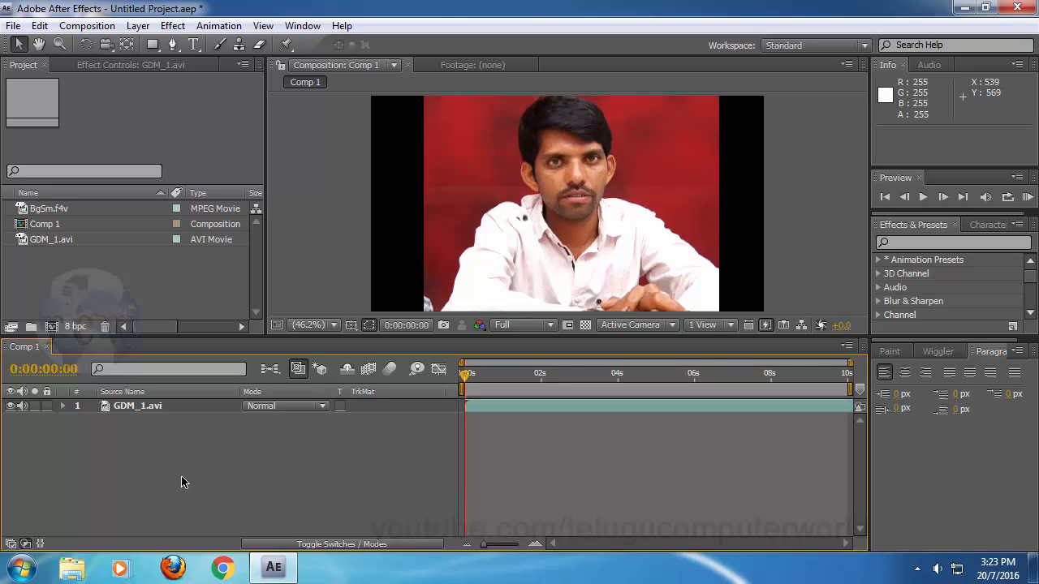
click(136, 413)
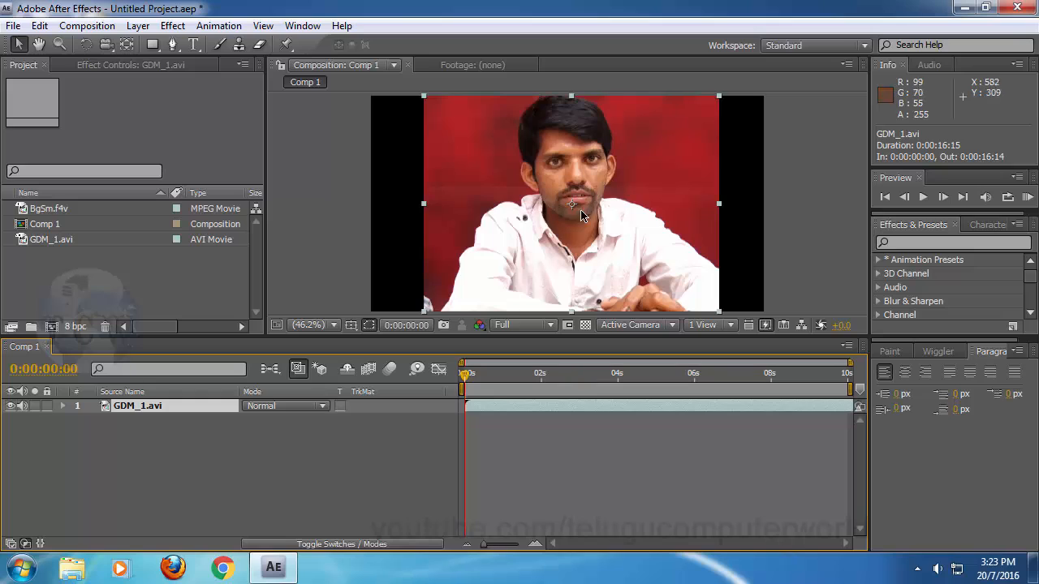
click(127, 505)
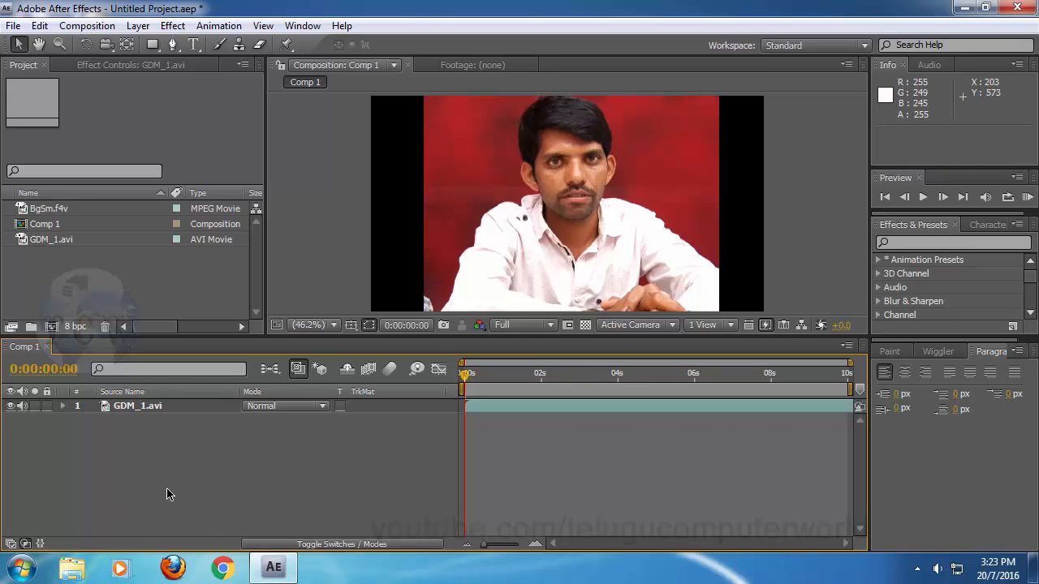
- Create a new solid layer at composition size, 1050 x 576 px, with its color changed to bright green 00FF18
click(138, 29)
mouse_move(174, 49)
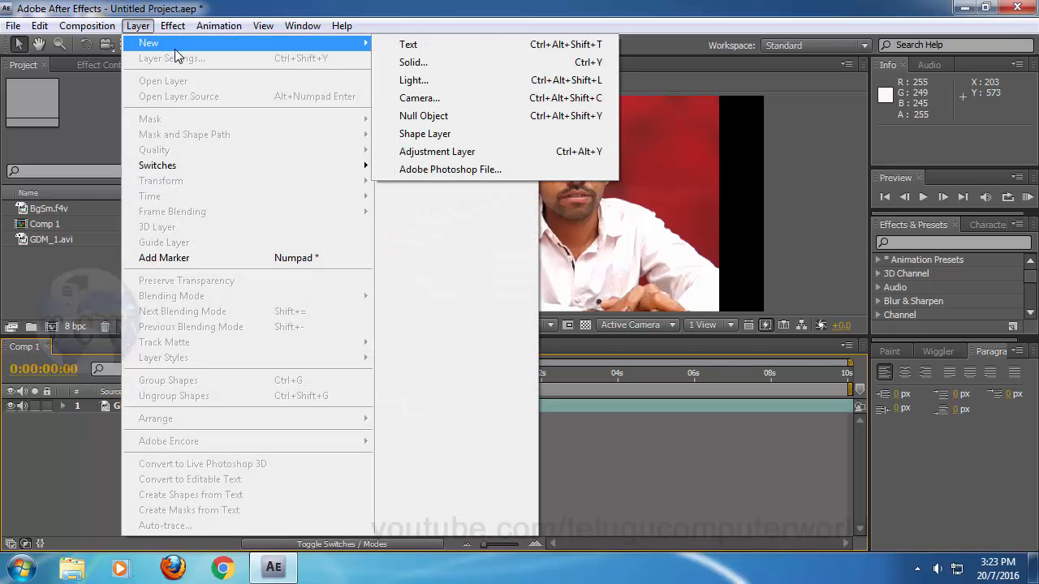
click(424, 65)
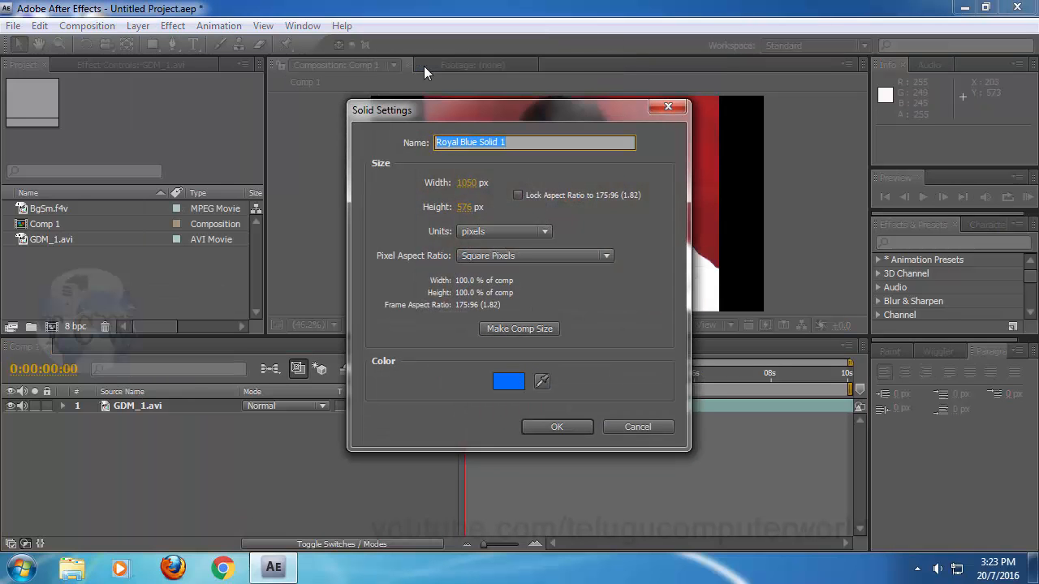
click(504, 382)
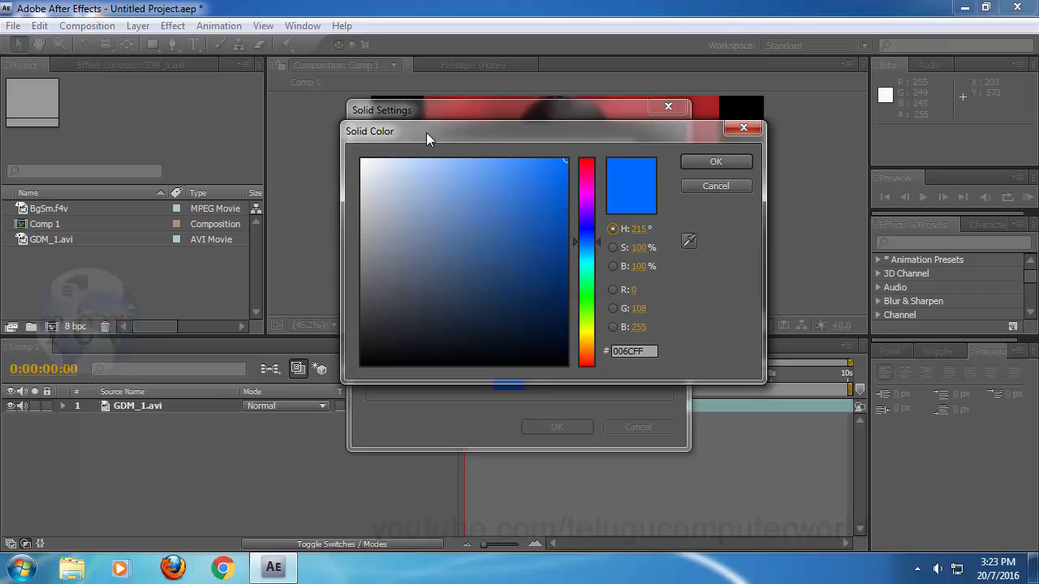
click(744, 128)
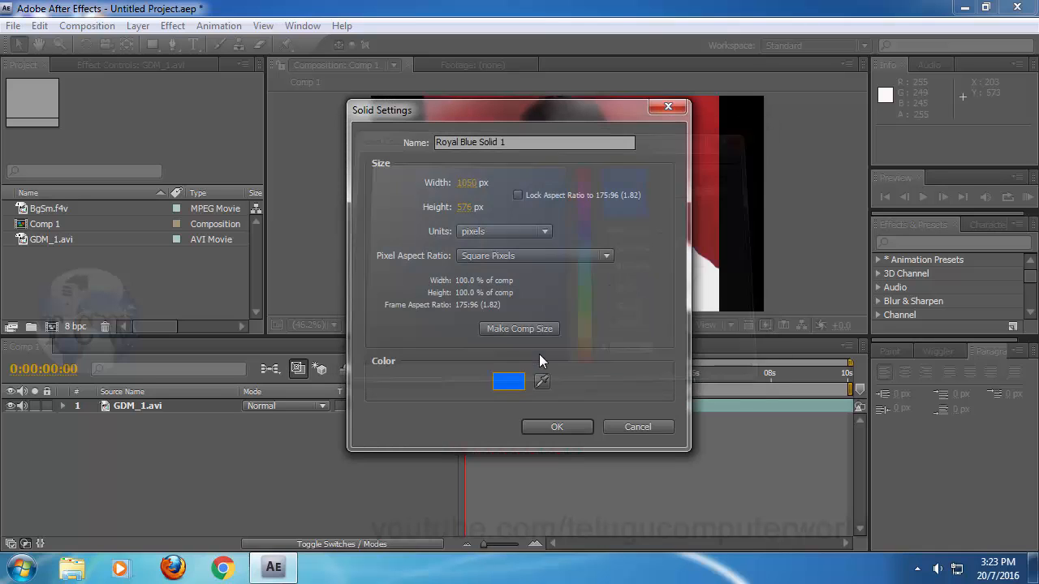
click(512, 385)
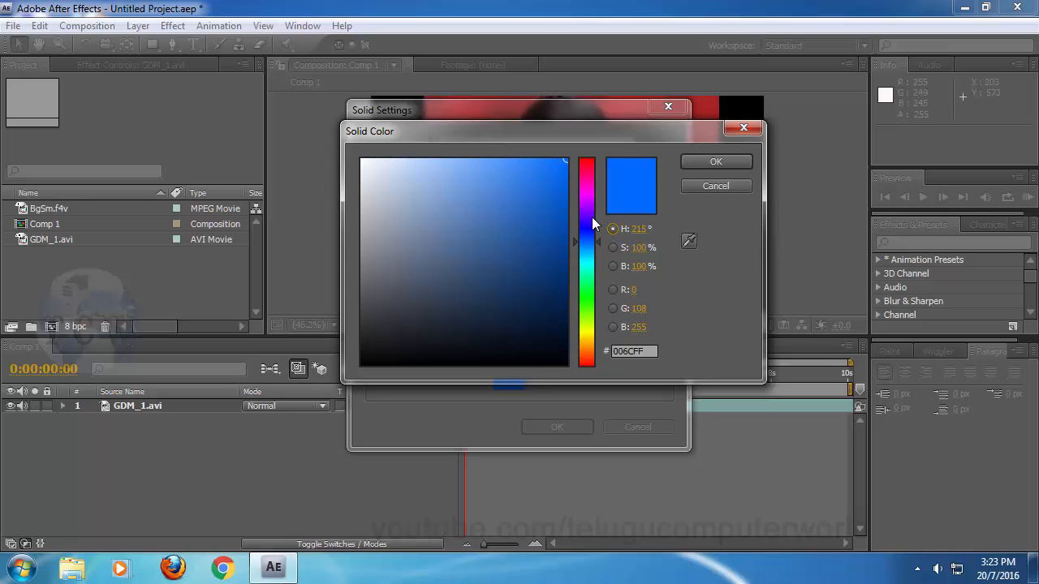
drag(592, 217, 596, 294)
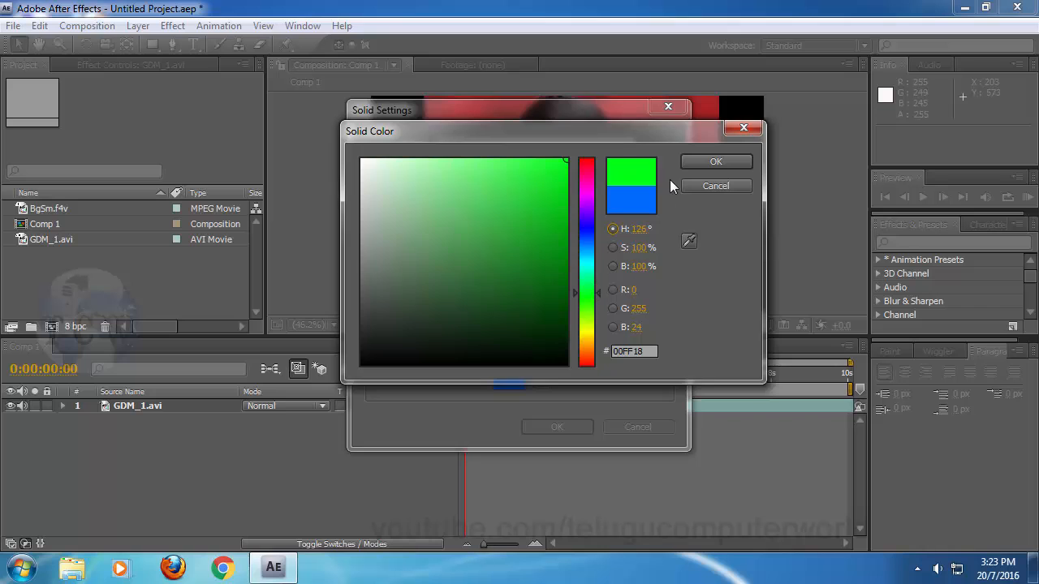
click(700, 162)
click(552, 427)
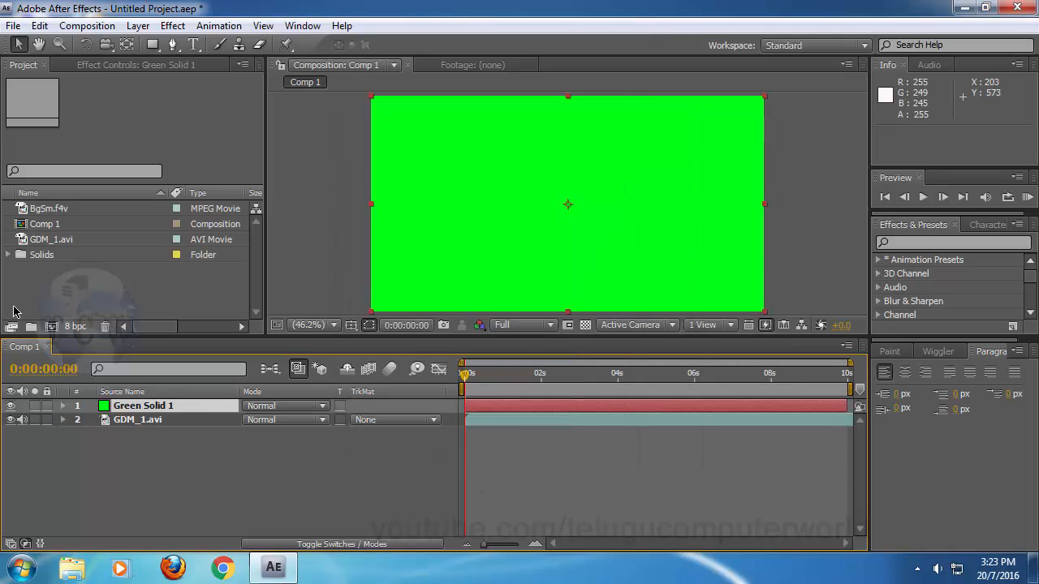
- Select the green solid in the project's Solids folder and move its layer below GDM_1.avi in the layer stack
click(9, 255)
click(44, 271)
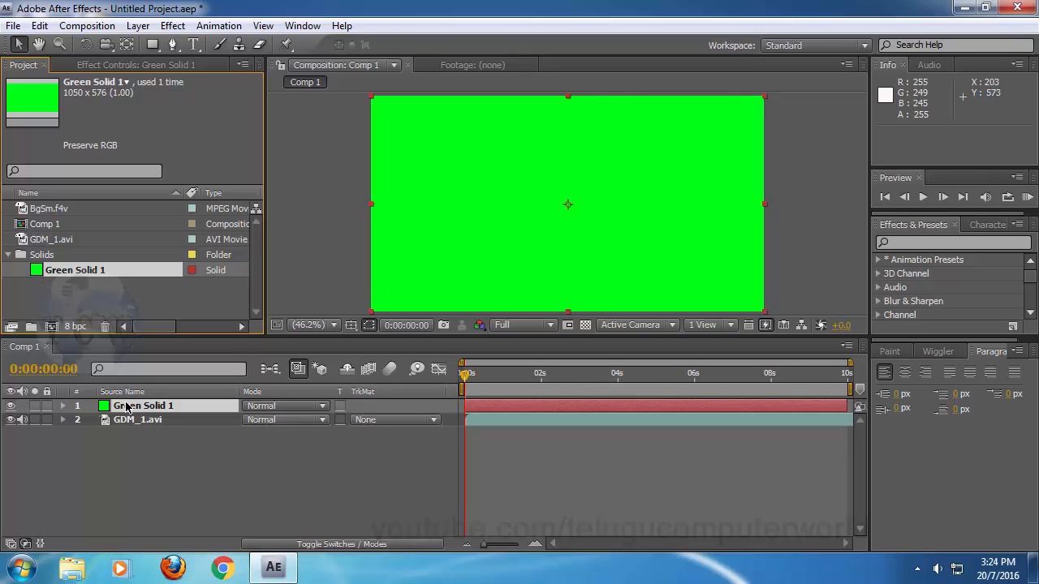
drag(158, 410, 162, 437)
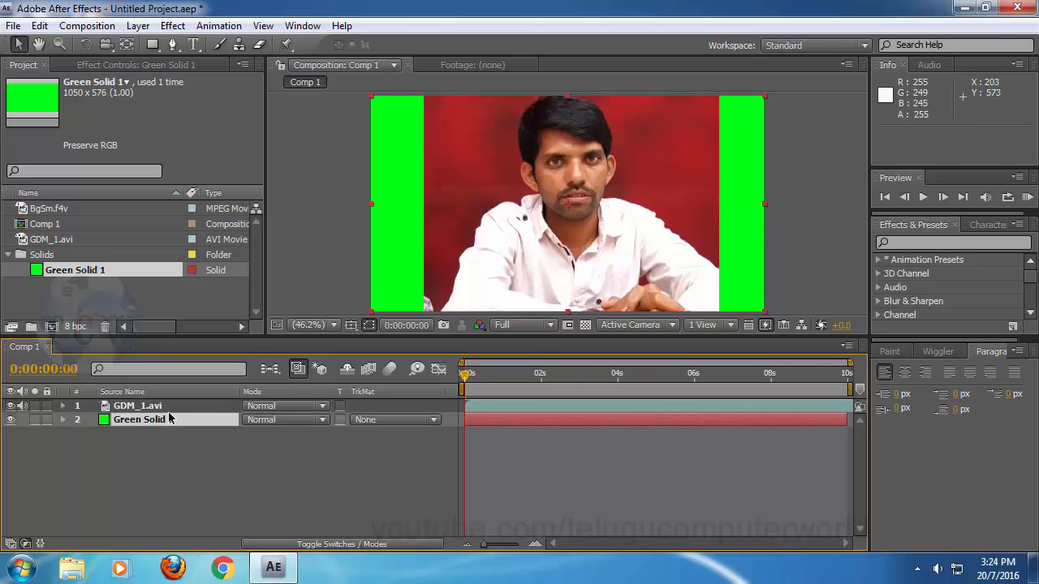
- Try the Hard Mix and Pin Light blending modes on the GDM_1.avi layer over the green solid
click(167, 406)
click(306, 405)
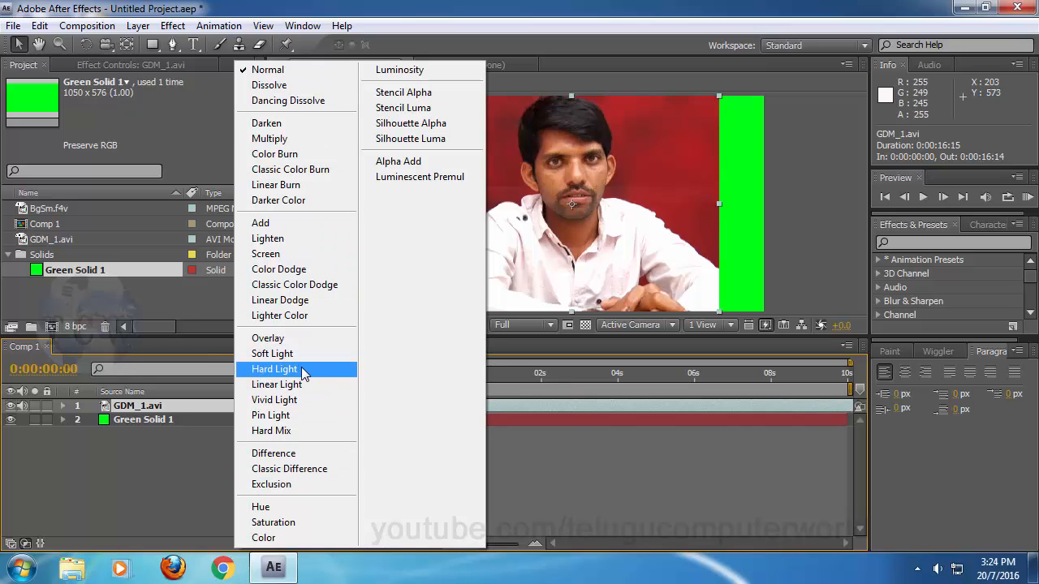
click(302, 431)
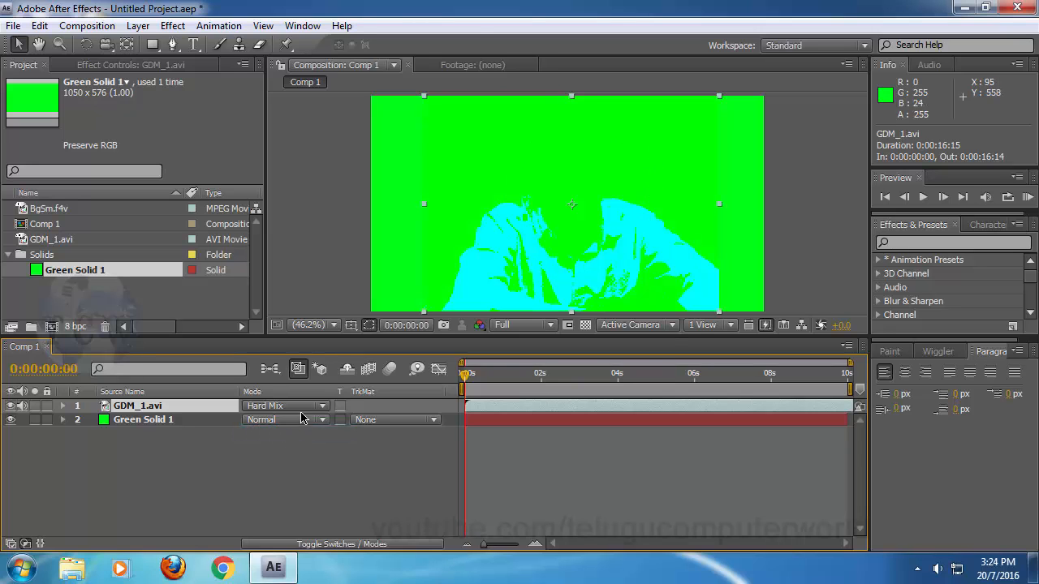
click(303, 405)
click(291, 388)
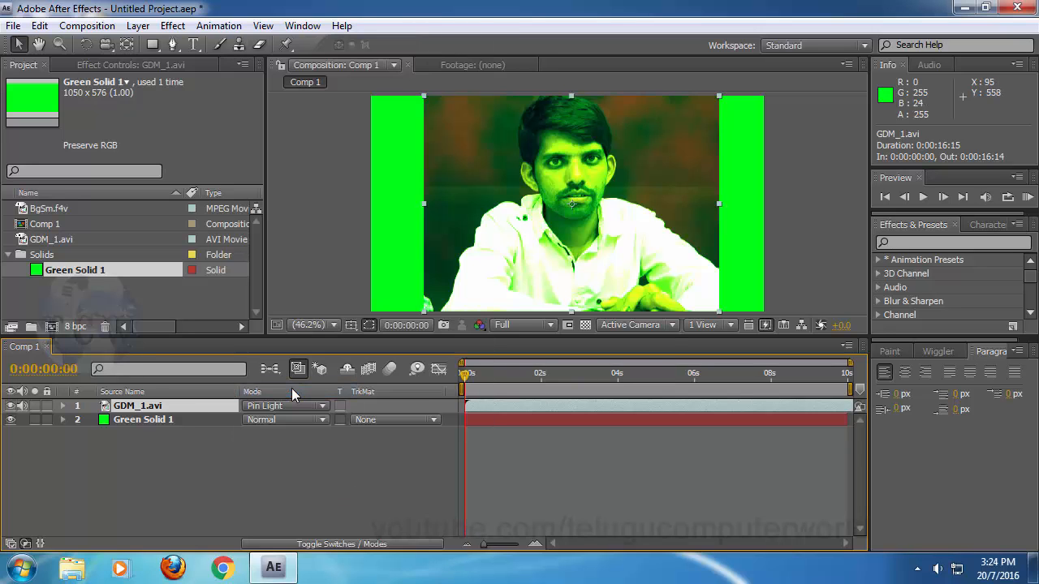
- Try the Vivid Light and Linear Light blending modes on the GDM_1.avi layer
click(297, 407)
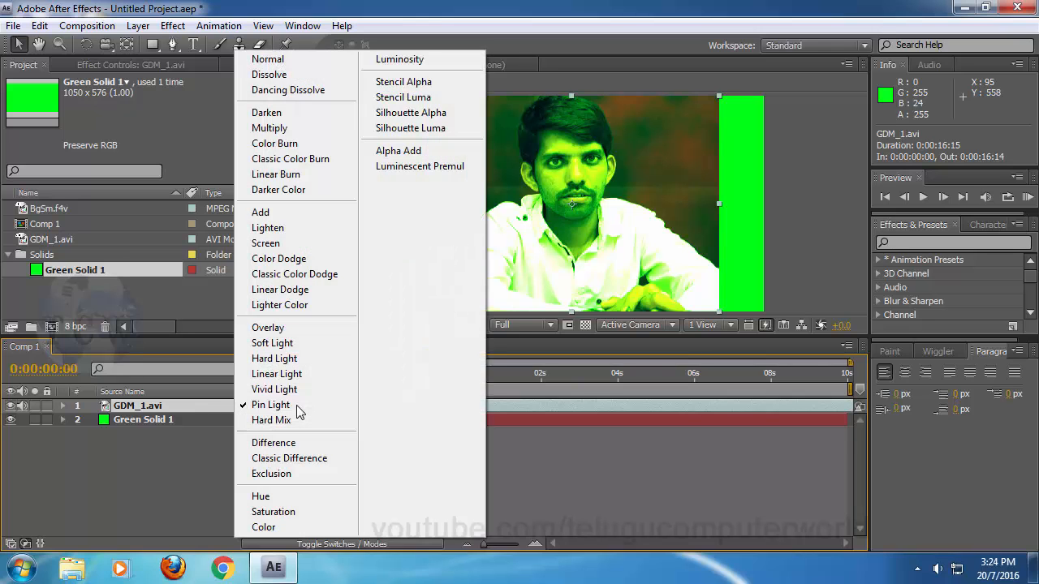
click(301, 389)
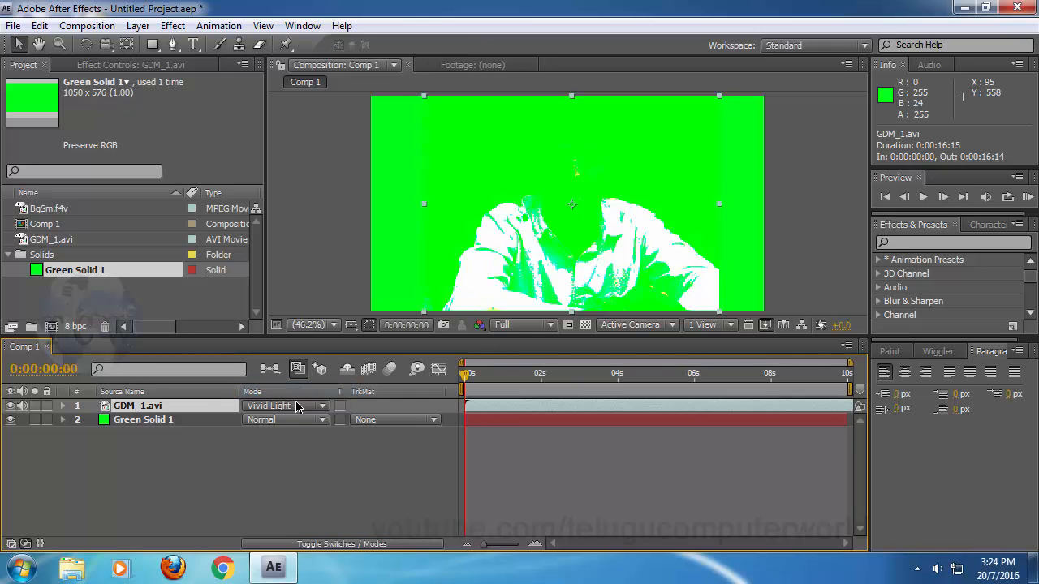
click(296, 406)
click(296, 393)
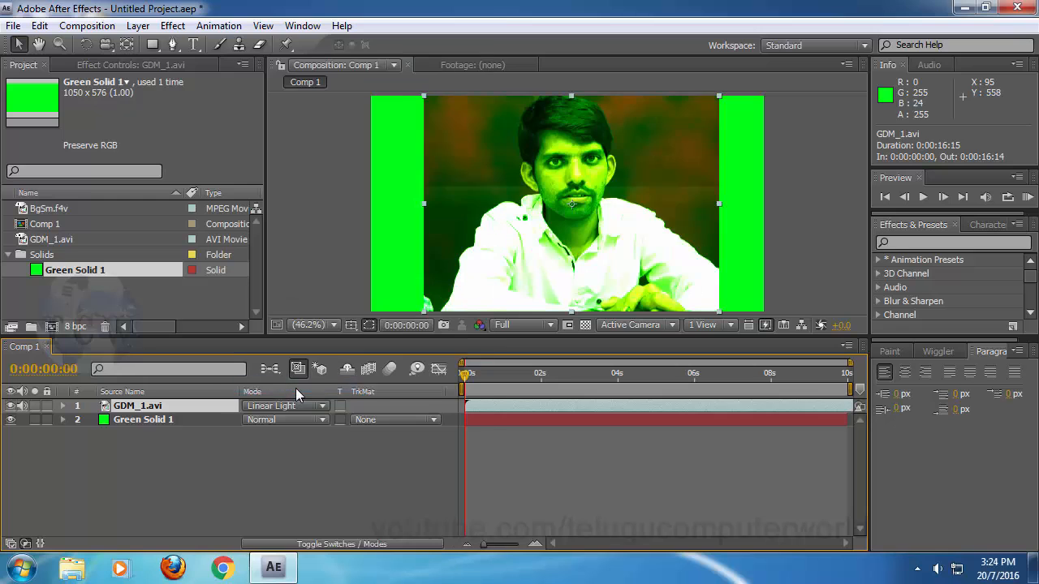
- Try the Hard Light and Soft Light blending modes on the GDM_1.avi layer
click(295, 405)
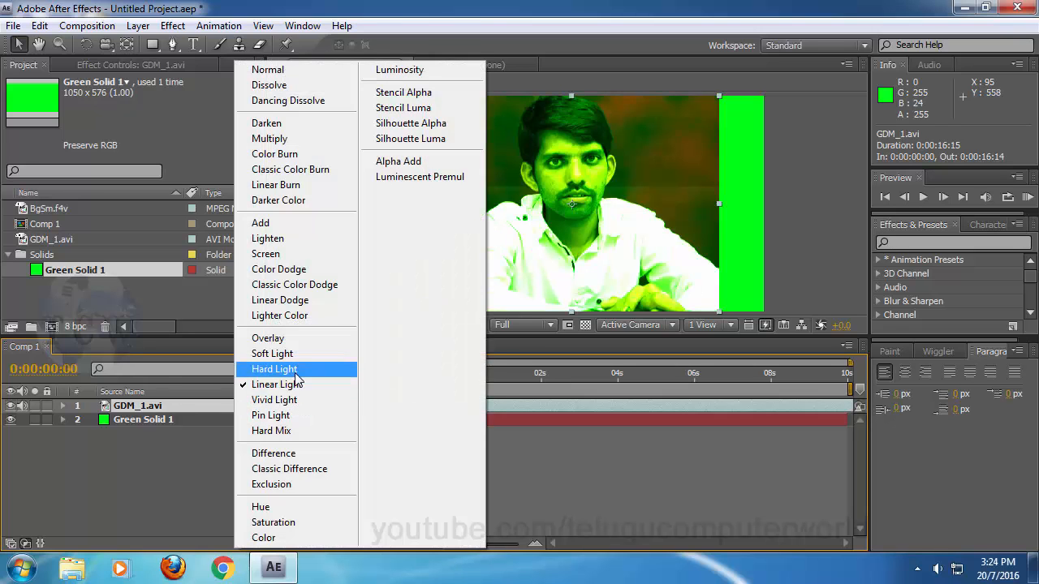
click(297, 371)
click(293, 407)
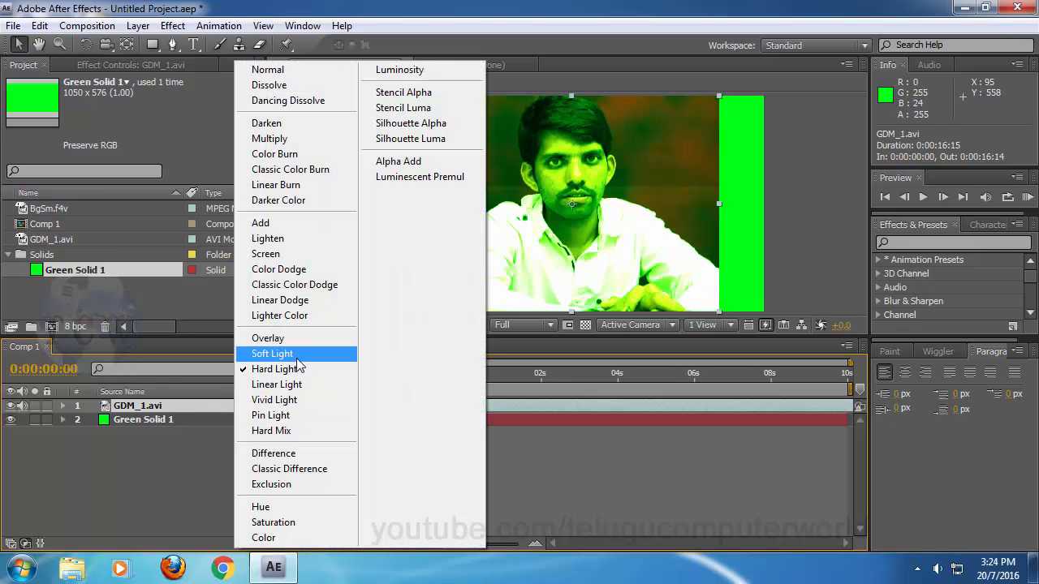
click(276, 353)
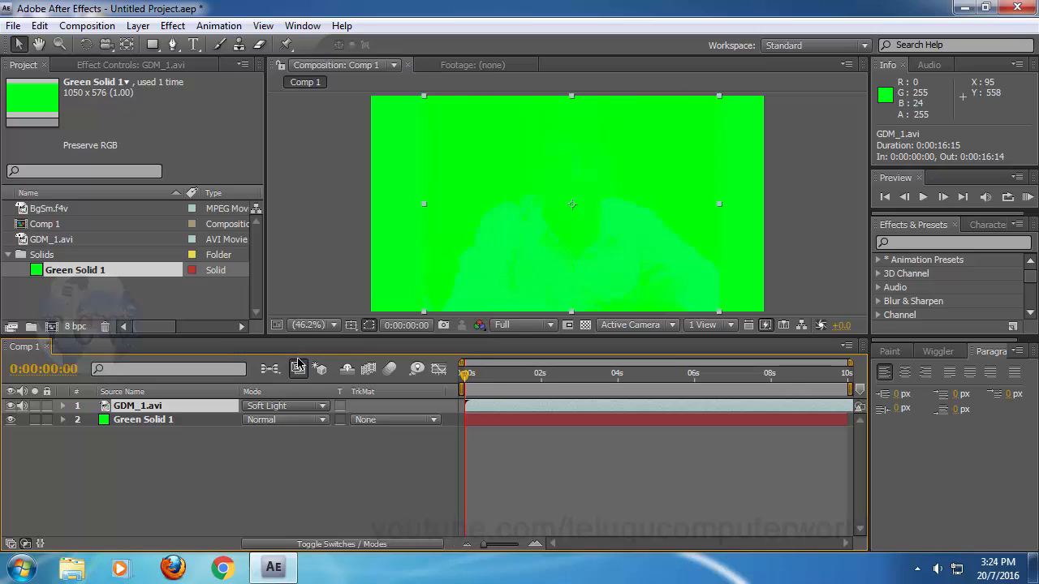
- Try the Color Burn and Multiply blending modes on the GDM_1.avi layer
click(298, 408)
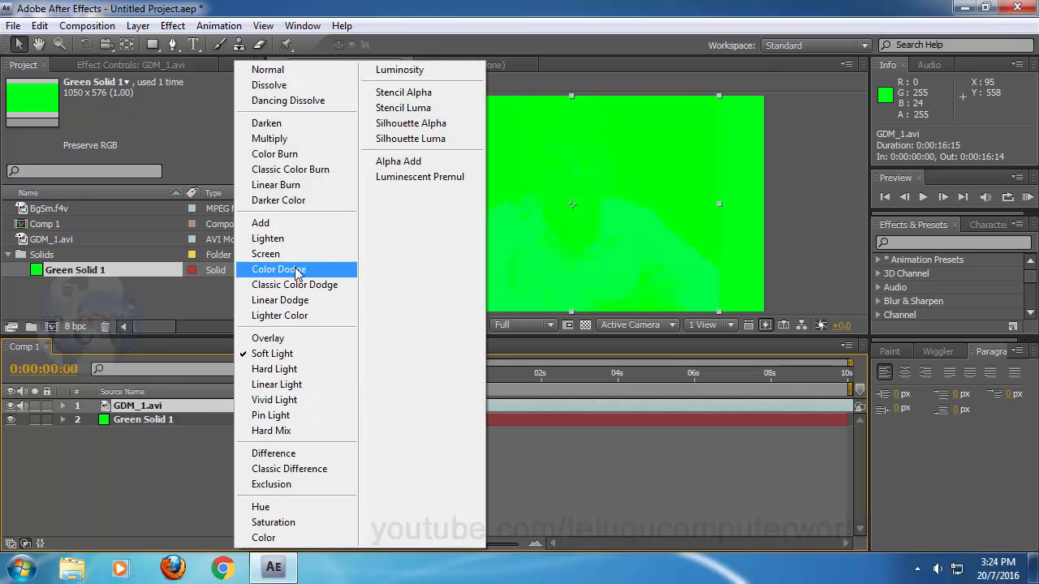
click(302, 153)
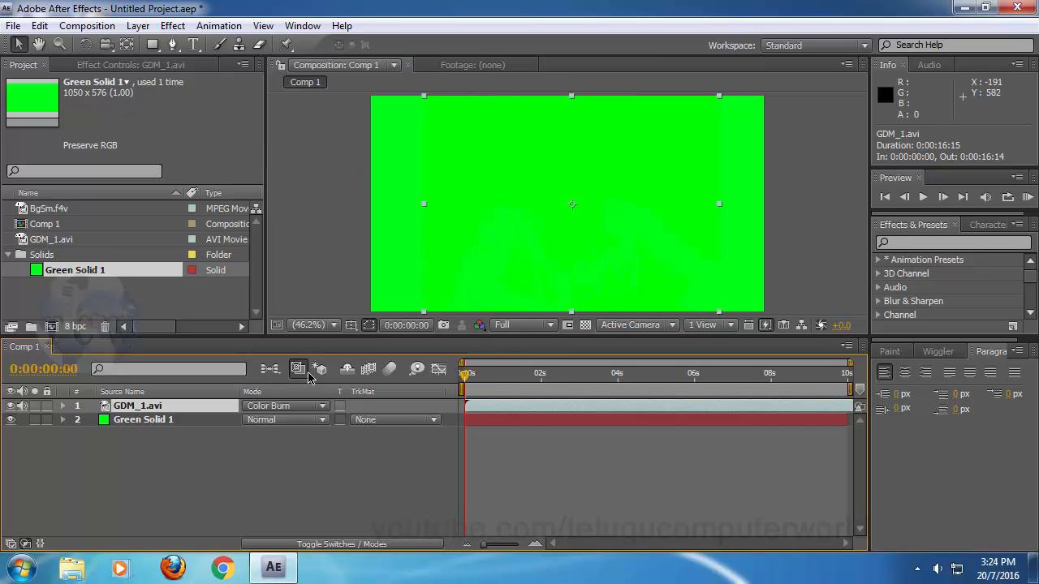
click(307, 405)
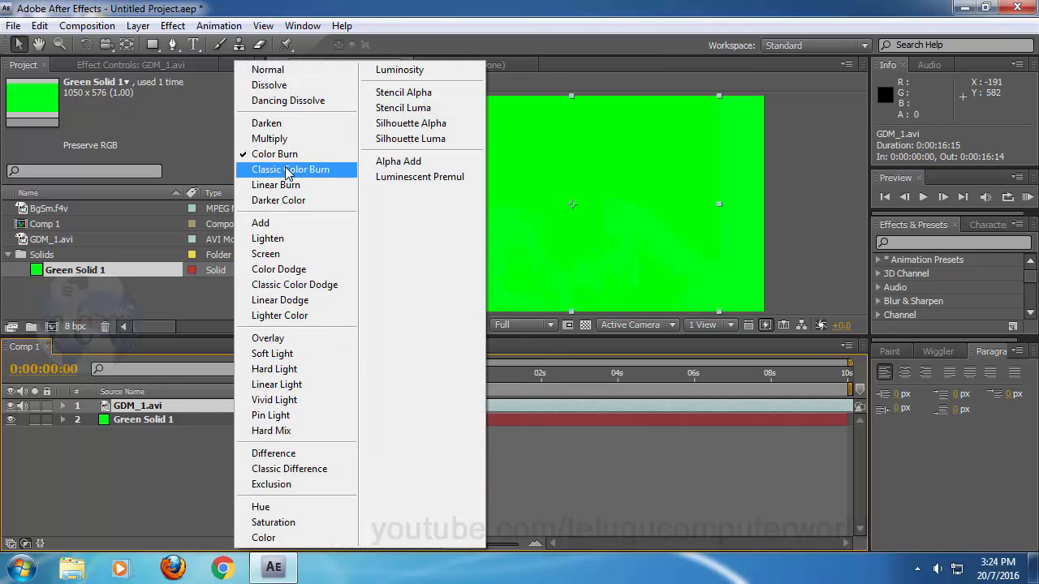
click(276, 139)
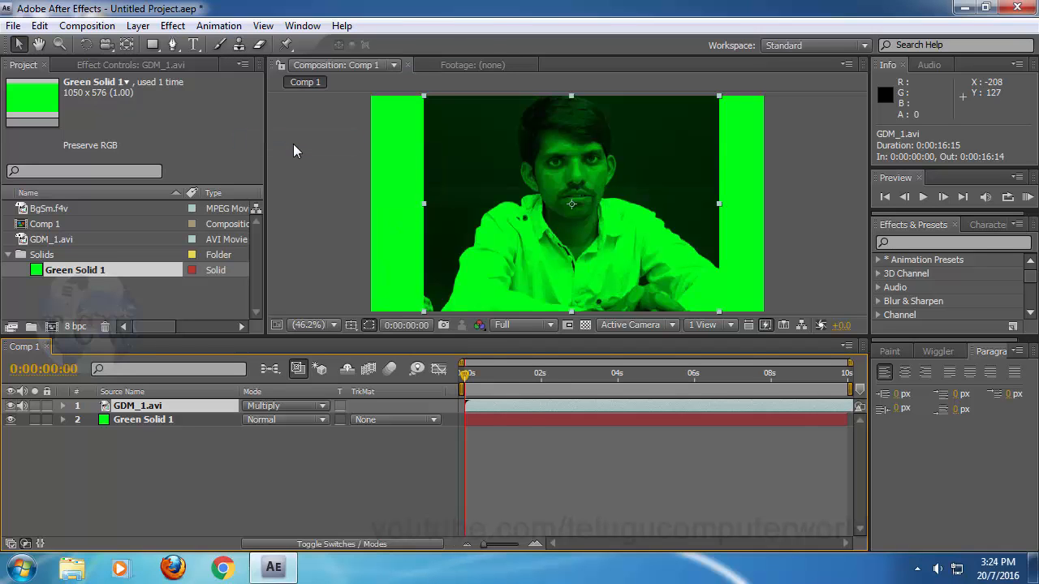
- Try the Stencil Luma and Classic Color Burn blending modes on the GDM_1.avi layer
click(315, 409)
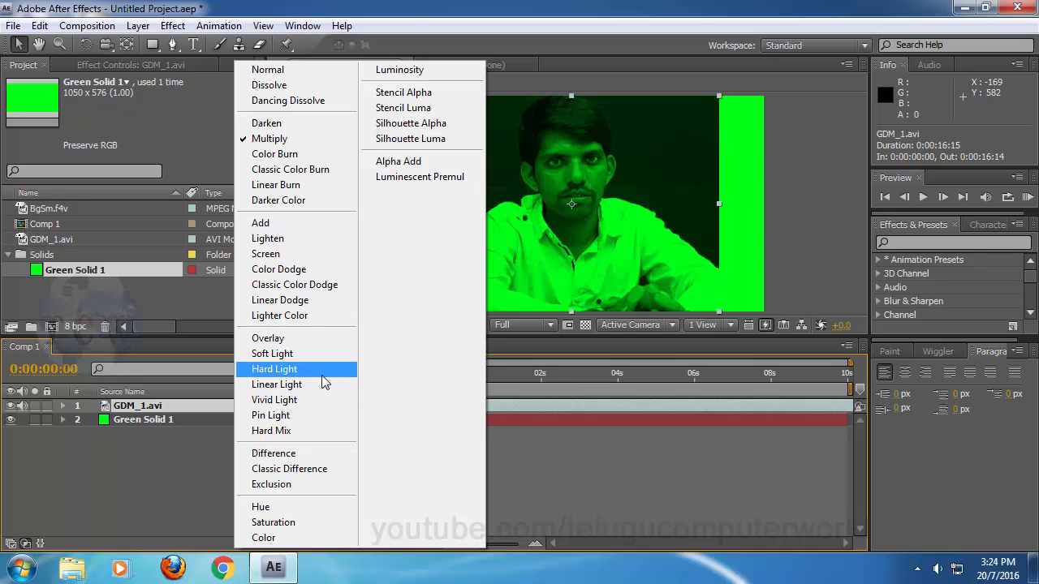
click(411, 107)
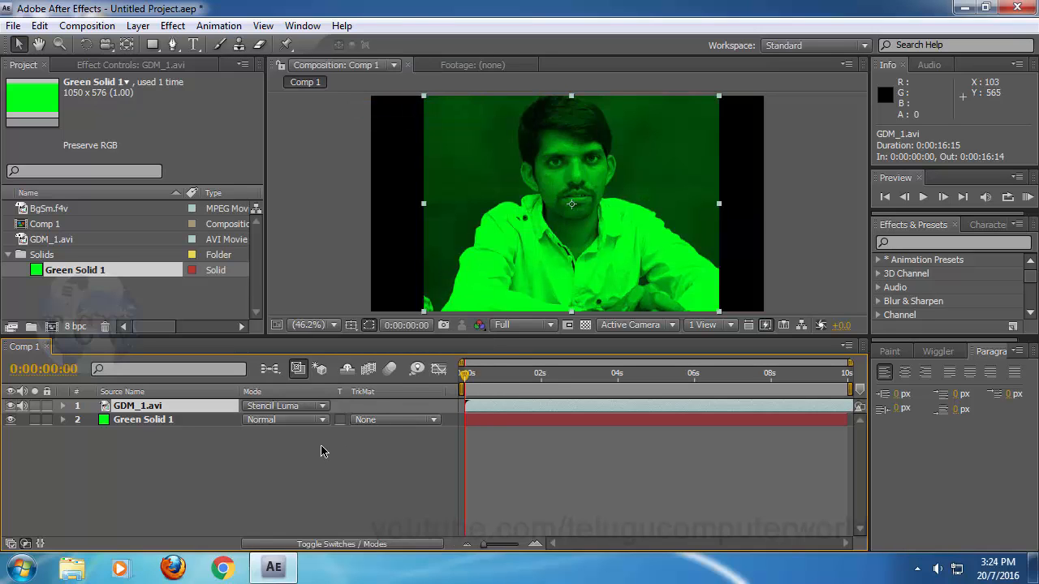
click(313, 411)
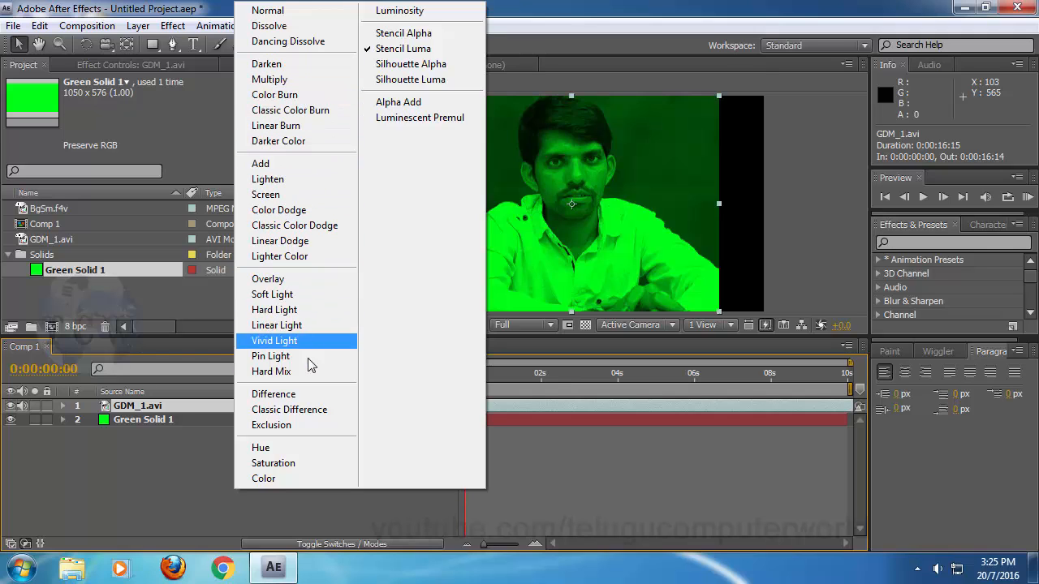
click(290, 110)
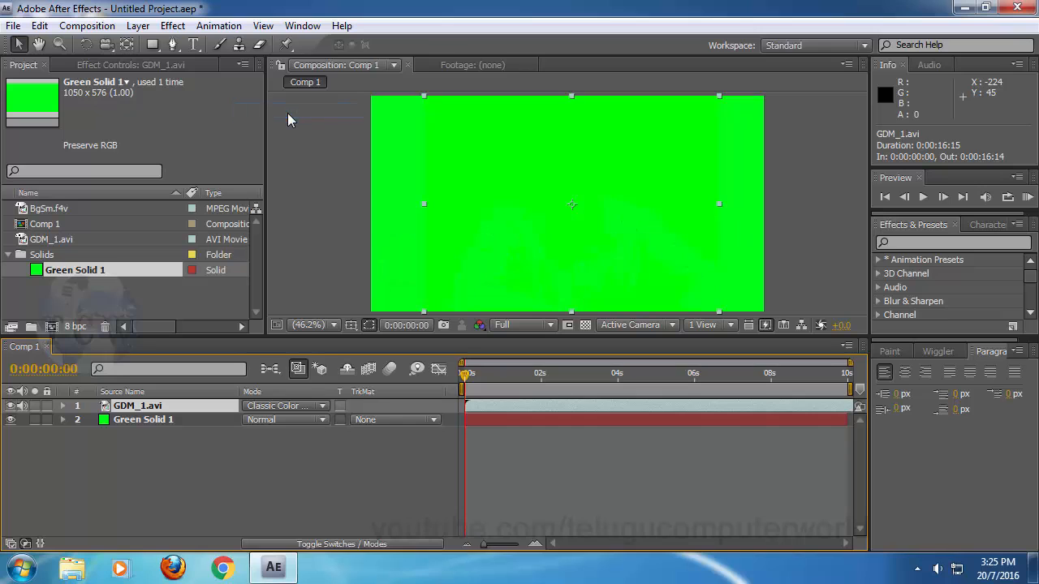
- Try the Soft Light blending mode on the GDM_1.avi layer again
click(301, 406)
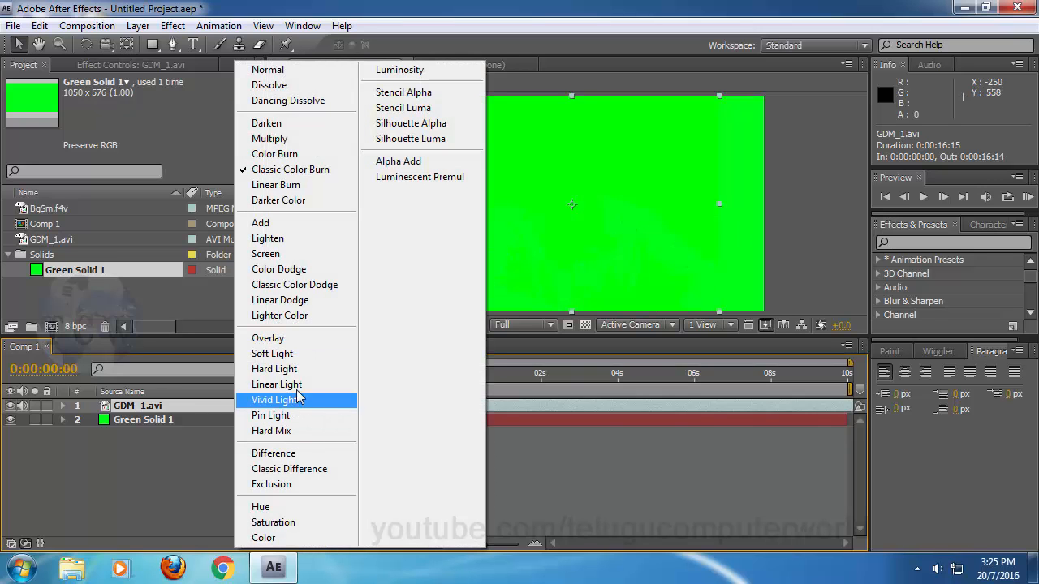
click(307, 355)
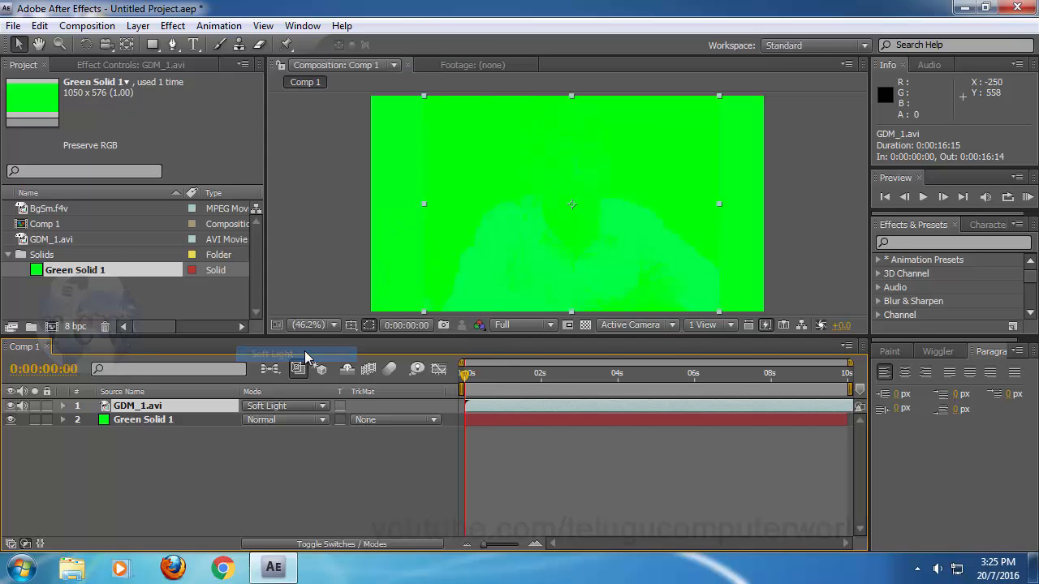
click(301, 406)
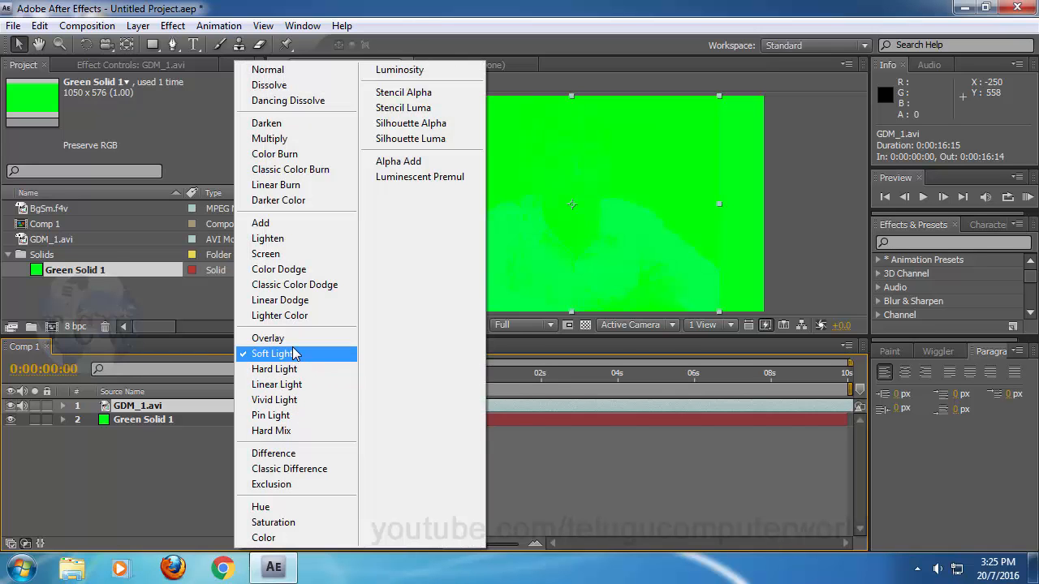
click(294, 355)
- Set the green solid layer's blending mode to Overlay and the GDM_1.avi layer's blending mode to Pin Light
click(289, 419)
click(286, 353)
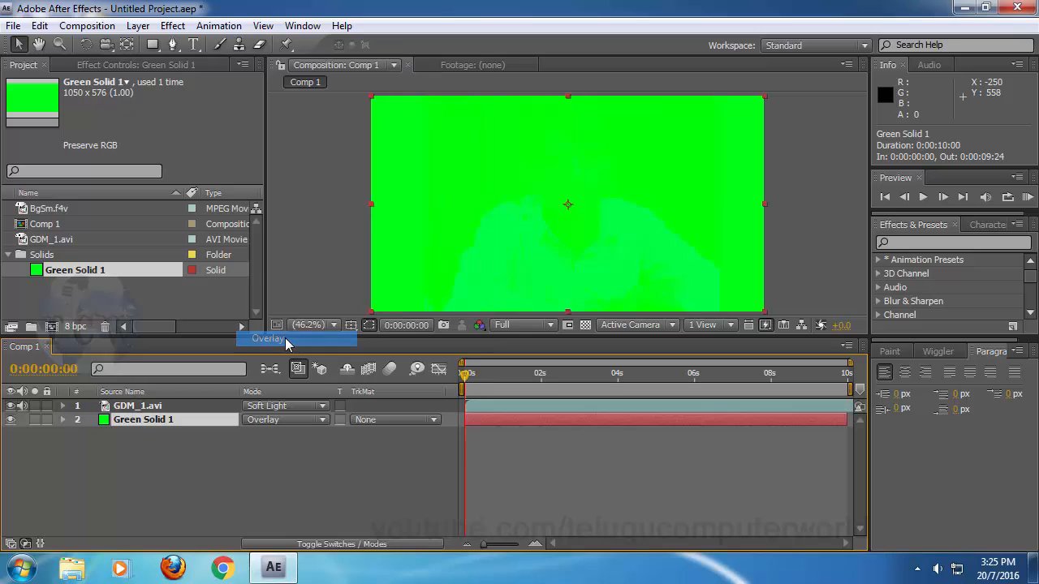
click(289, 419)
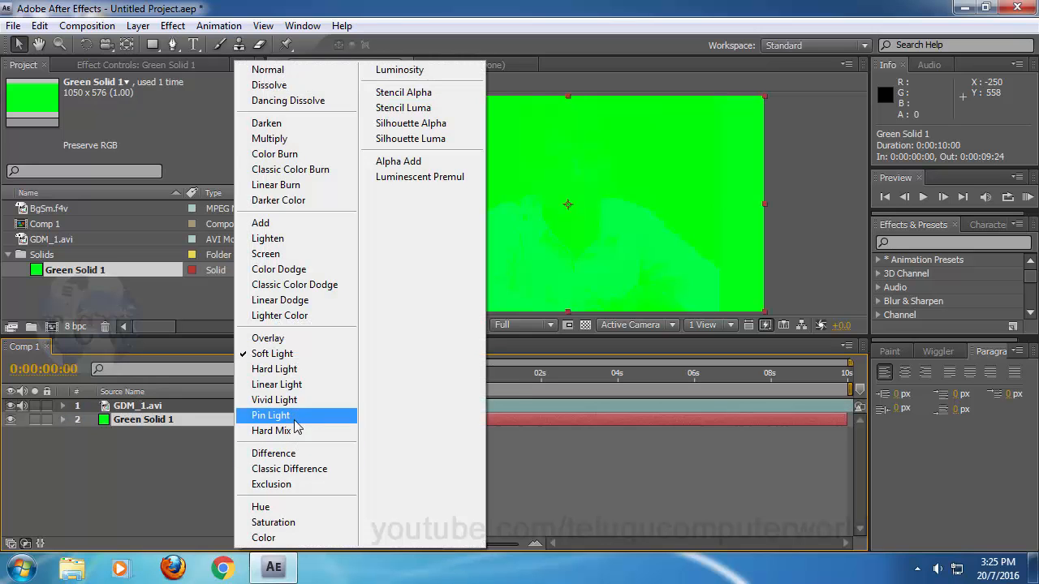
click(296, 416)
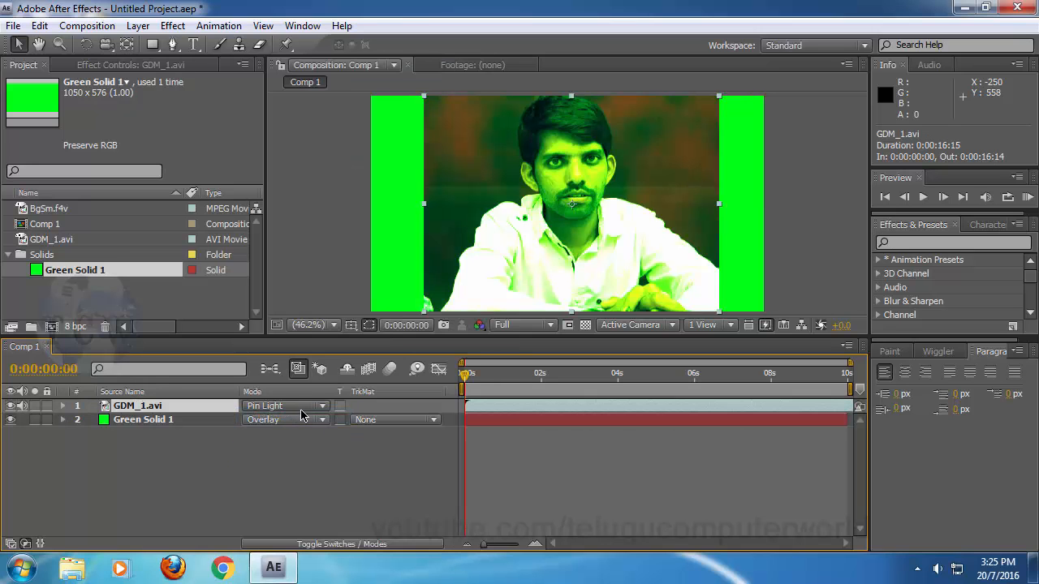
- Try the Hard Mix blending mode on the GDM_1.avi layer, then set it to Linear Light
click(300, 407)
click(298, 420)
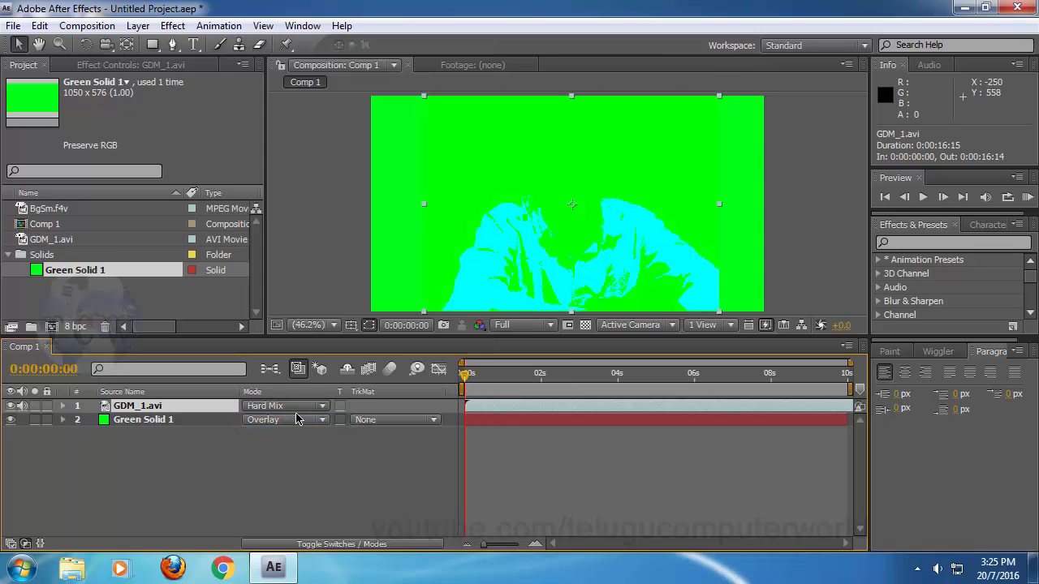
click(305, 407)
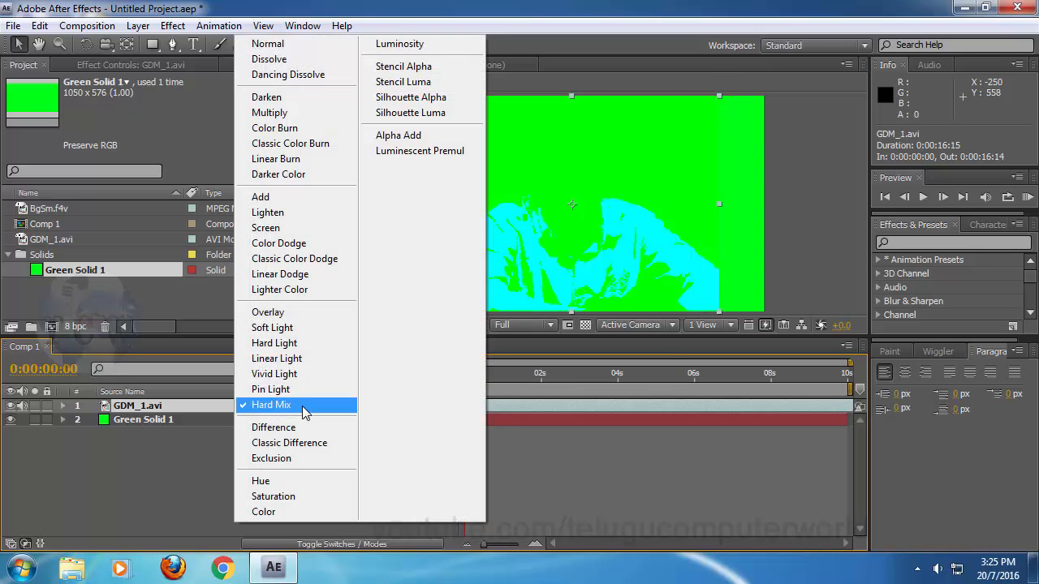
click(305, 358)
click(384, 443)
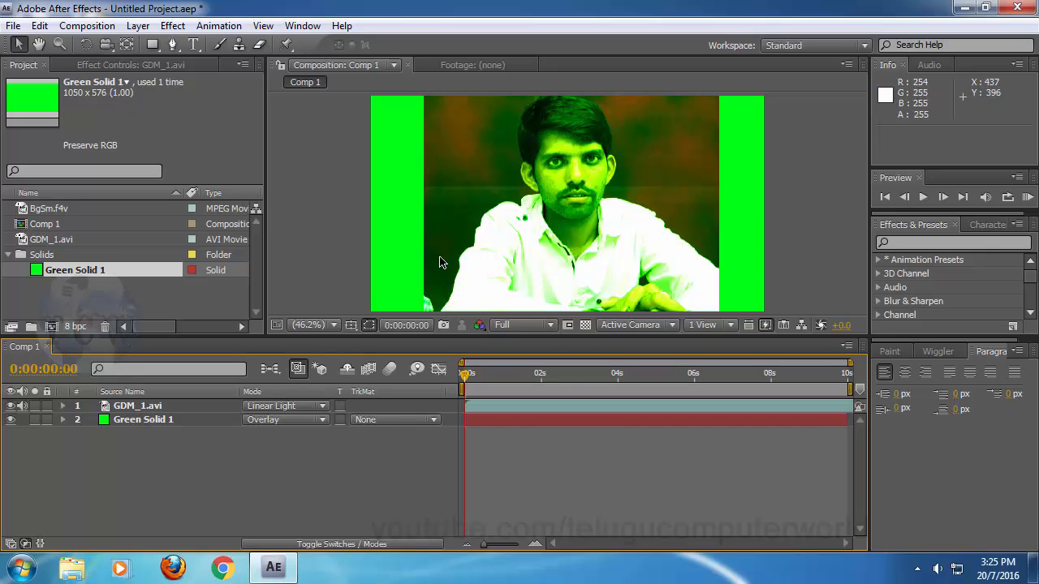
right_click(62, 301)
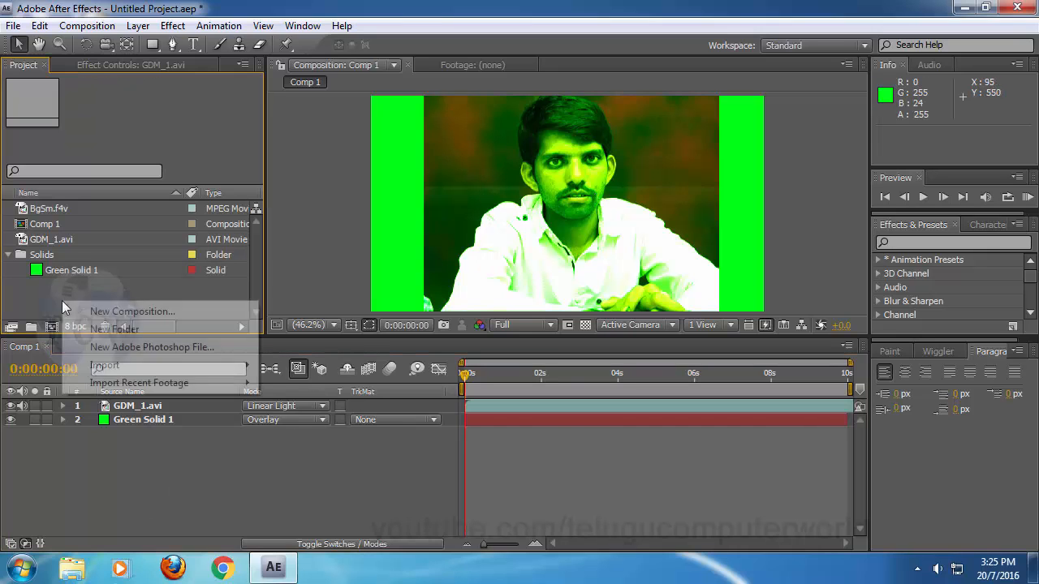
click(53, 293)
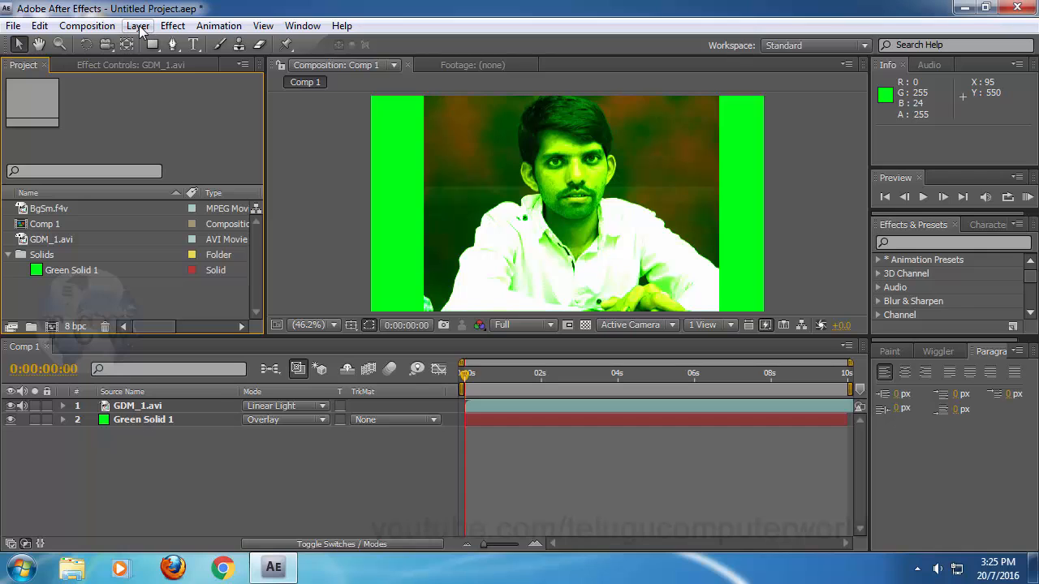
click(138, 26)
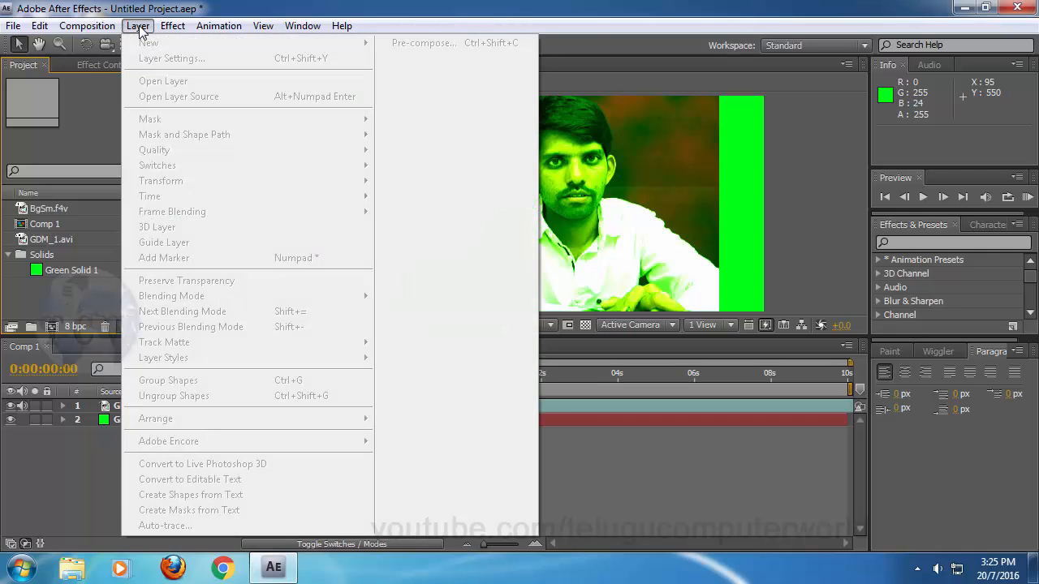
click(53, 467)
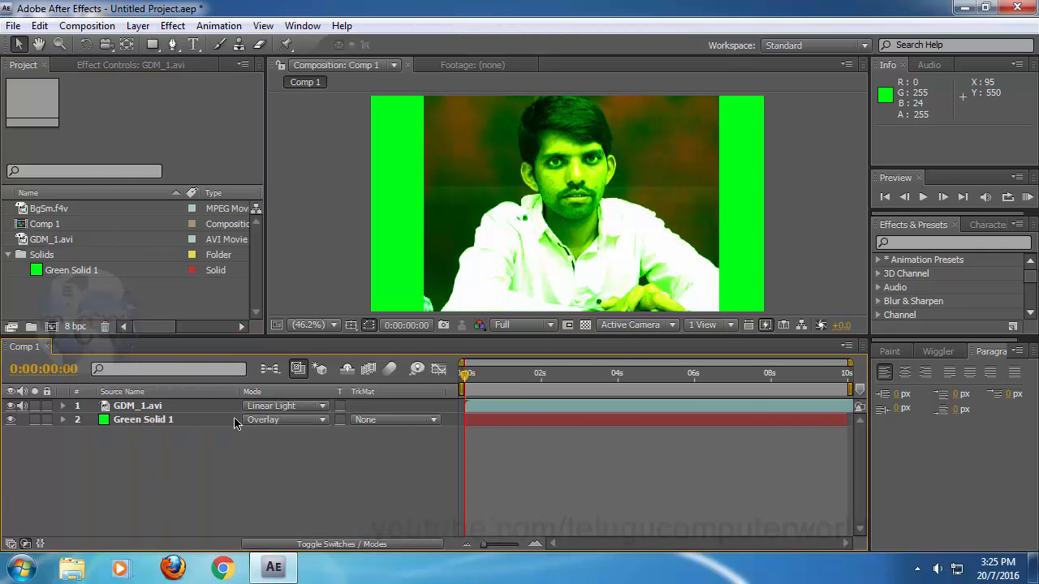
click(139, 27)
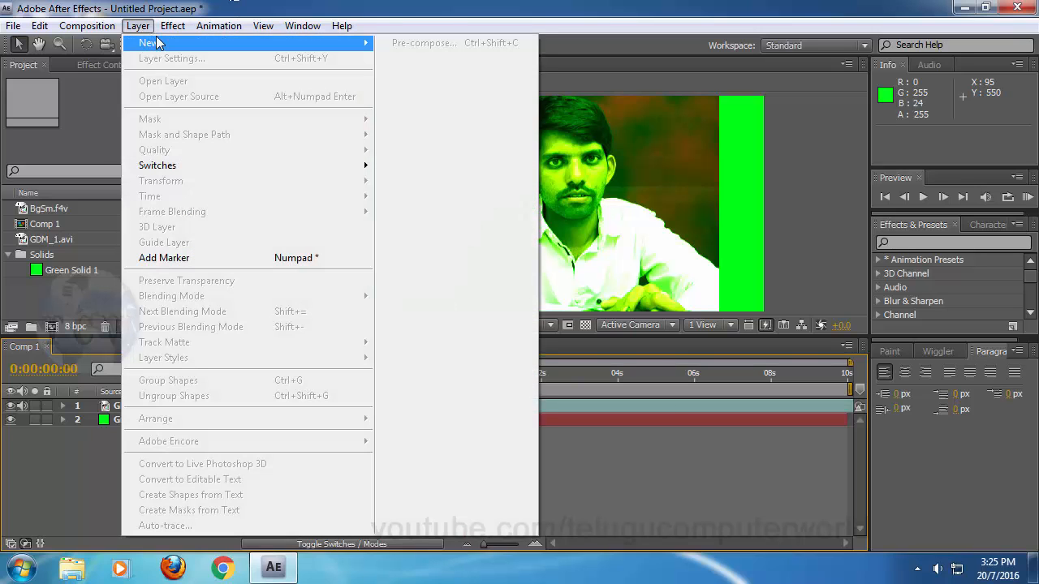
click(61, 288)
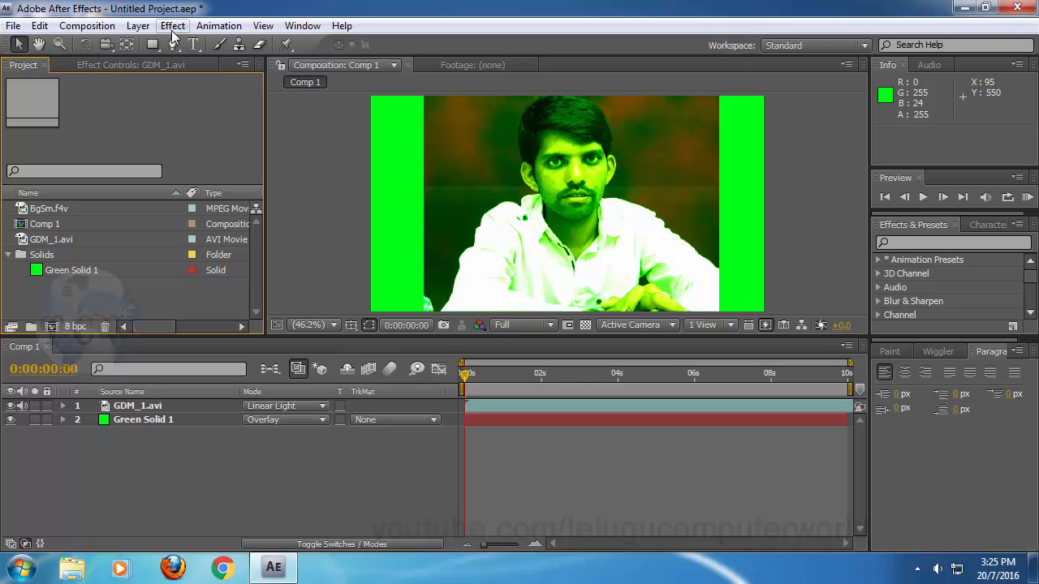
click(140, 26)
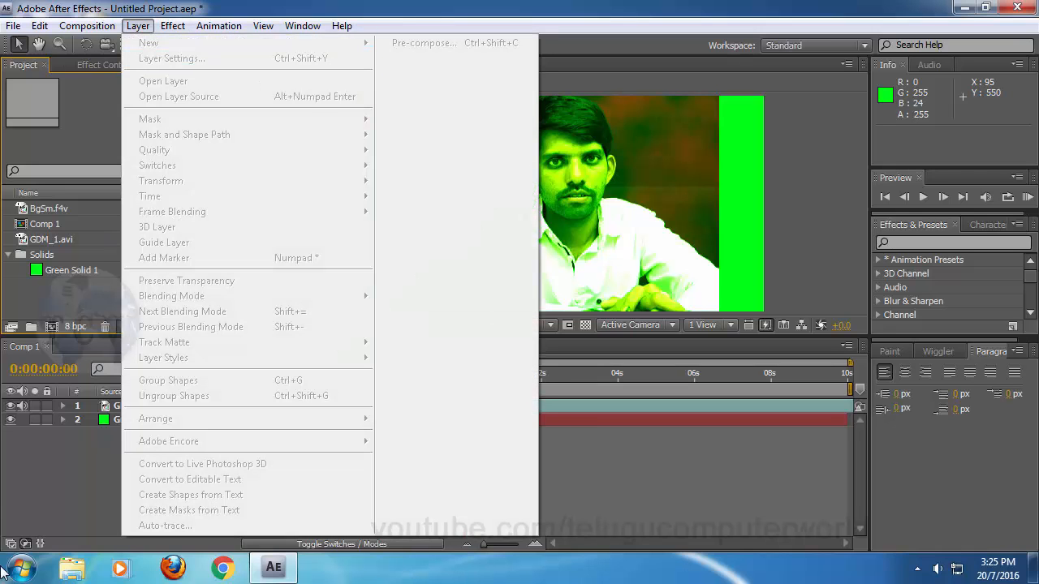
- Create a new royal blue solid layer of 1050 x 576 px in Comp 1
click(45, 485)
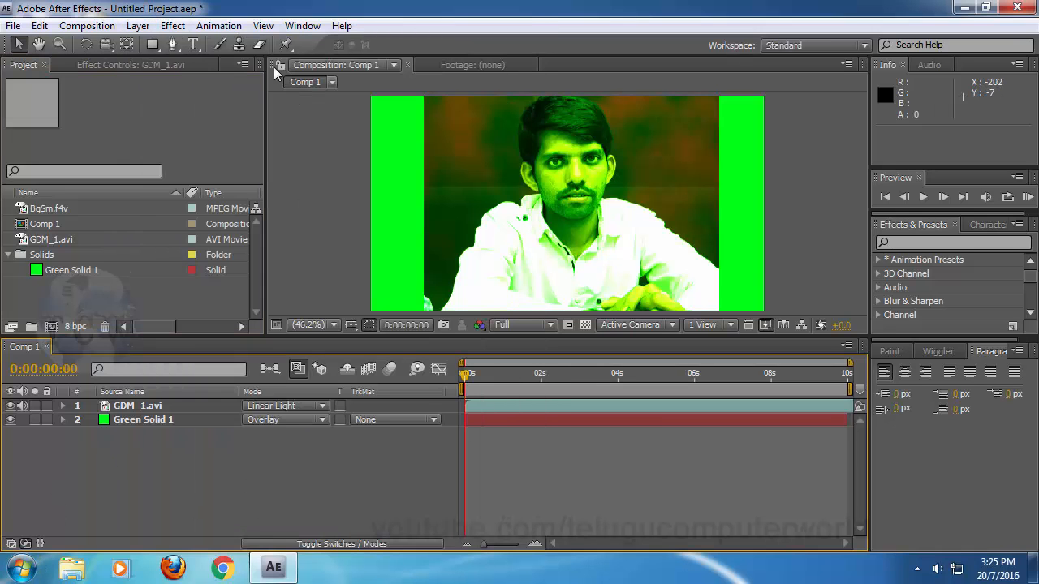
click(138, 26)
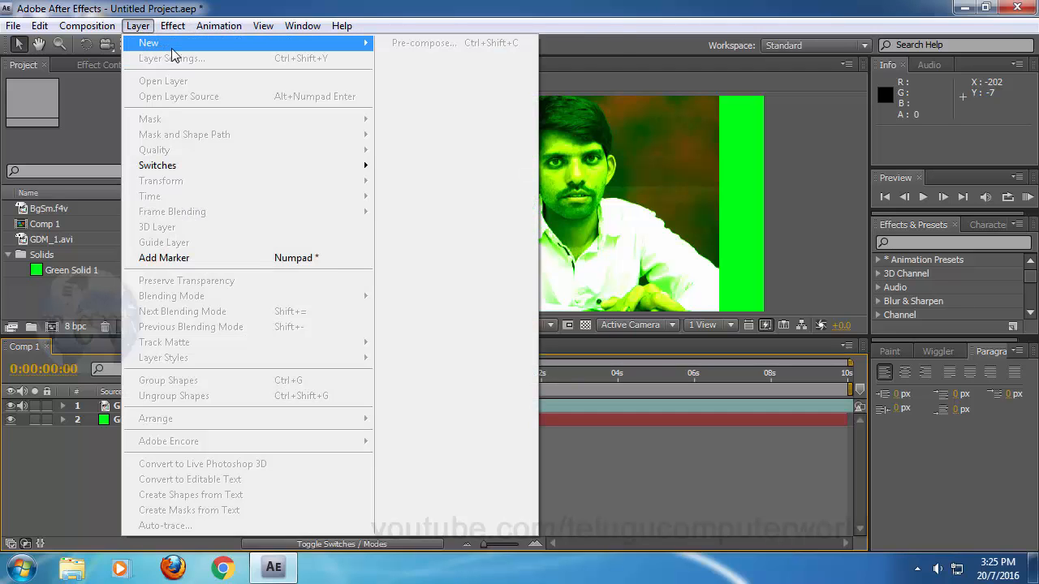
mouse_move(167, 45)
click(447, 65)
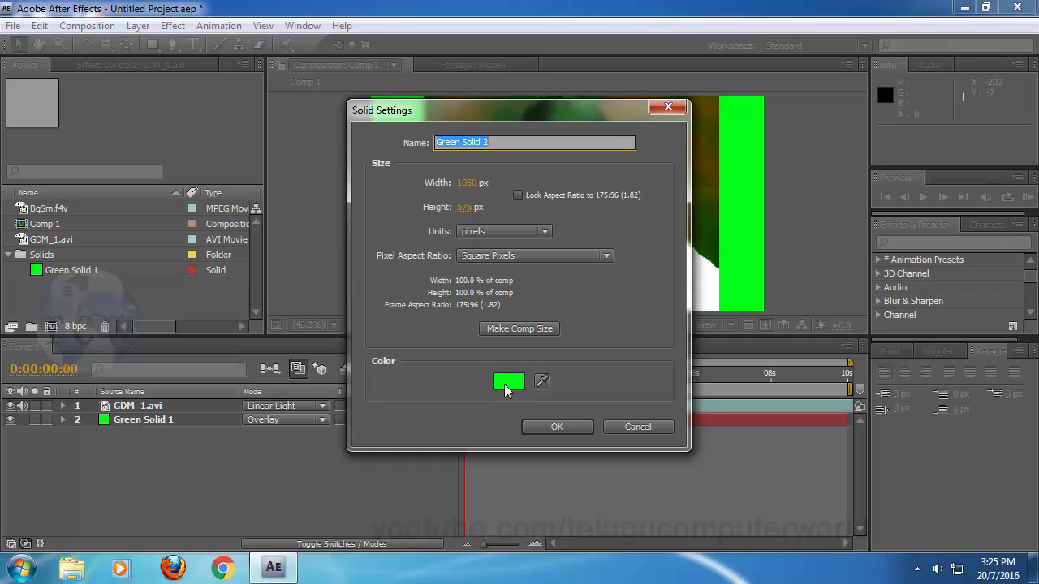
click(507, 388)
drag(586, 249, 588, 249)
click(700, 163)
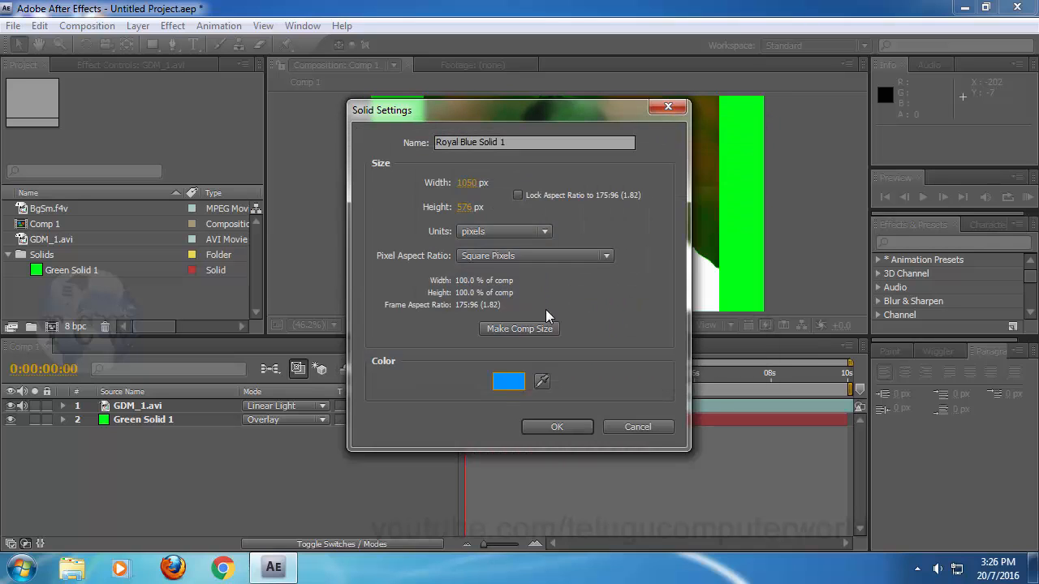
click(554, 428)
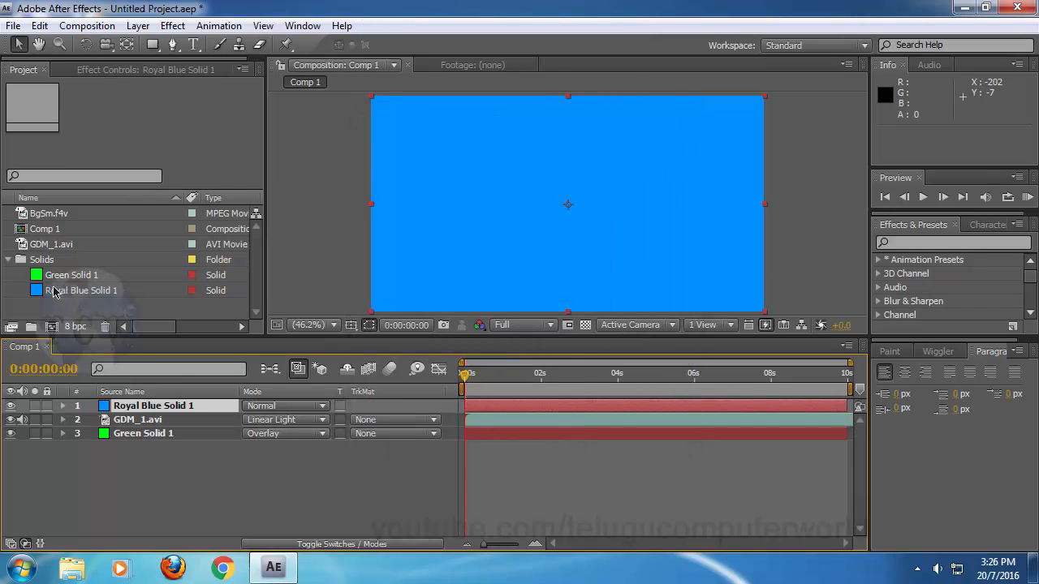
- Move the royal blue solid layer below the green solid and set the green solid layer's blending mode to Normal
click(58, 293)
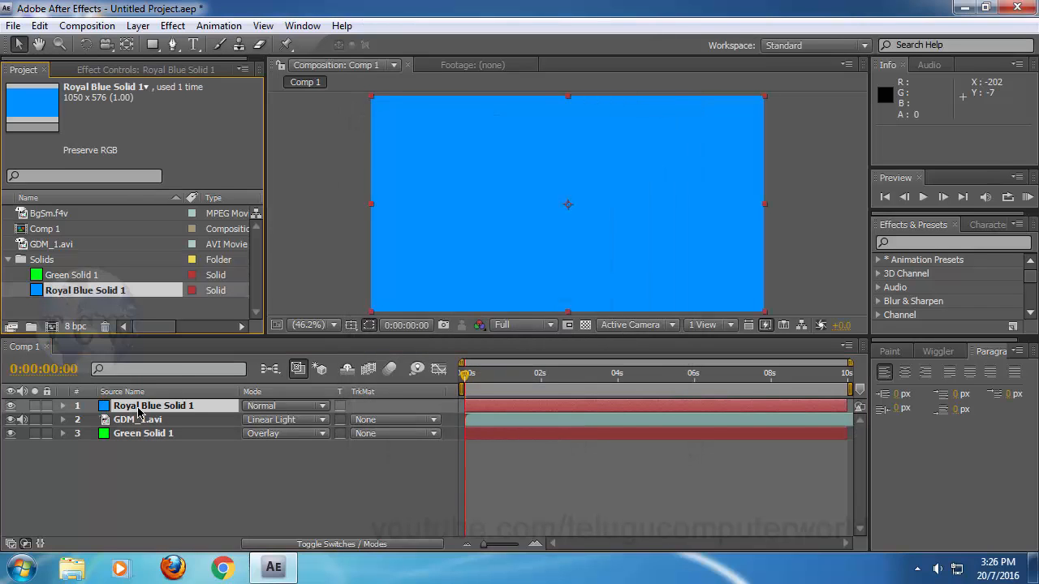
drag(138, 411, 136, 464)
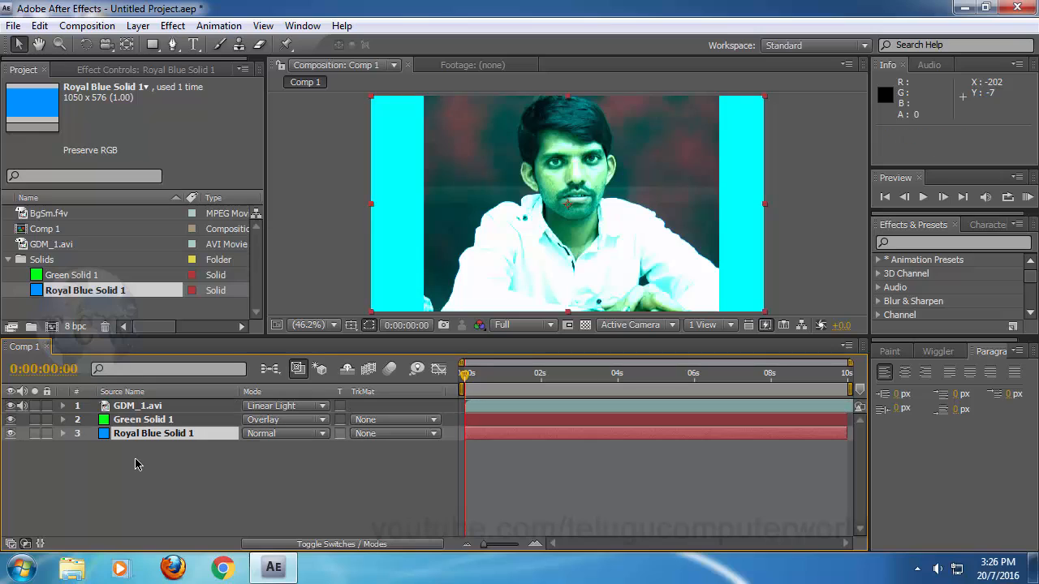
click(168, 496)
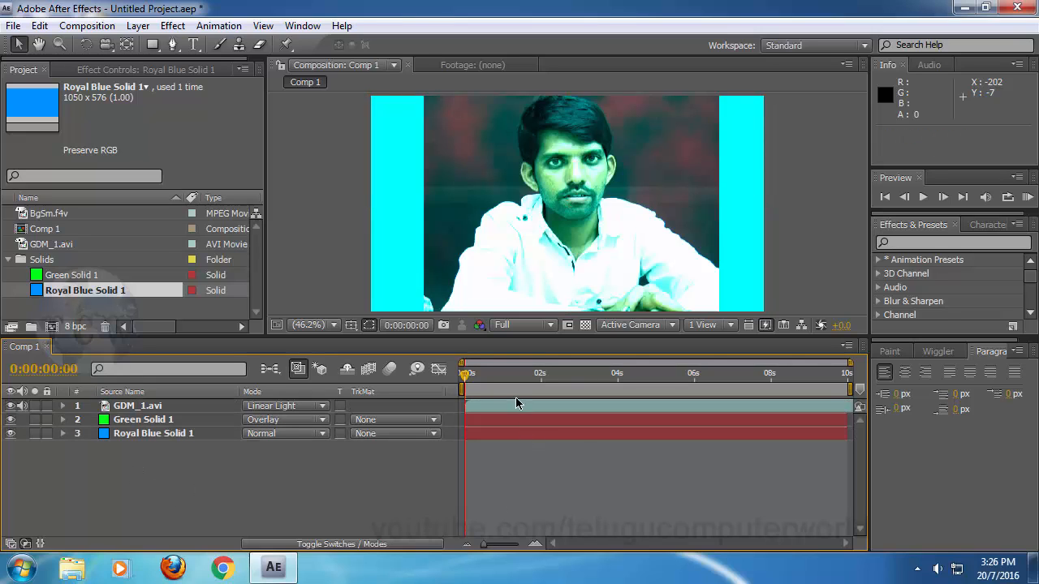
click(304, 419)
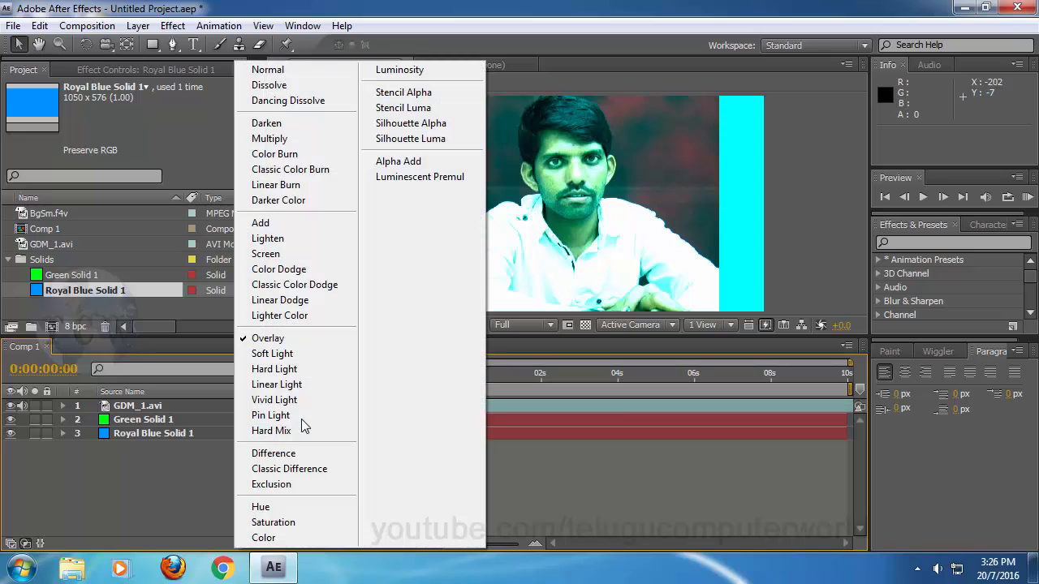
click(282, 70)
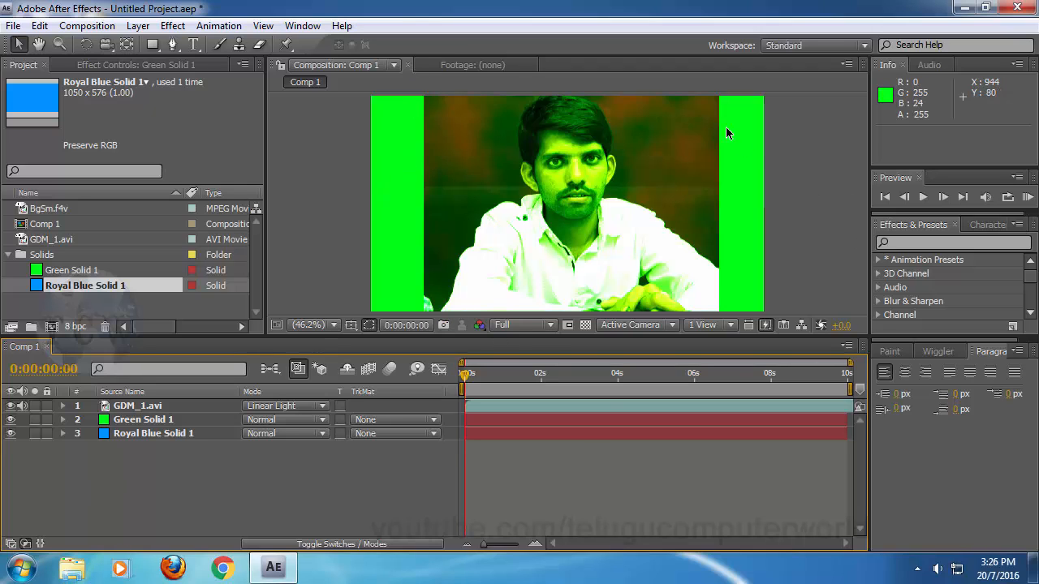
- Hide and show the green solid layer repeatedly to compare GDM_1.avi blended over the blue and green solids
click(10, 420)
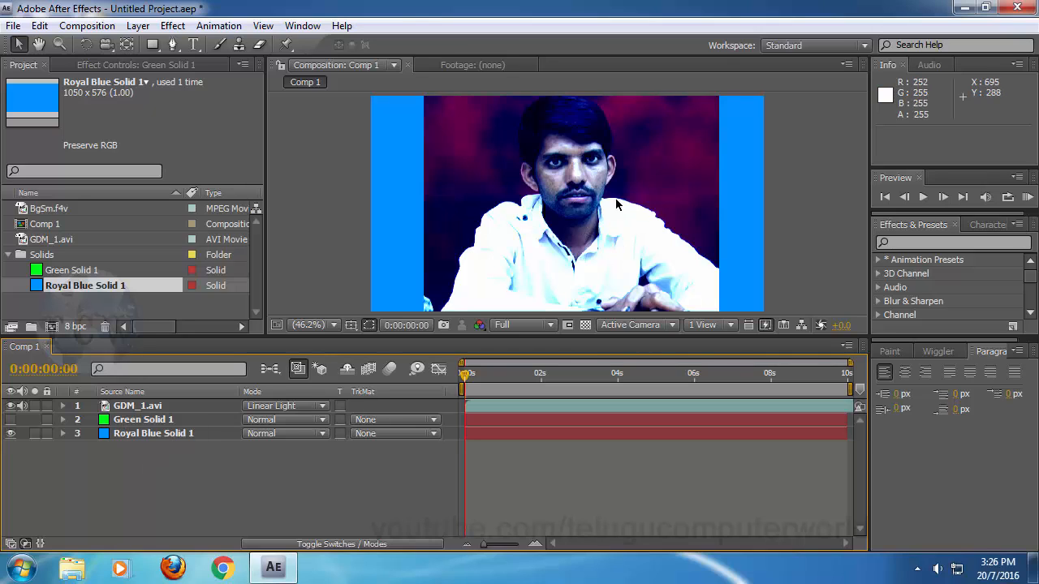
click(11, 421)
click(12, 421)
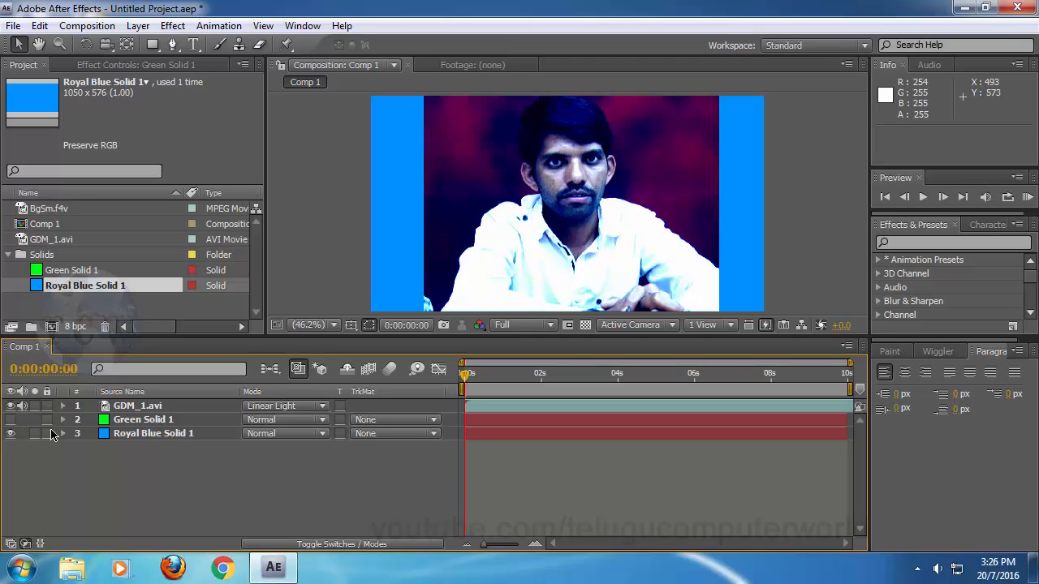
click(148, 423)
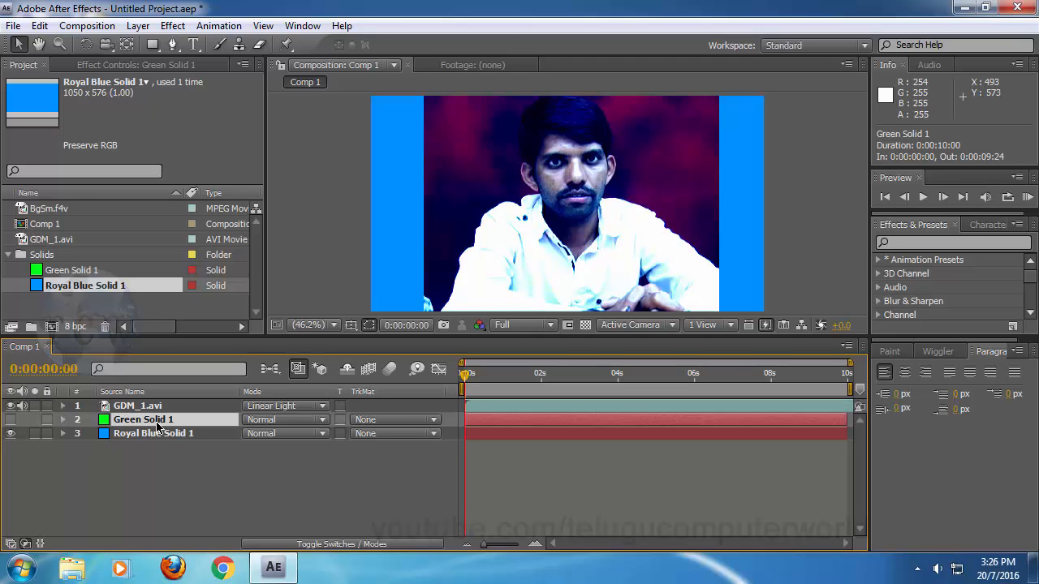
click(10, 420)
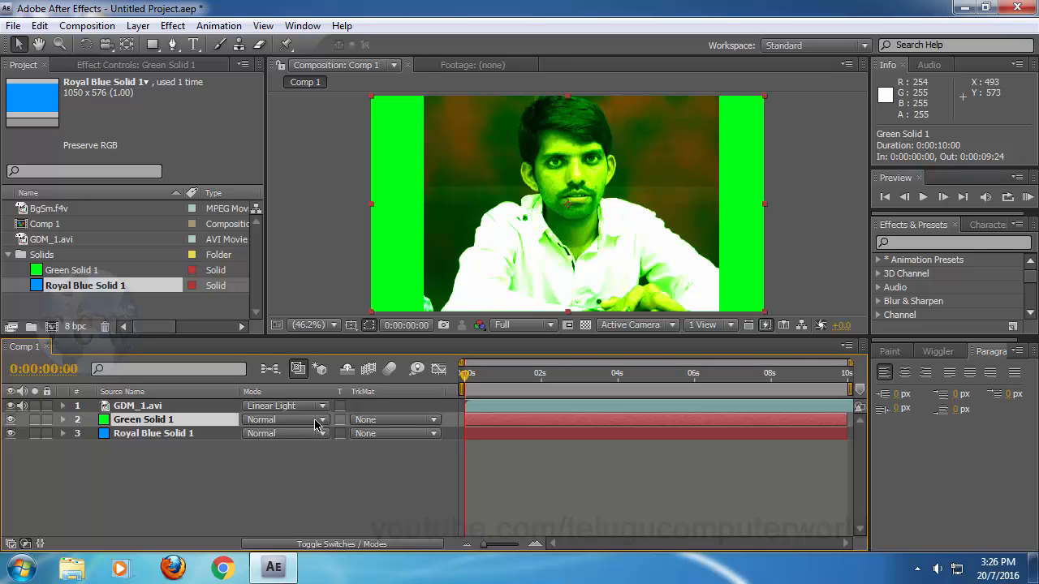
click(11, 420)
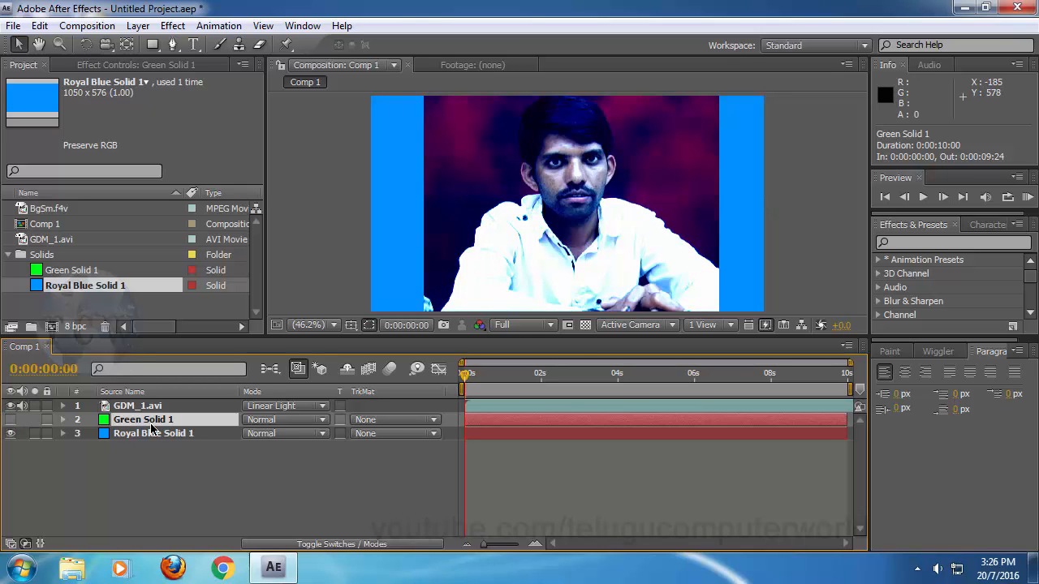
click(11, 420)
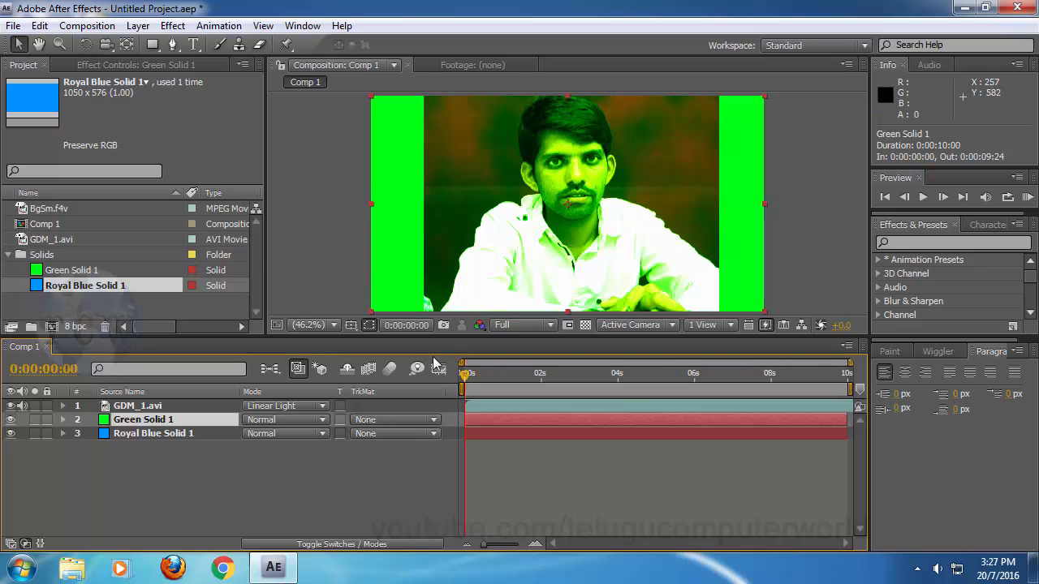
- Try the Lighten and Add blending modes on the green solid layer
click(322, 420)
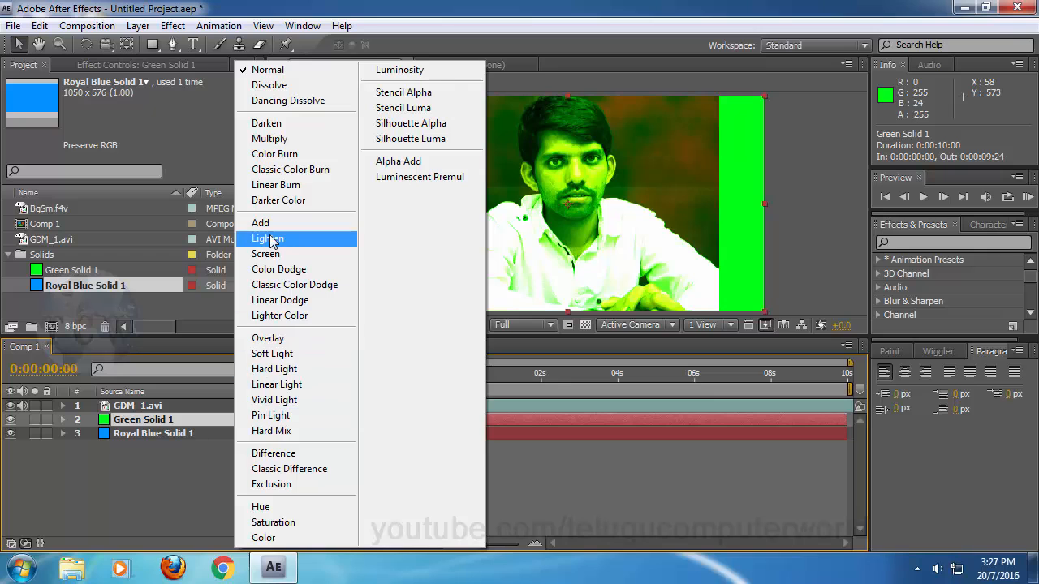
click(286, 240)
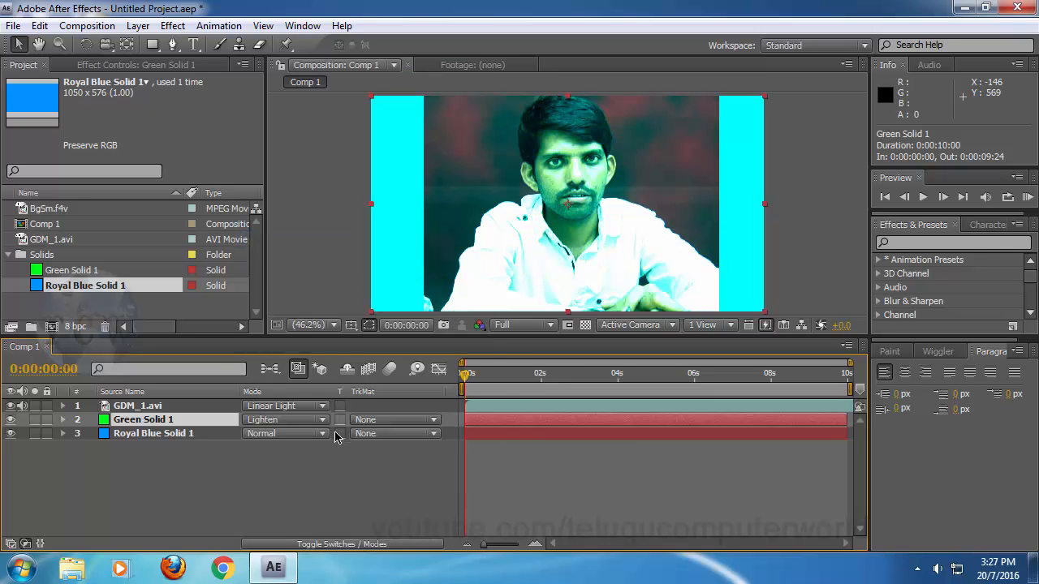
click(305, 423)
click(275, 224)
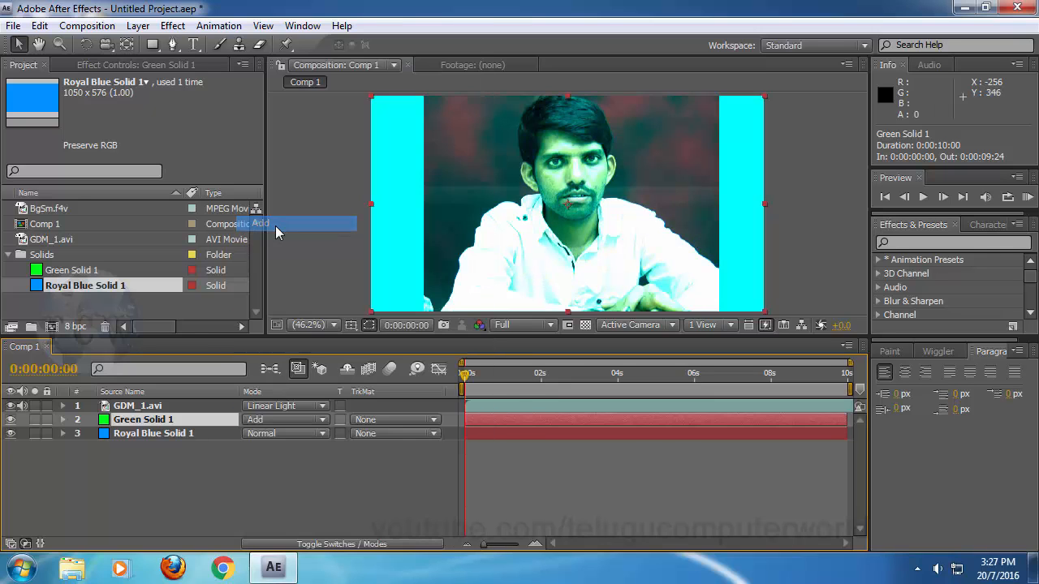
- Try the Hard Mix blending mode on the royal blue solid layer, then return it to Normal
click(320, 433)
click(314, 431)
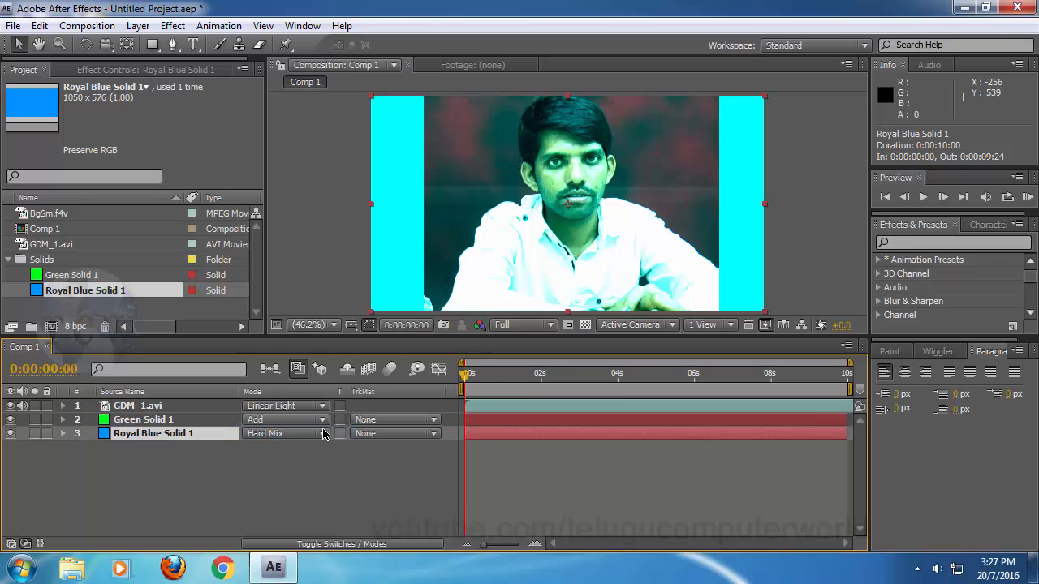
click(322, 434)
click(303, 71)
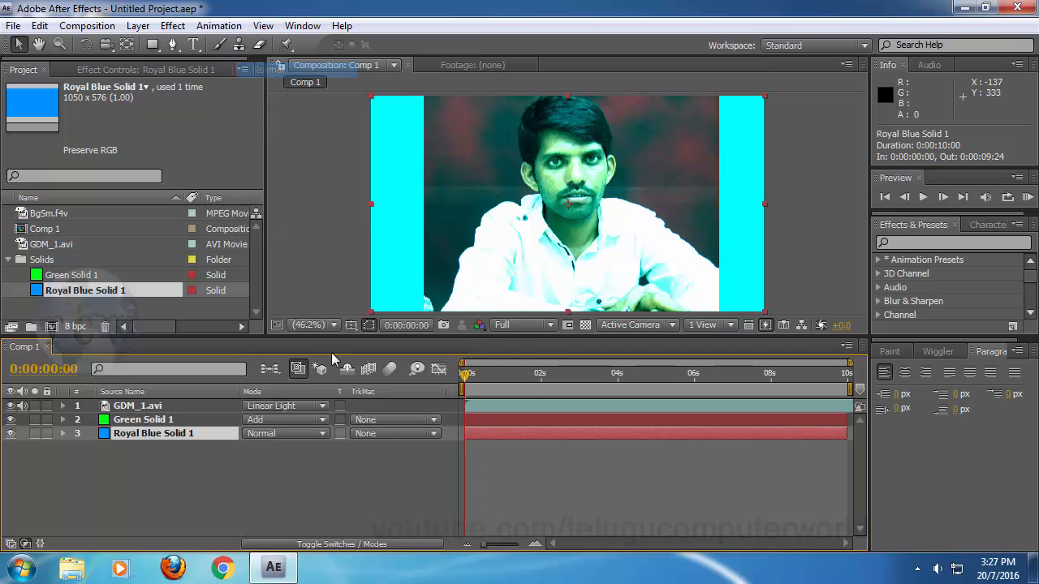
- Try the Hard Mix and Linear Light blending modes on the green solid layer, then return it to Normal
click(318, 427)
click(317, 431)
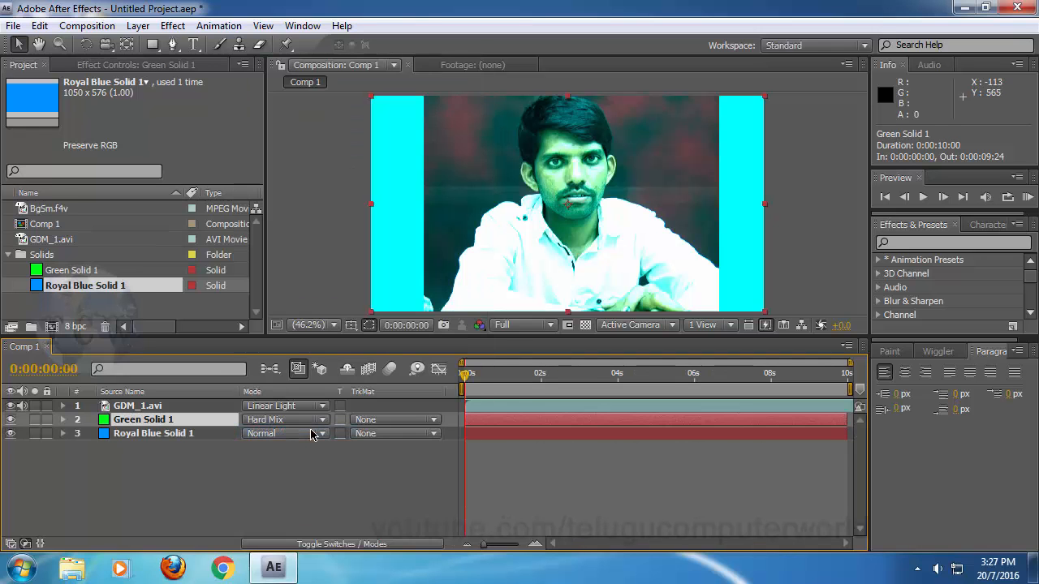
click(324, 421)
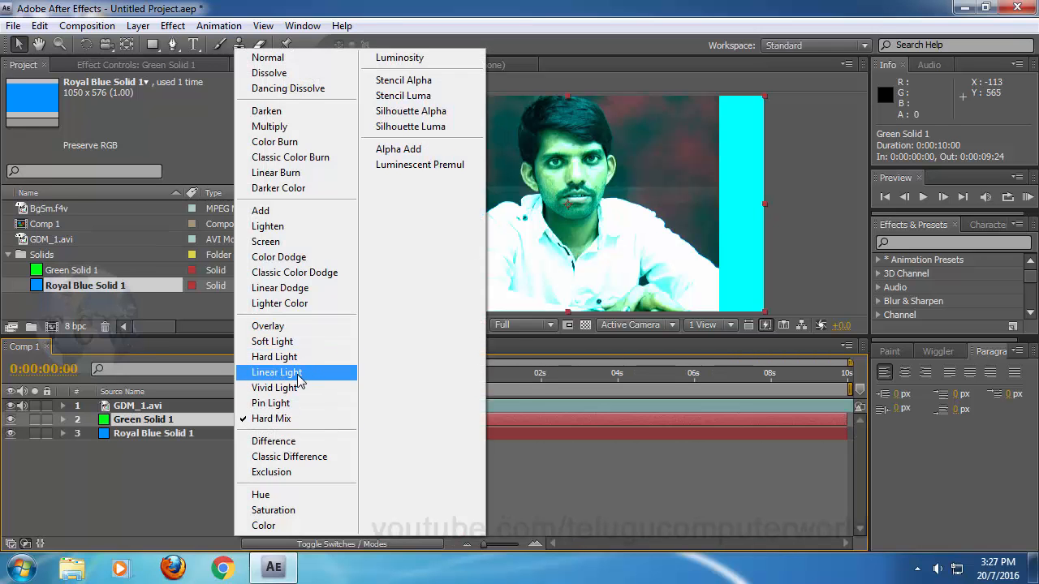
click(298, 371)
click(319, 420)
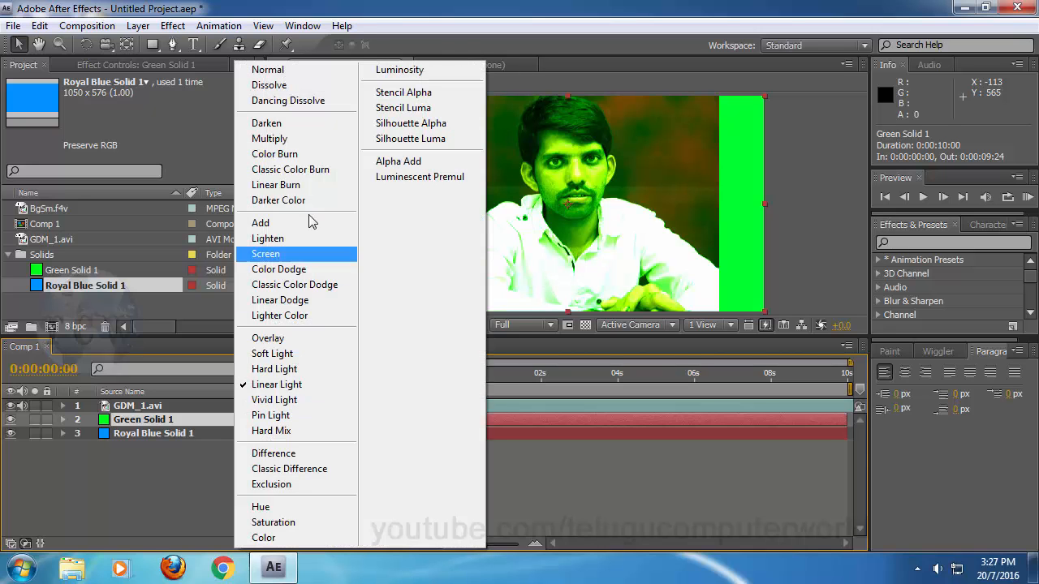
click(297, 75)
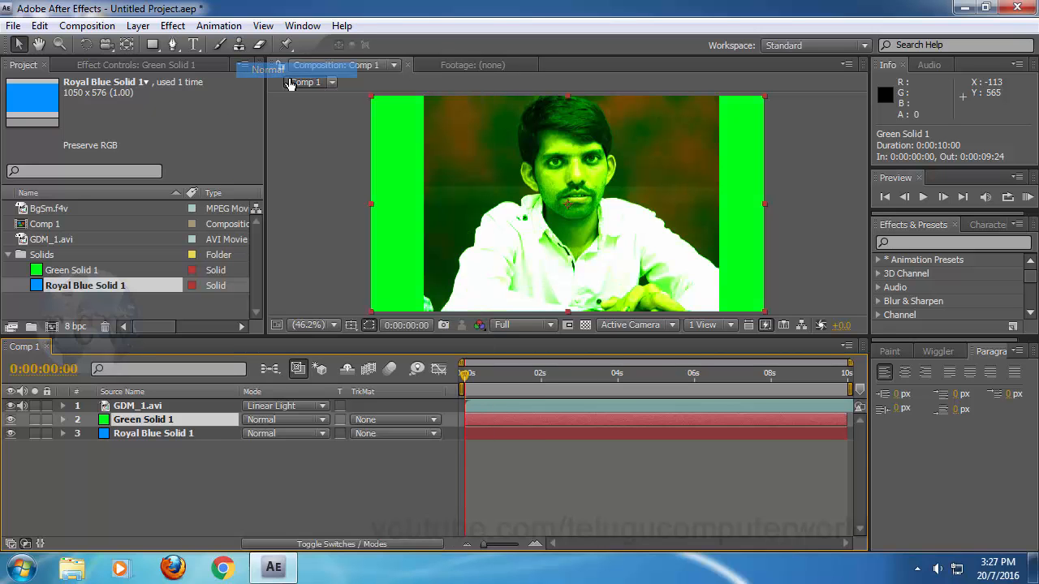
- Try the Lighten blending mode on the green solid layer, then hide the layer to compare
click(323, 426)
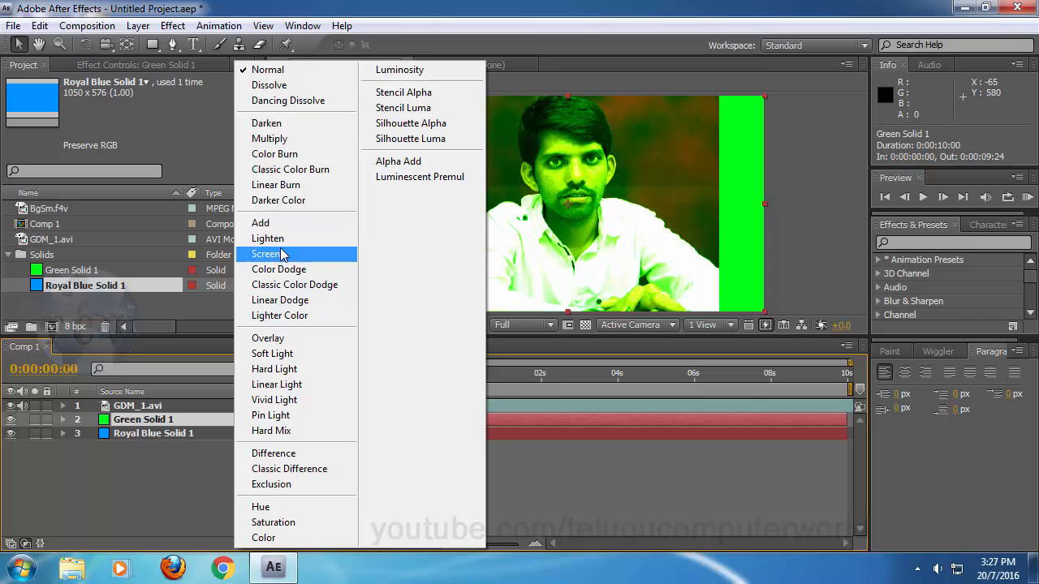
click(284, 246)
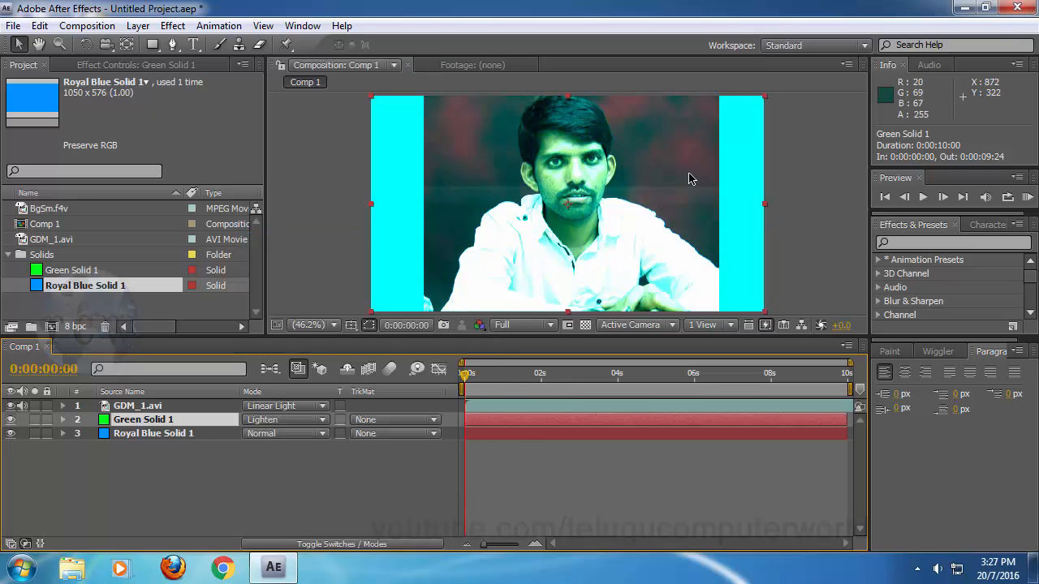
click(10, 419)
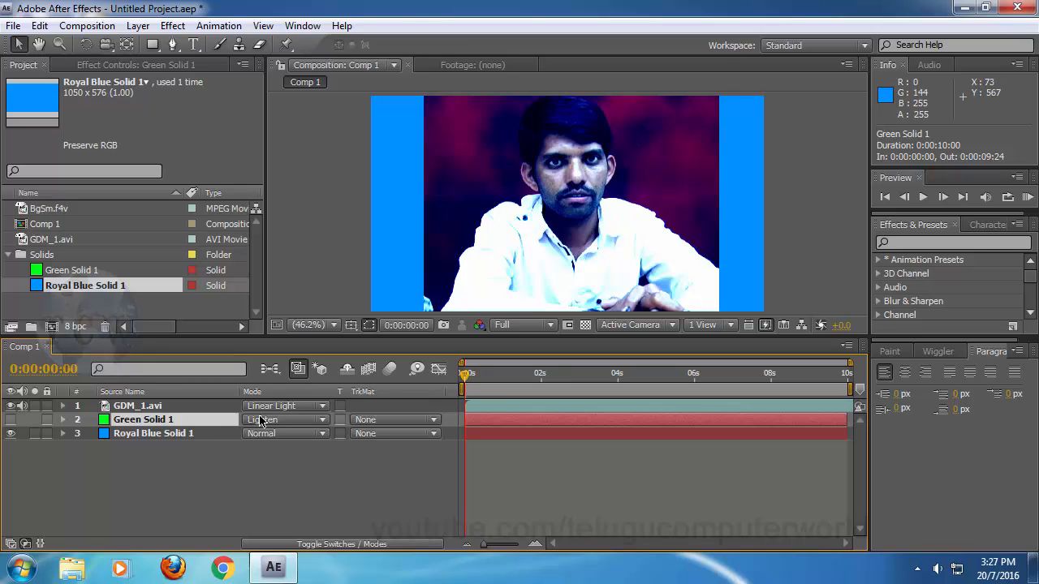
- Delete the green solid layer and return the GDM_1.avi layer's blending mode to Normal
key(Delete)
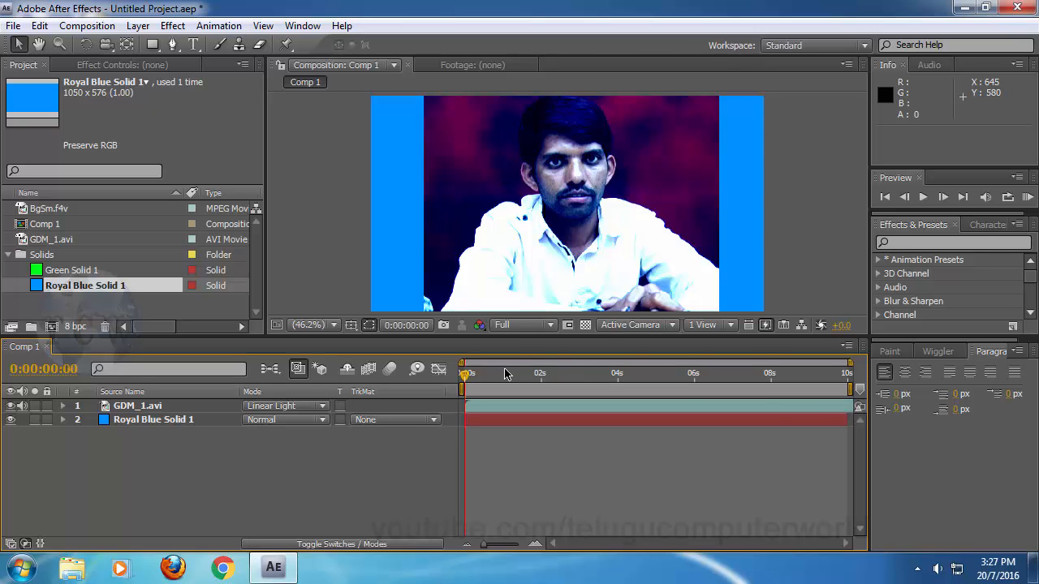
drag(505, 374, 452, 399)
click(276, 409)
click(268, 70)
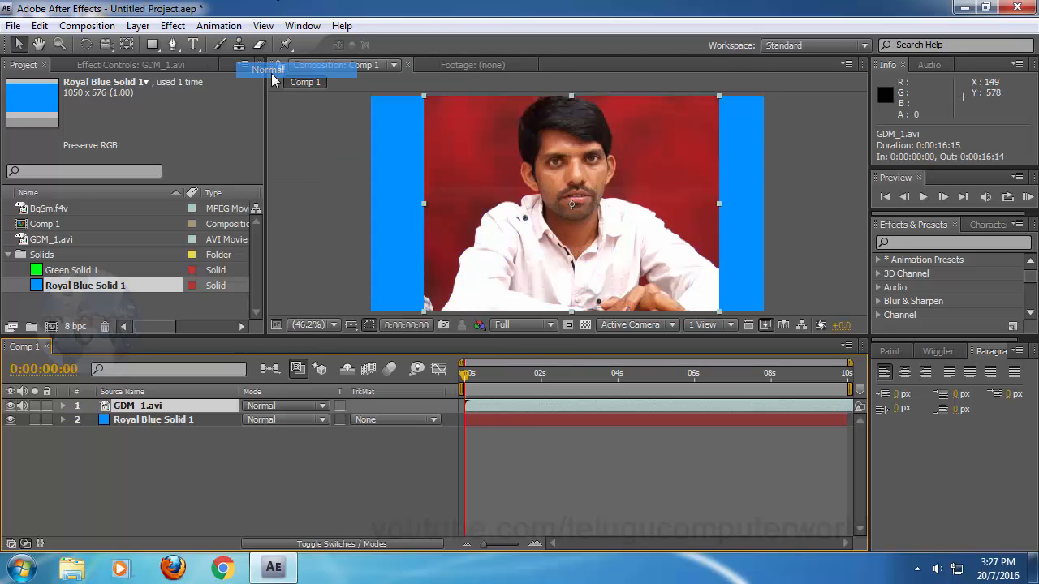
- Try the Color Burn, Multiply, Pin Light and Hard Mix blending modes on the GDM_1.avi layer over the royal blue solid
click(299, 408)
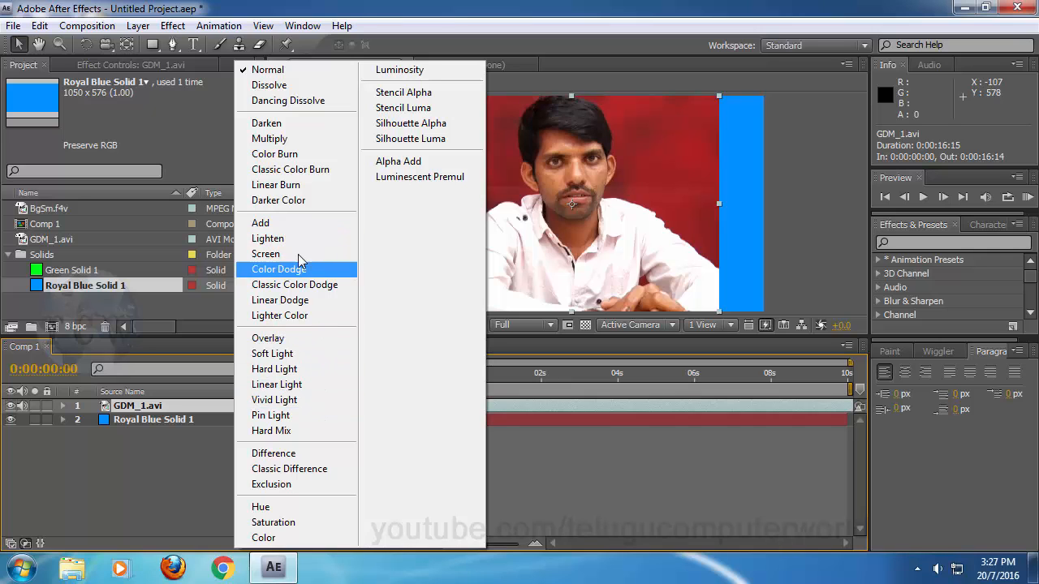
click(289, 154)
click(305, 409)
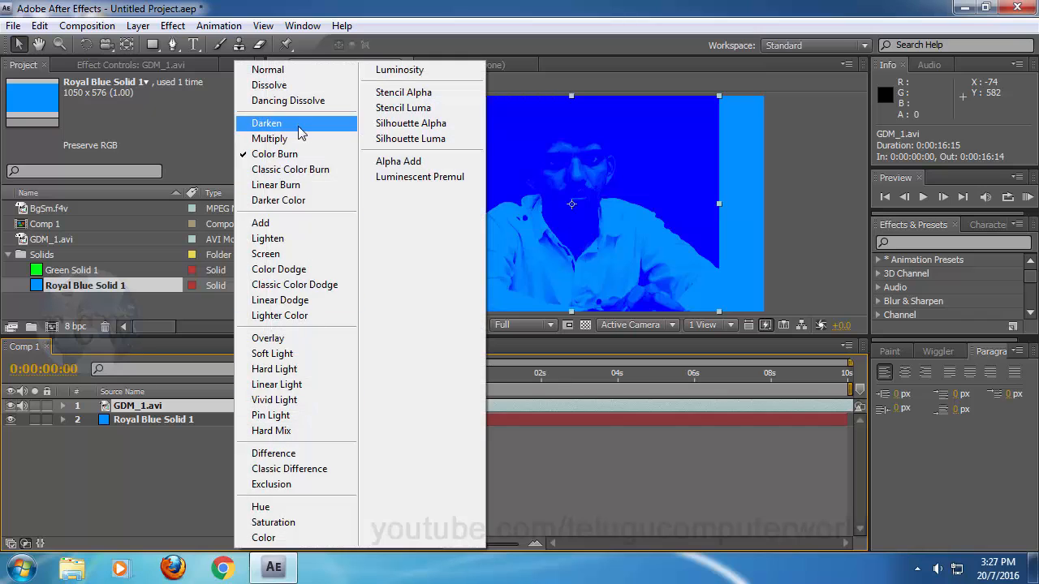
click(288, 139)
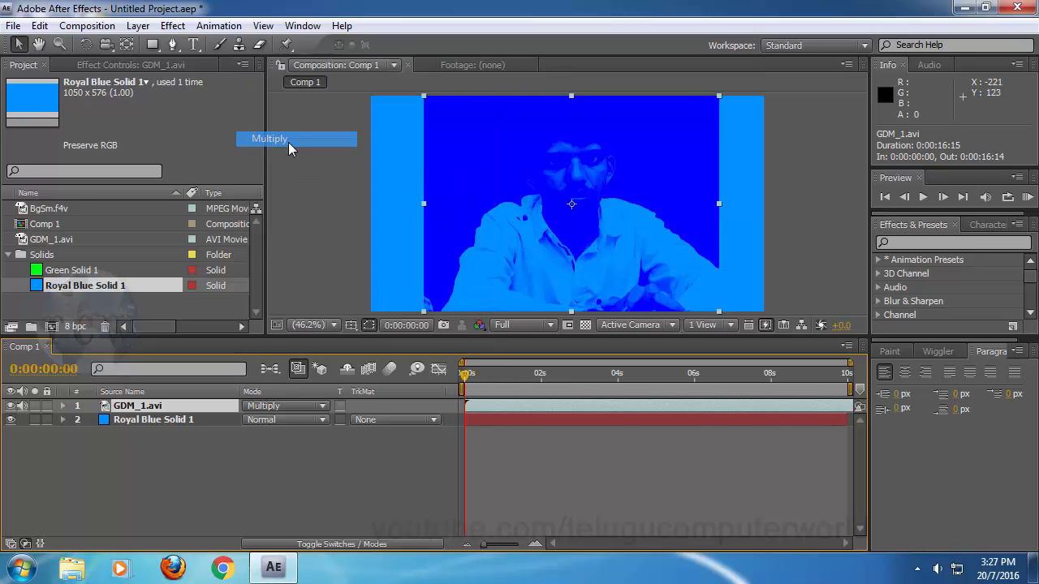
click(288, 409)
click(290, 416)
click(292, 408)
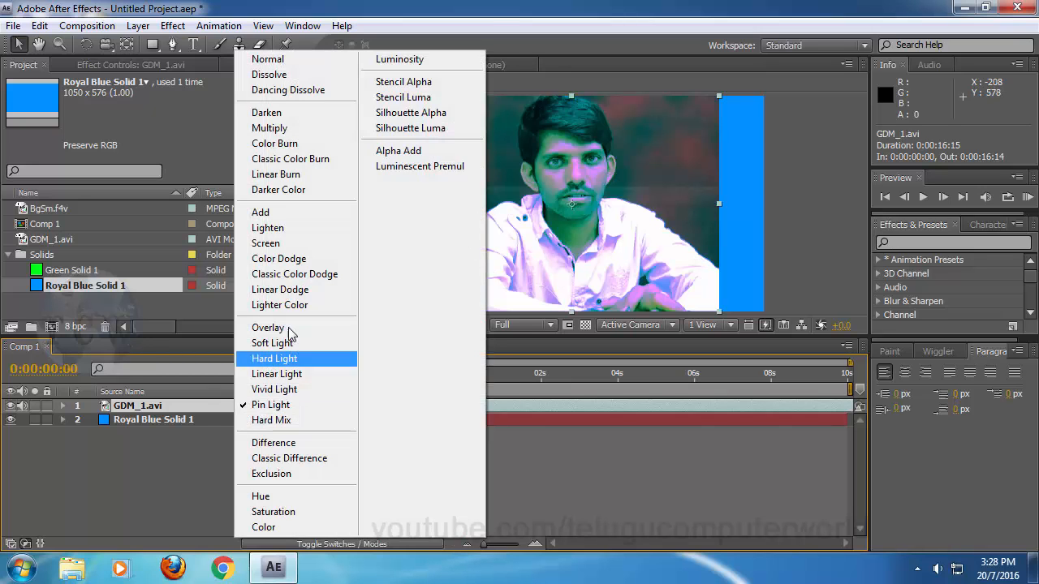
click(276, 420)
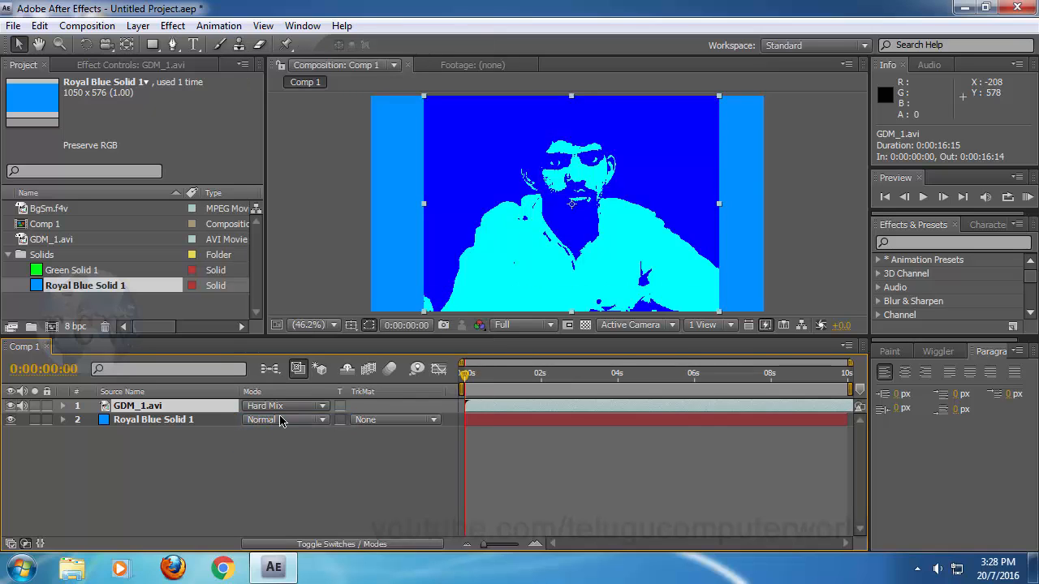
- Play Comp 1 from the start to preview the Hard Mix blend, then return to the first frame
drag(529, 380, 464, 378)
key(space)
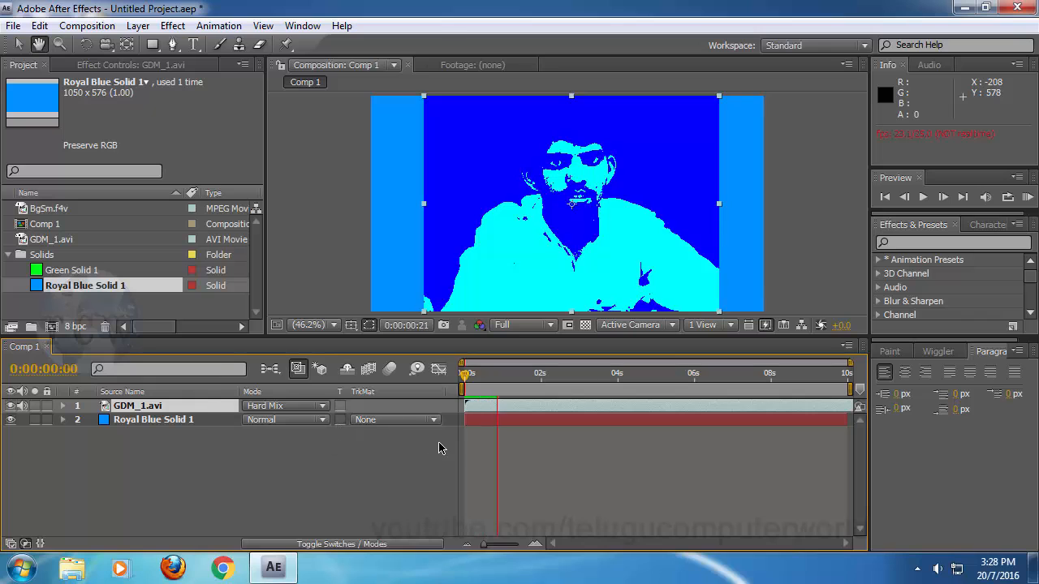
key(space)
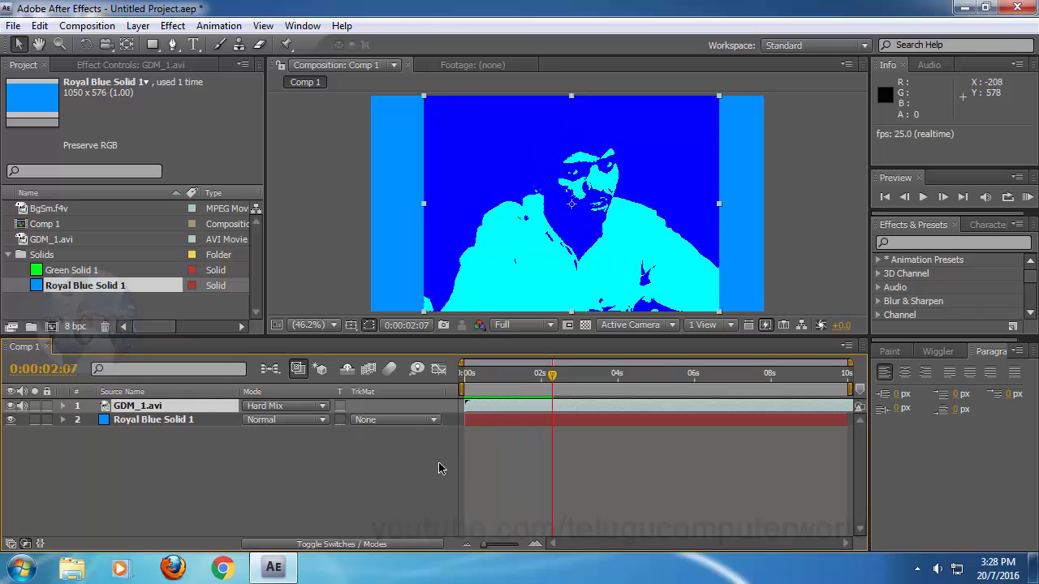
key(Home)
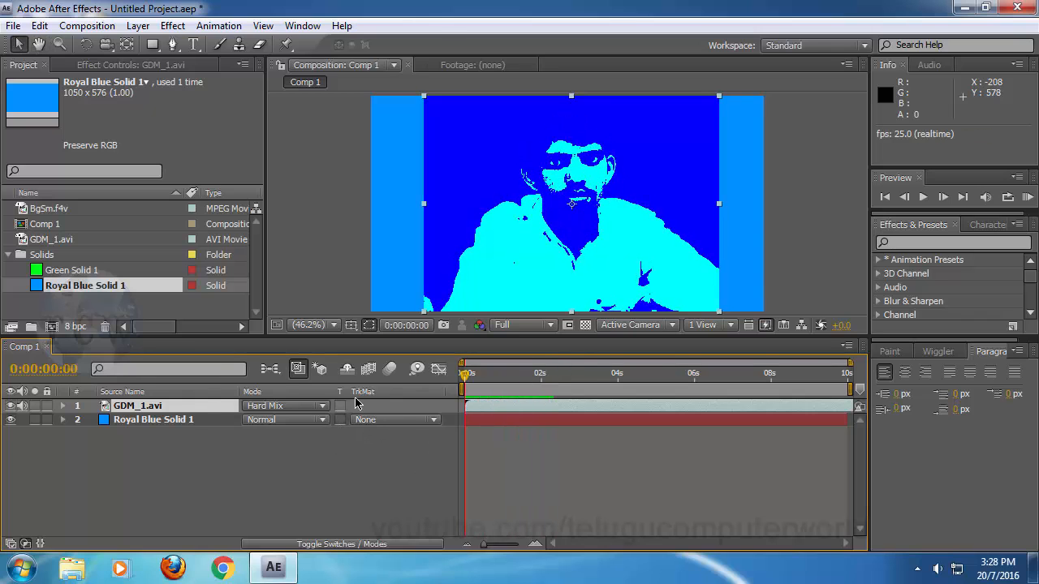
- Try the Soft Light, Screen, Multiply and Linear Dodge blending modes on the GDM_1.avi layer
click(313, 406)
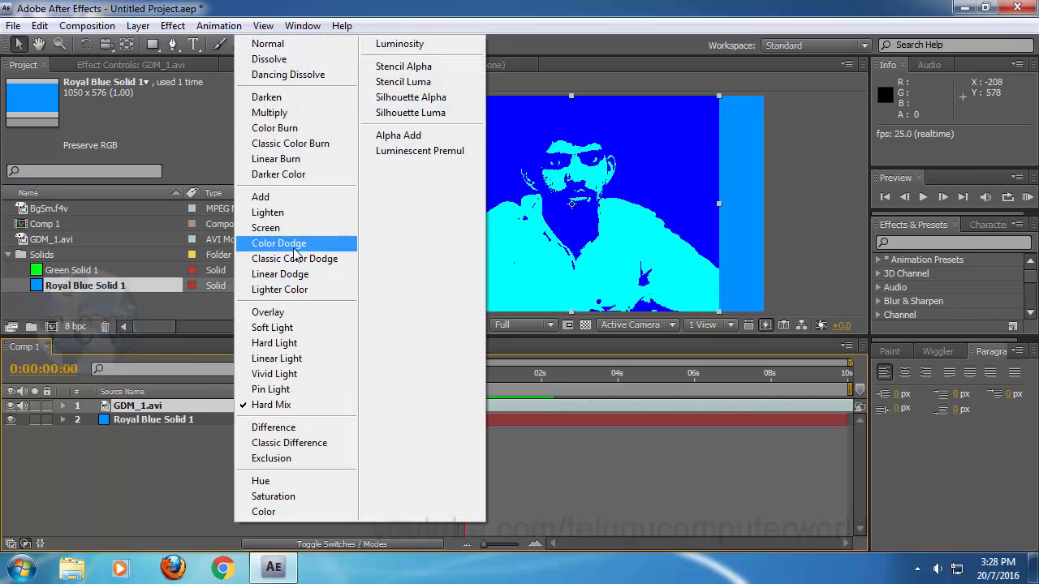
click(312, 333)
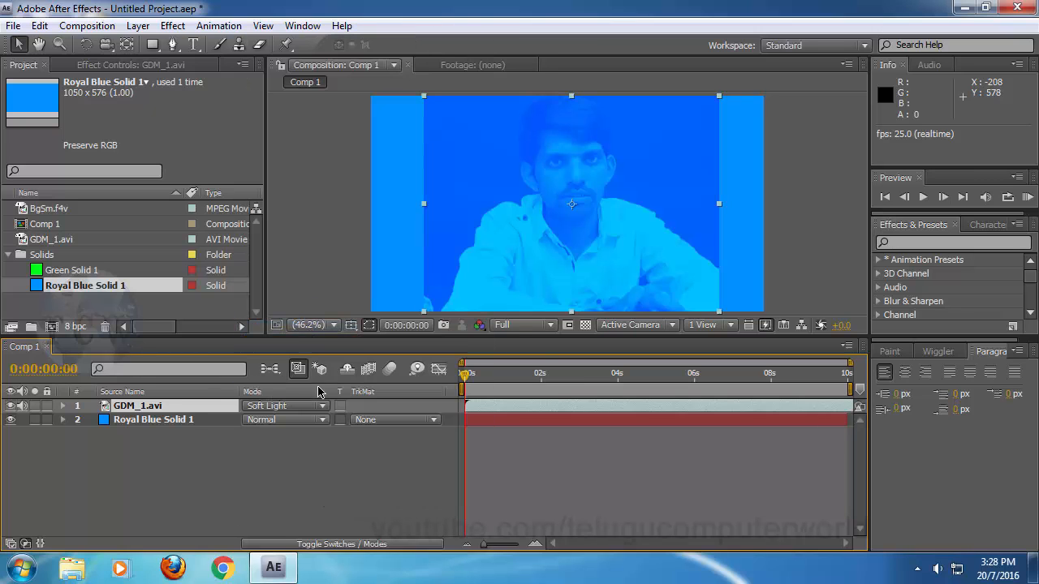
click(312, 408)
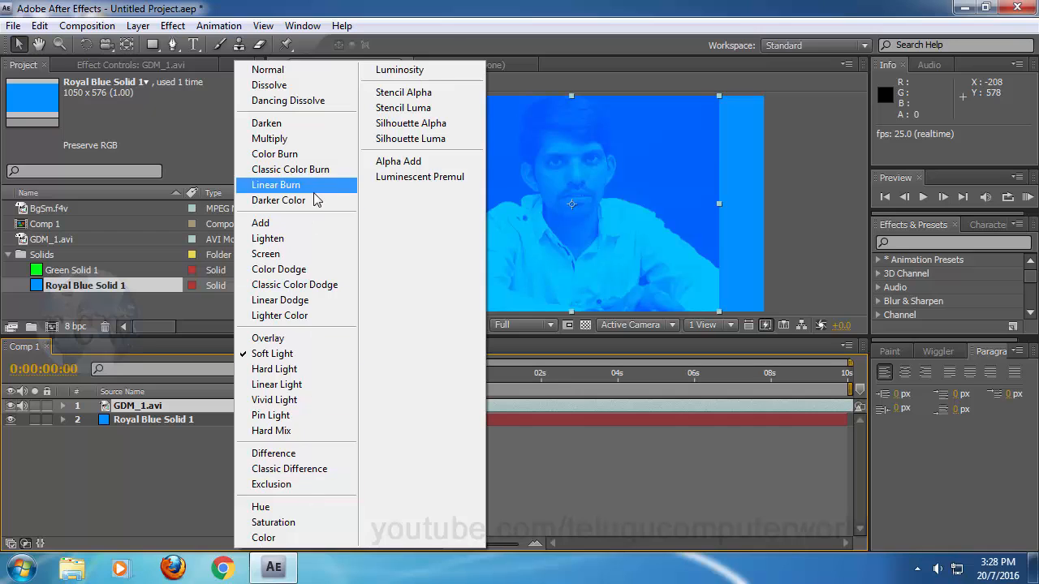
click(305, 253)
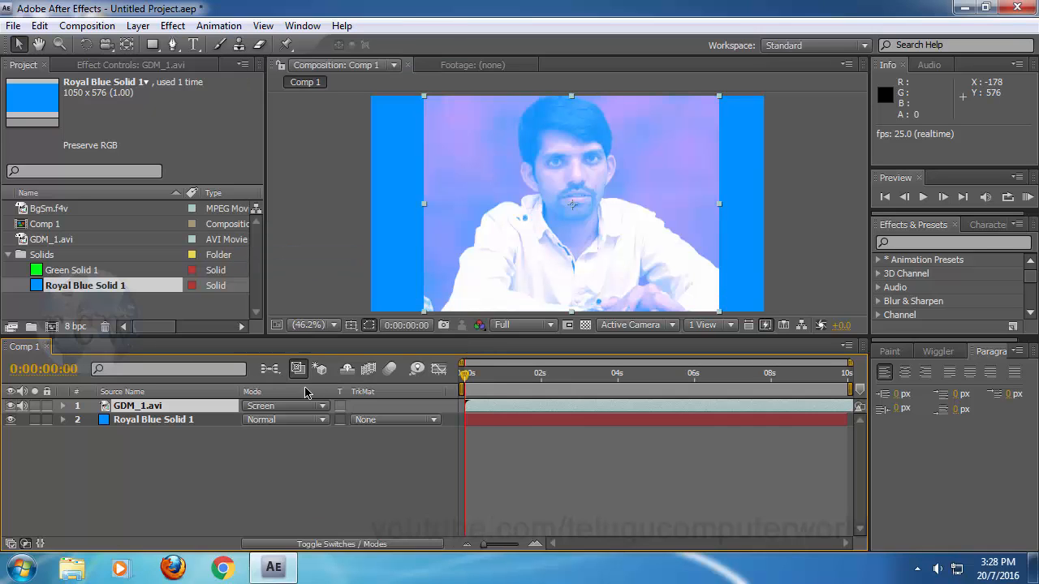
click(303, 407)
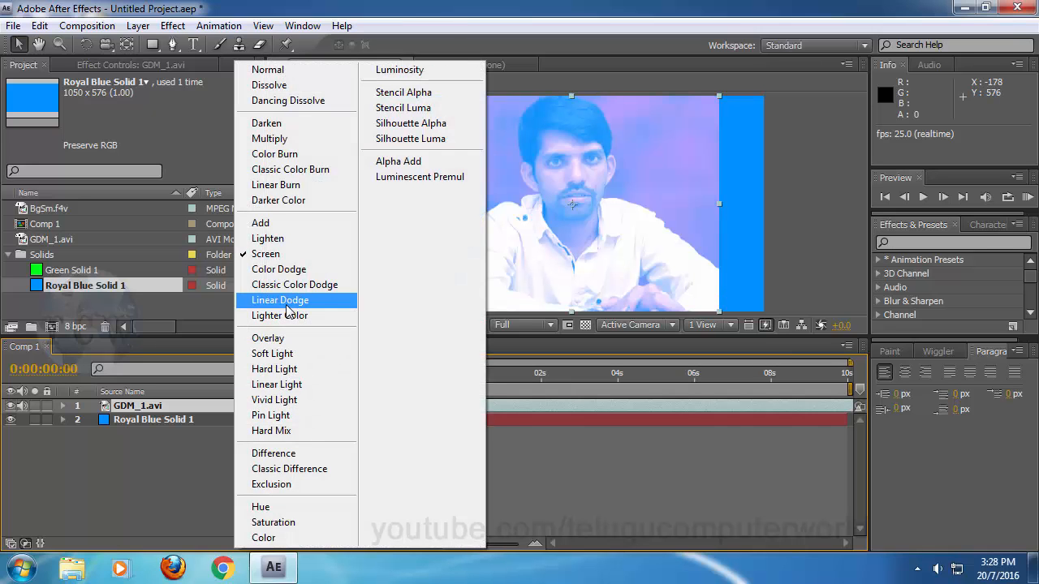
click(280, 142)
click(303, 404)
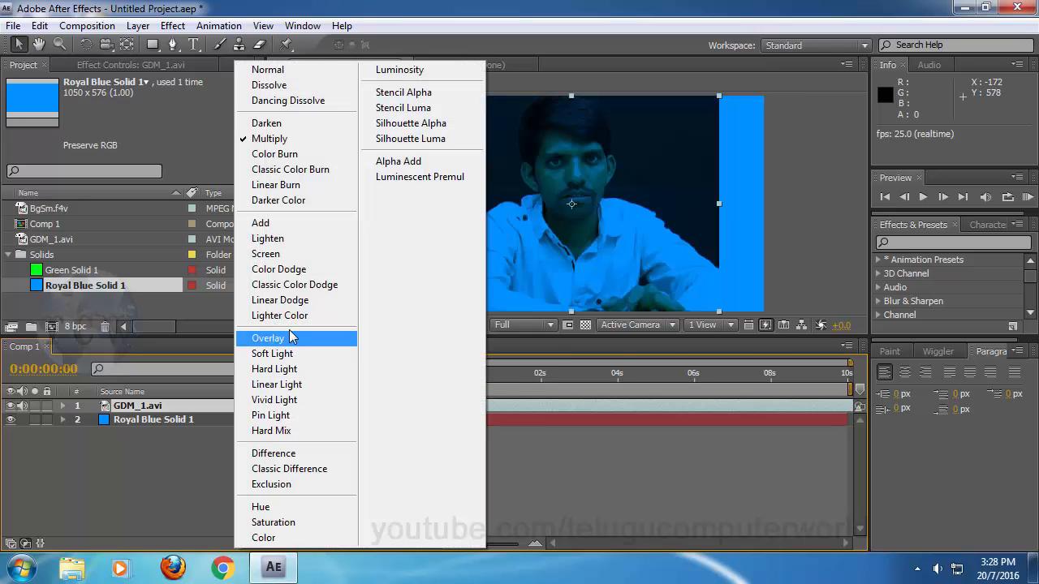
click(290, 300)
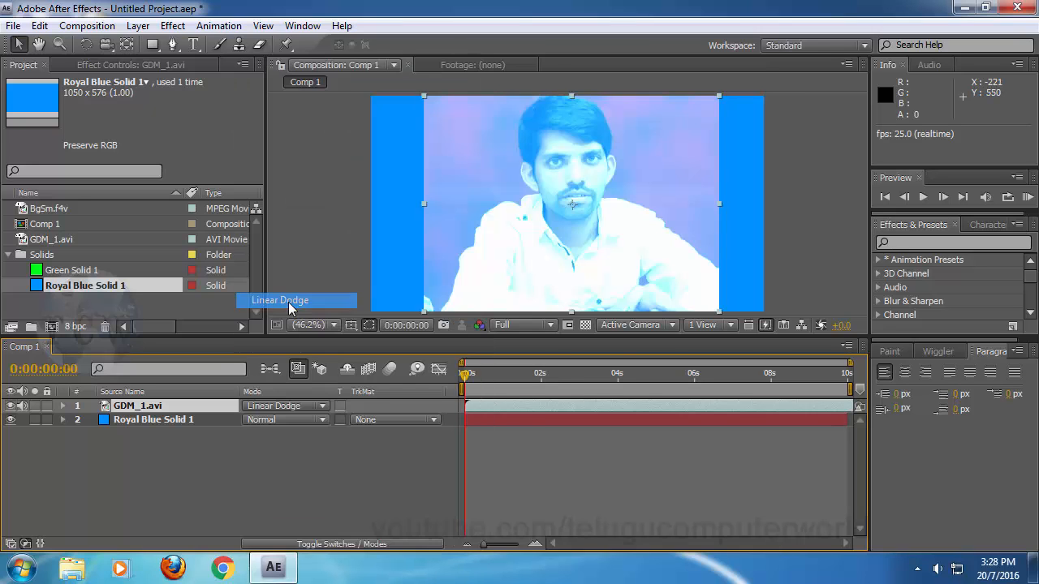
- Compare Hard Light with Soft Light on the GDM_1.avi layer, and leave it set to Hard Light
click(296, 408)
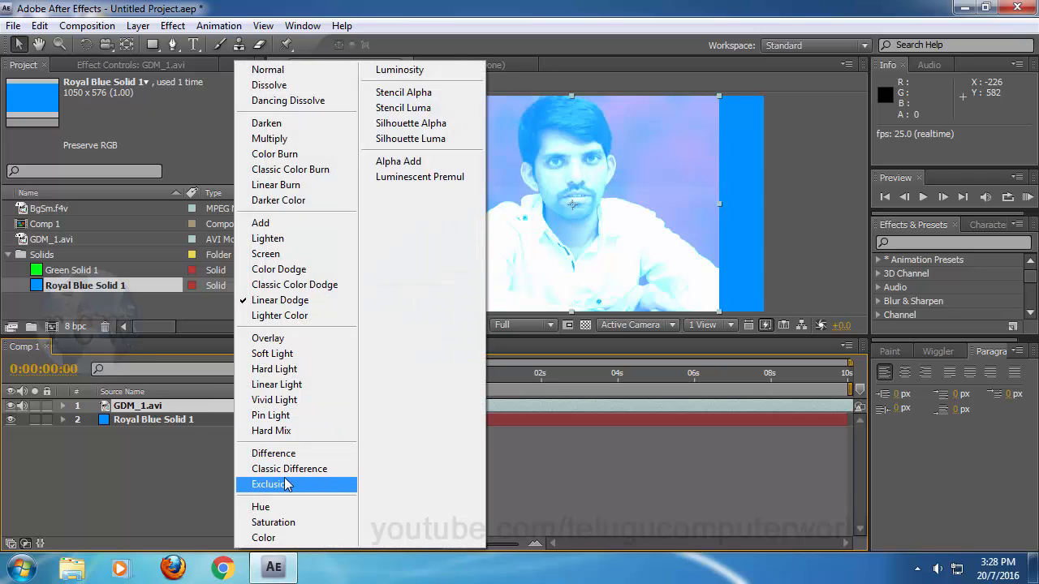
click(303, 370)
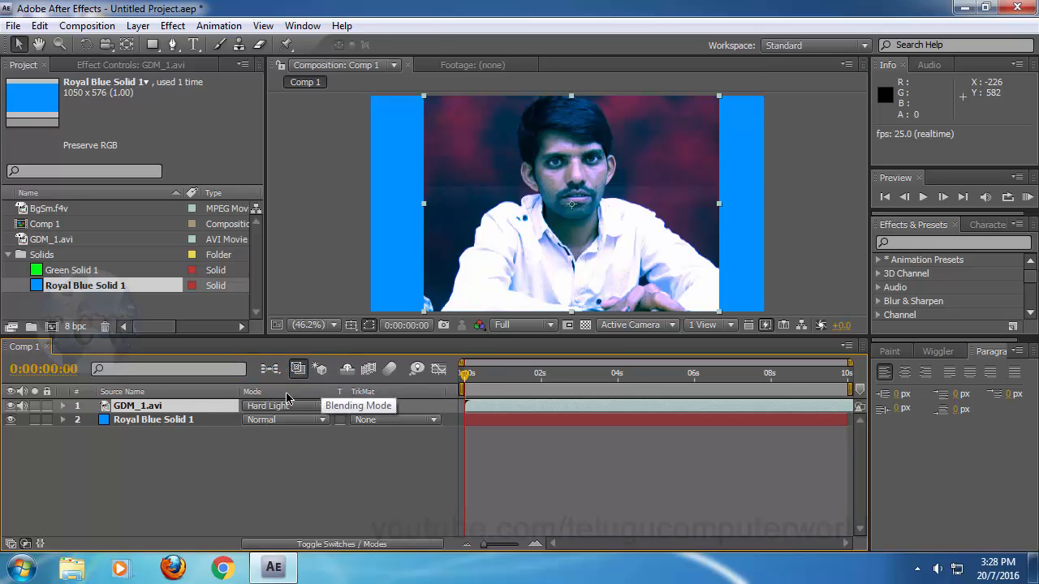
click(296, 406)
click(292, 356)
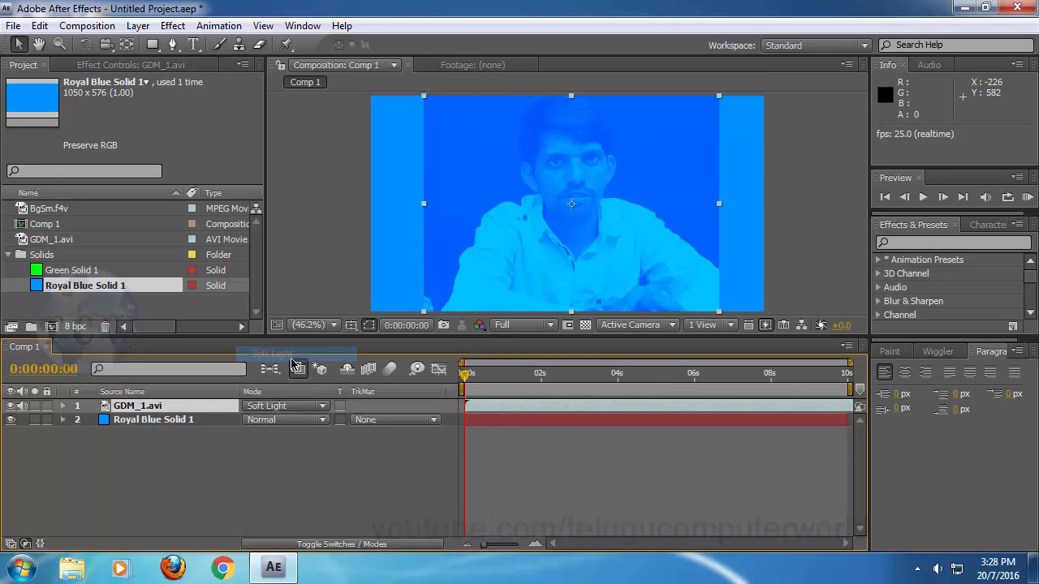
click(312, 407)
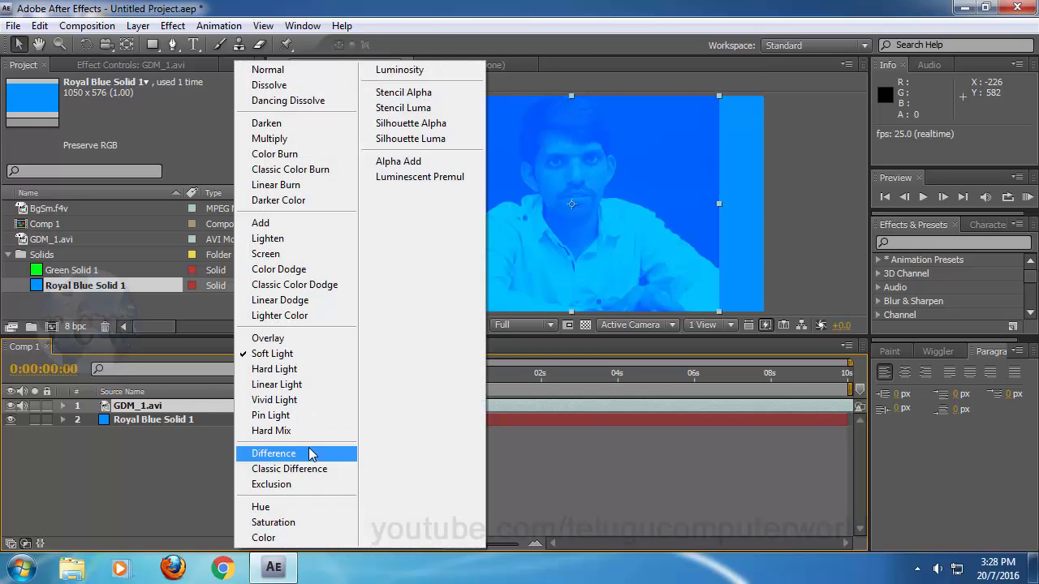
click(293, 372)
- Scrub through Comp 1 and play it from about 0:00:05:05 to preview the Hard Light blend
drag(492, 377, 602, 417)
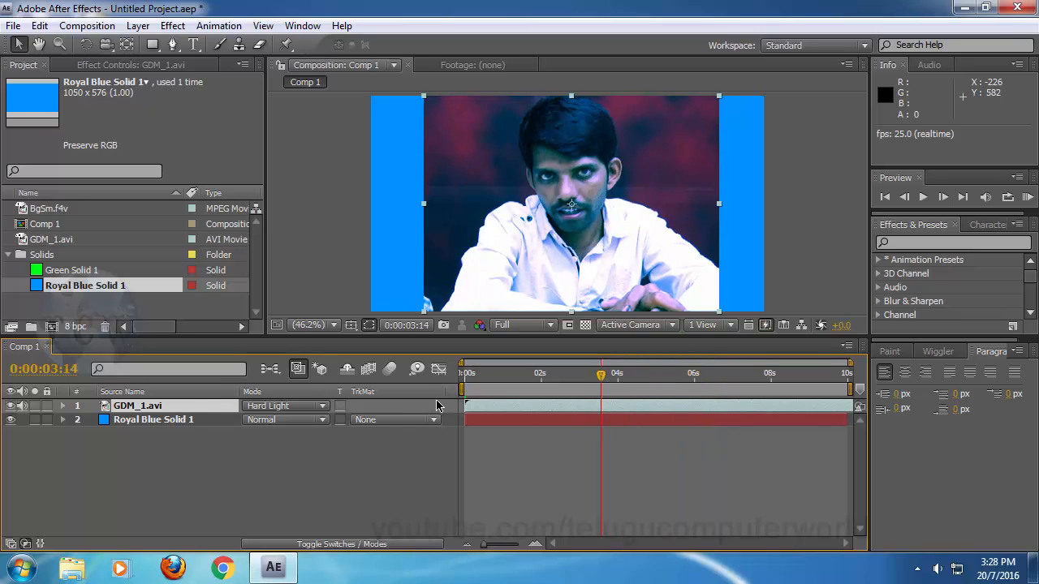
click(662, 376)
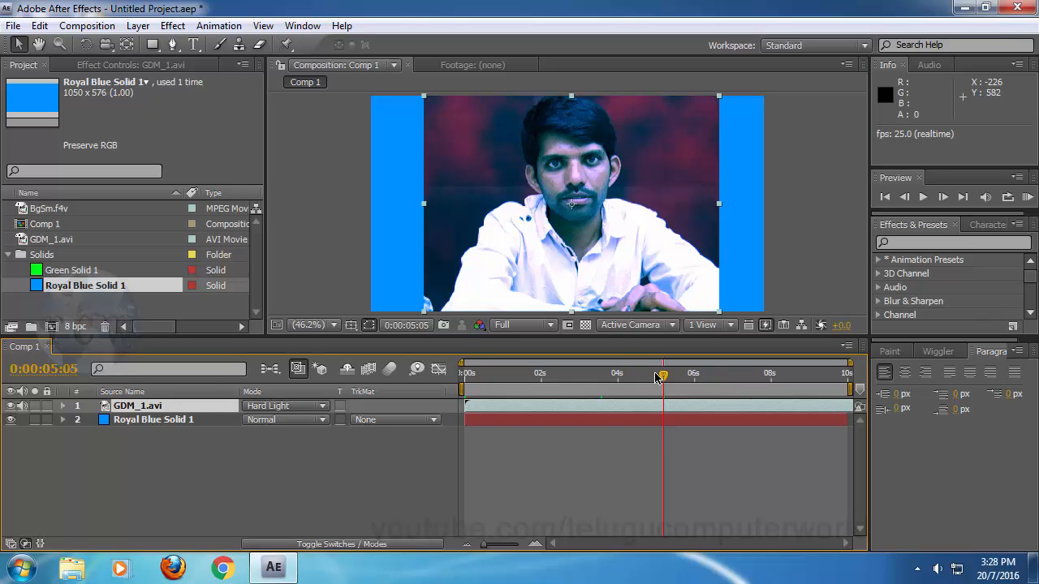
key(space)
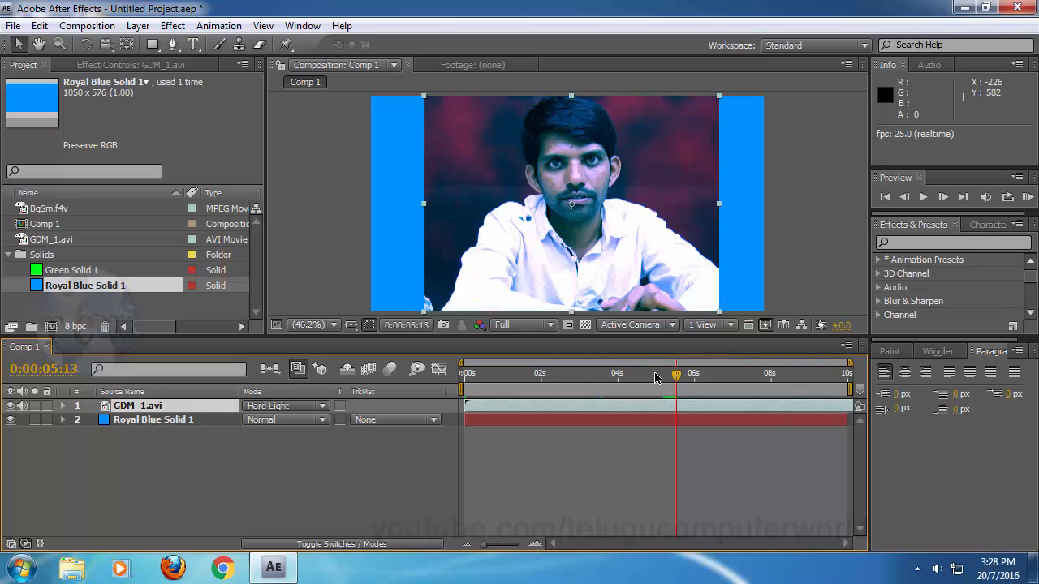